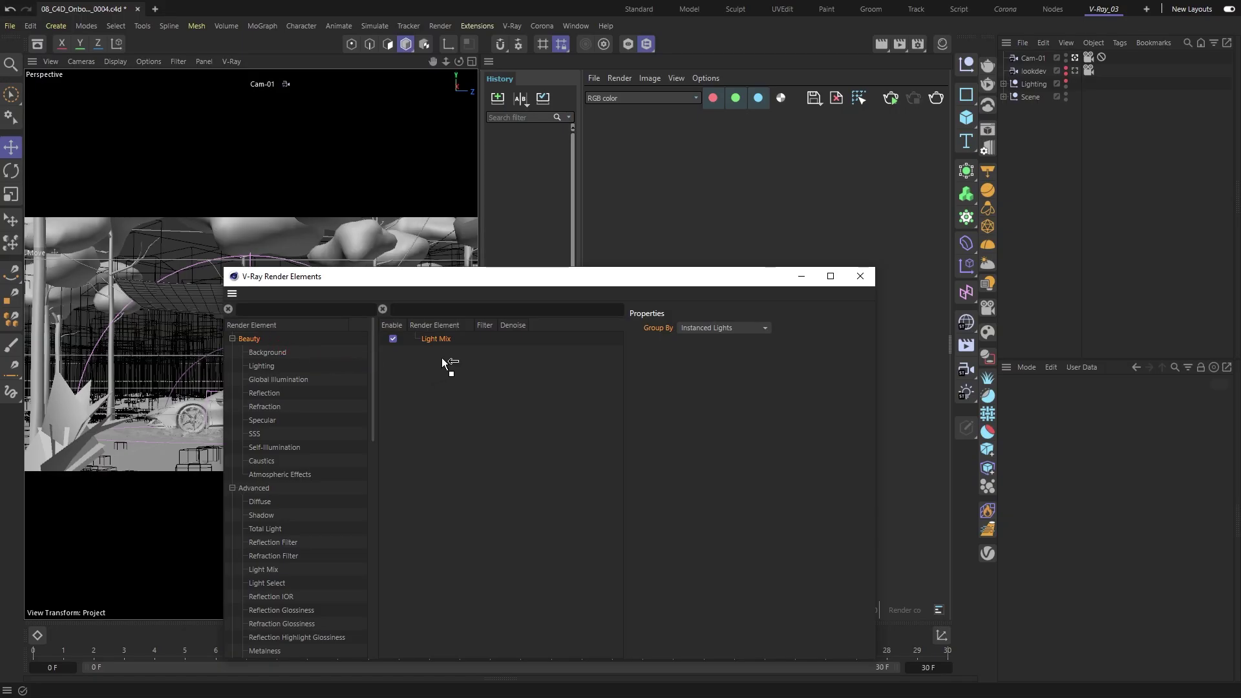
Switch the filmic tonemap type to AMPAS and raise white balance temperature to about 6546.
{"action": "left_click_drag", "start_coordinate": [442, 360], "coordinate": [445, 360]}
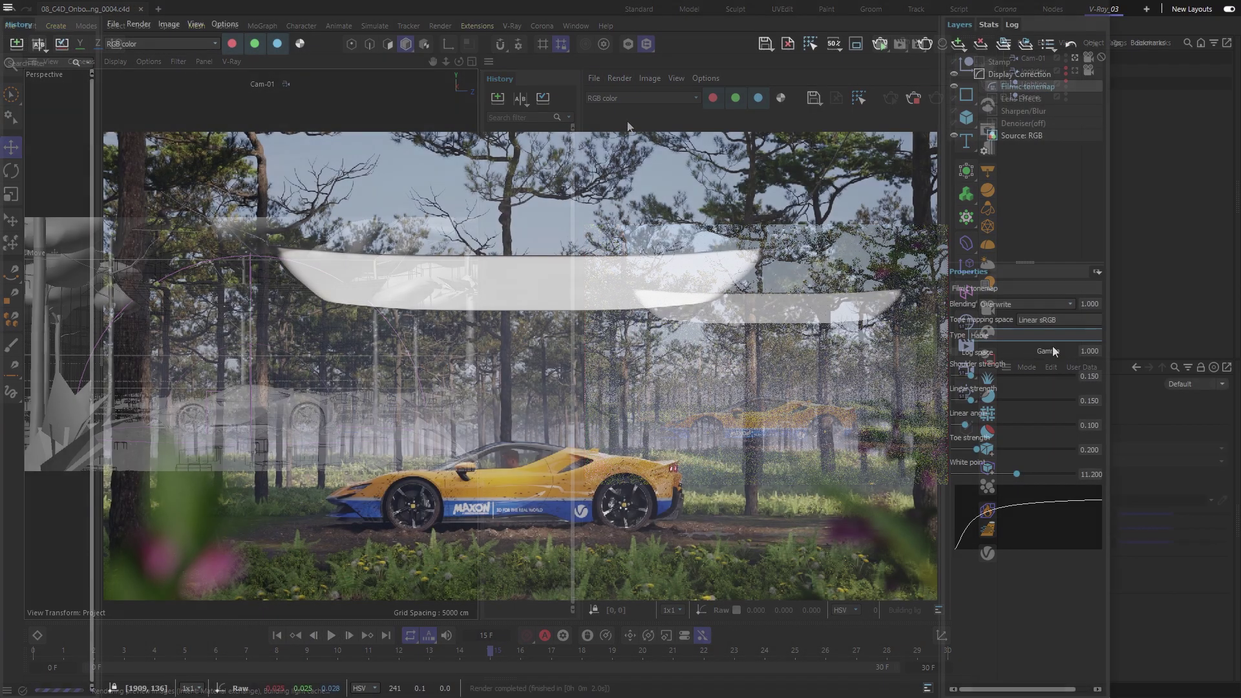
{"action": "left_click", "coordinate": [1049, 336]}
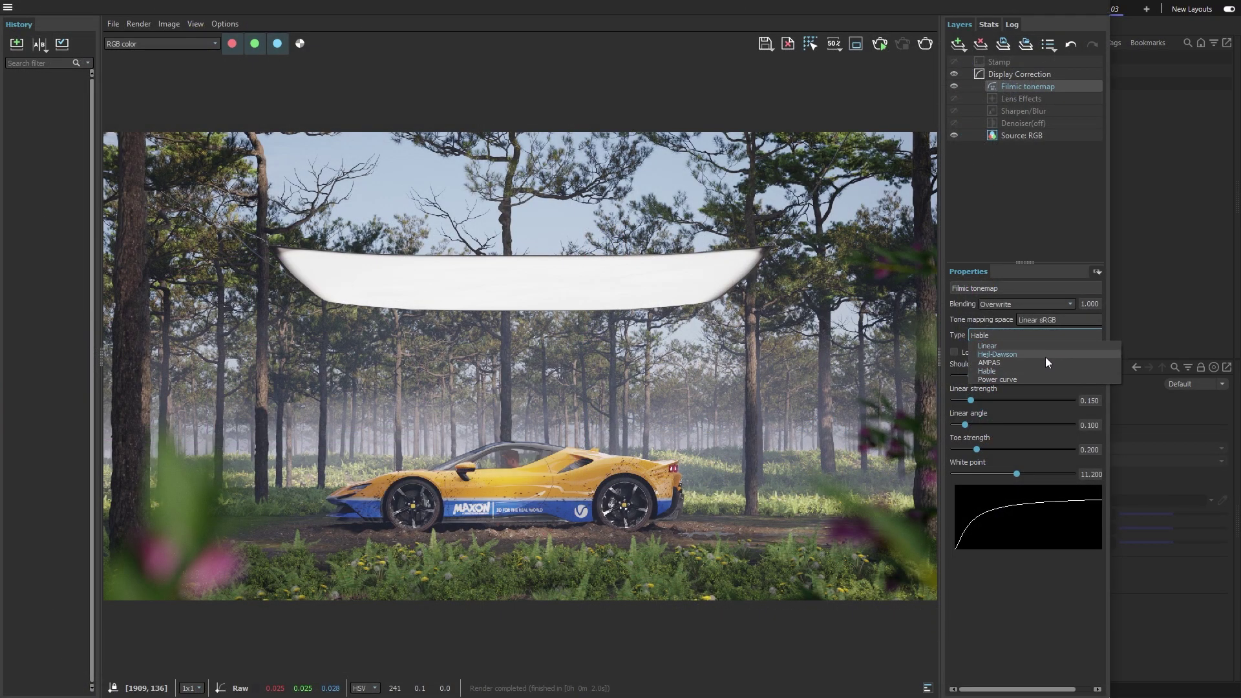
{"action": "left_click", "coordinate": [1045, 361]}
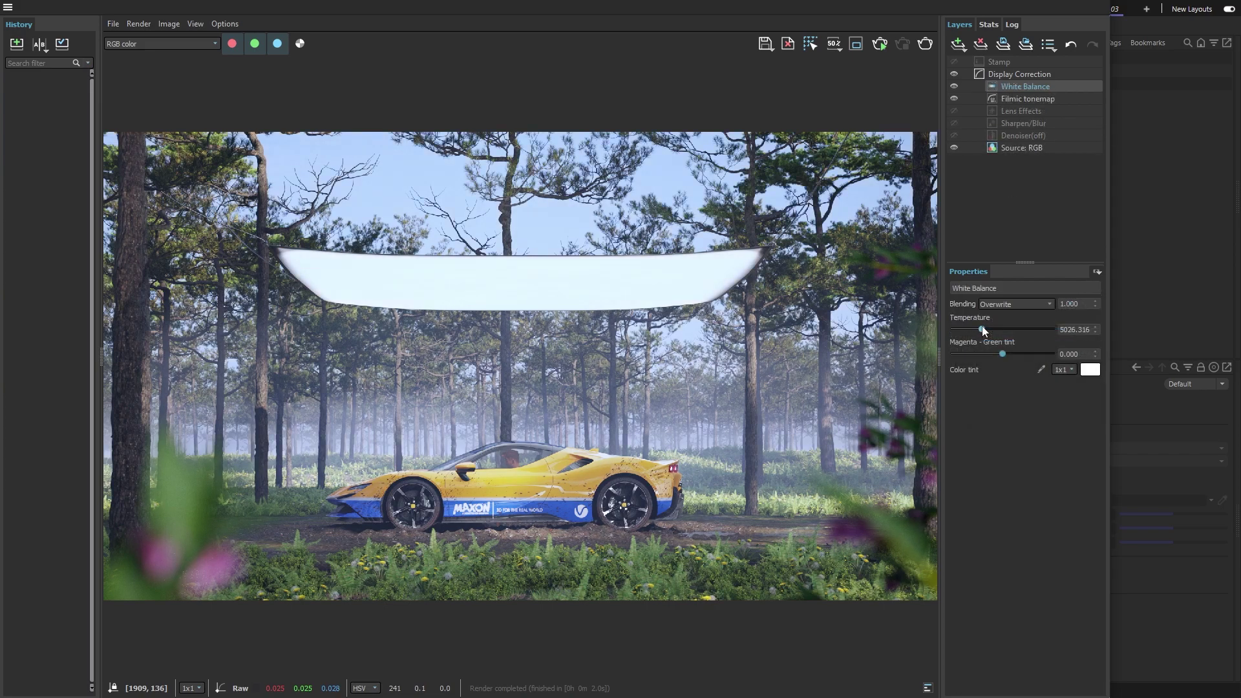
{"action": "left_click_drag", "start_coordinate": [983, 325], "coordinate": [1006, 327]}
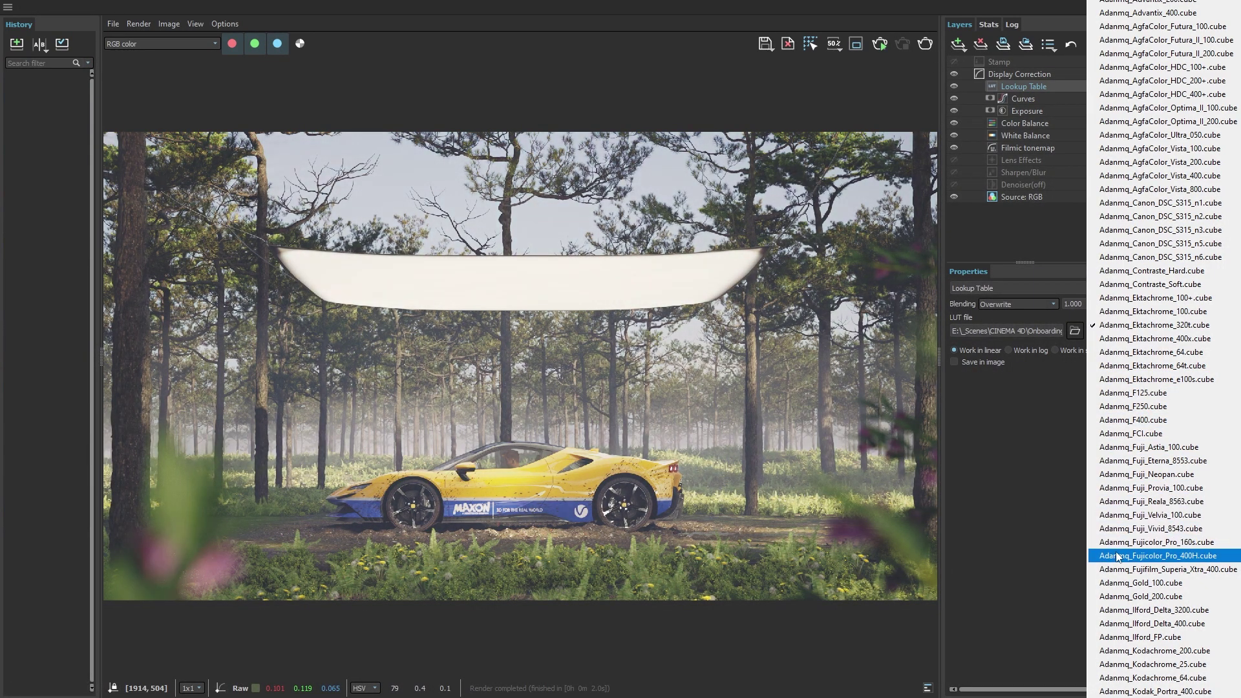
Apply the Fuji_Reala_8563 LUT, tint a LightMix light blue, and sweep the A/B comparison split.
{"action": "left_click", "coordinate": [1120, 508]}
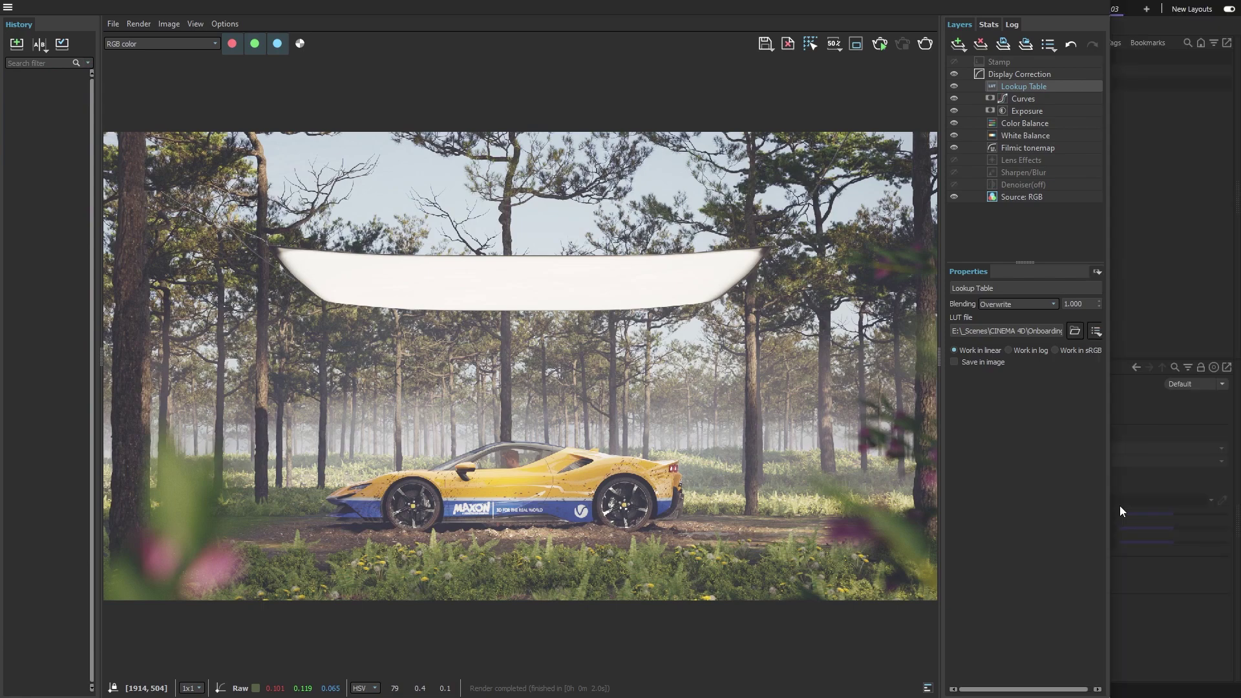
{"action": "left_click_drag", "start_coordinate": [1069, 514], "coordinate": [1084, 514]}
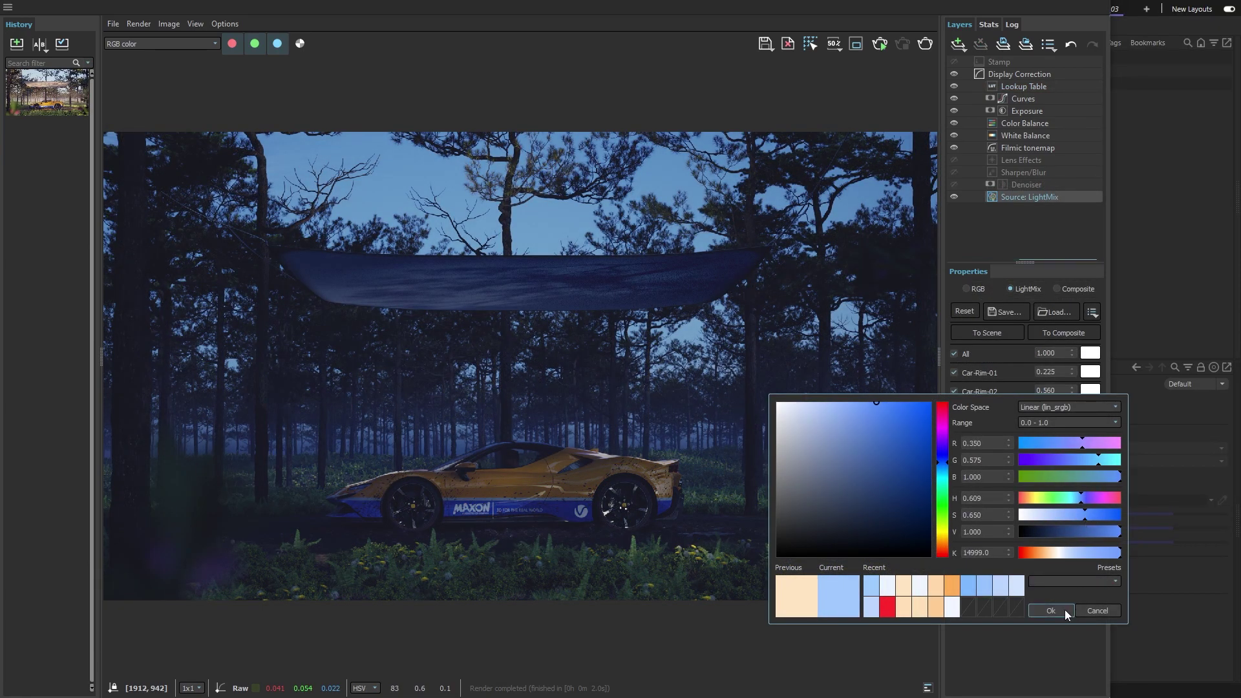
{"action": "left_click", "coordinate": [1063, 610]}
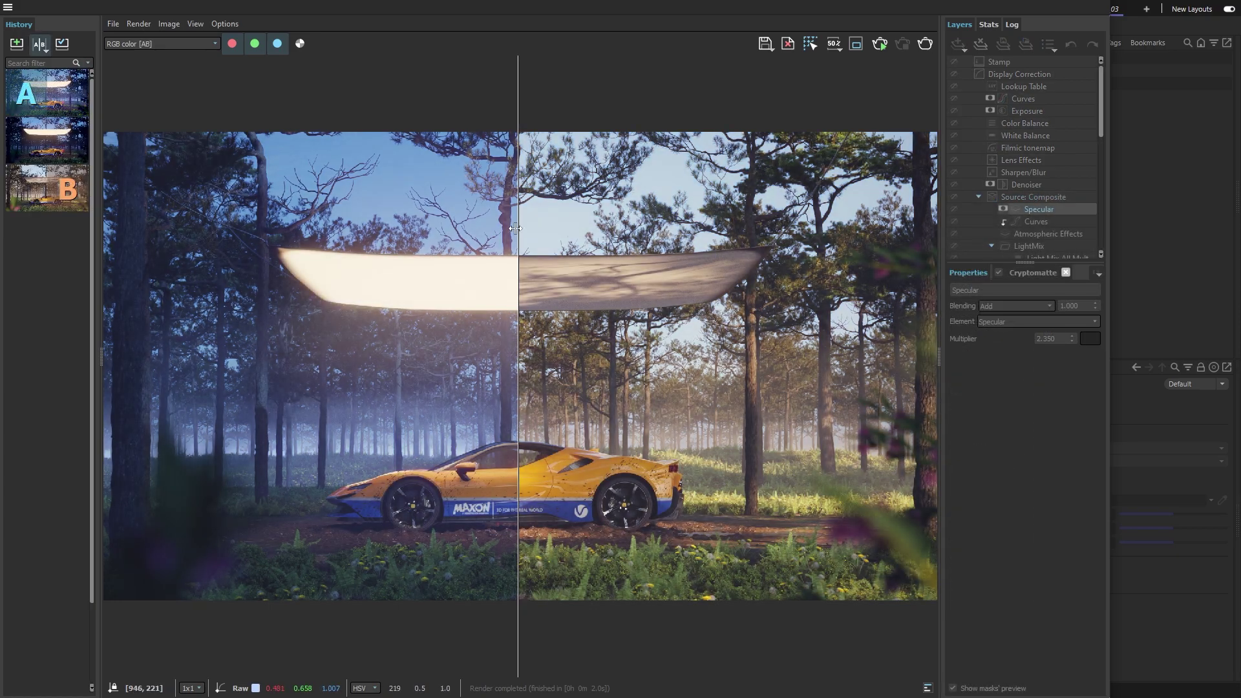
{"action": "left_click_drag", "start_coordinate": [515, 228], "coordinate": [553, 271]}
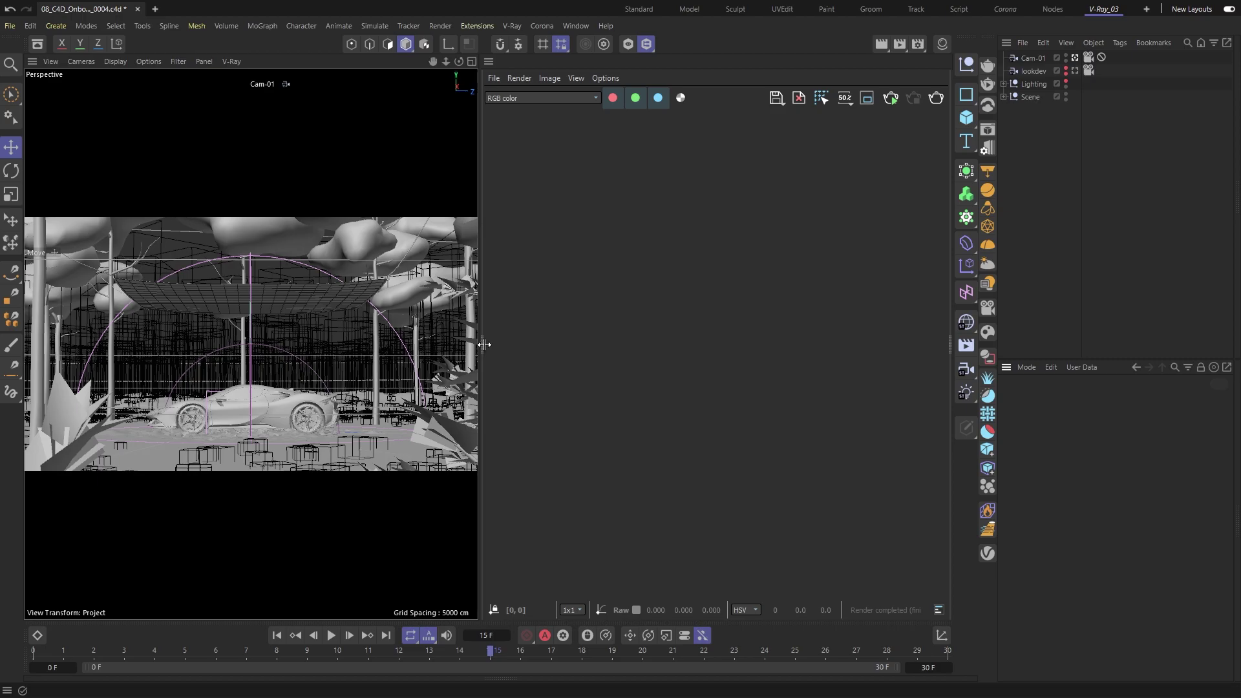
Reveal the History panel and set the VFB settings' History Folder to vfb_images, then save.
{"action": "left_click_drag", "start_coordinate": [484, 344], "coordinate": [572, 342]}
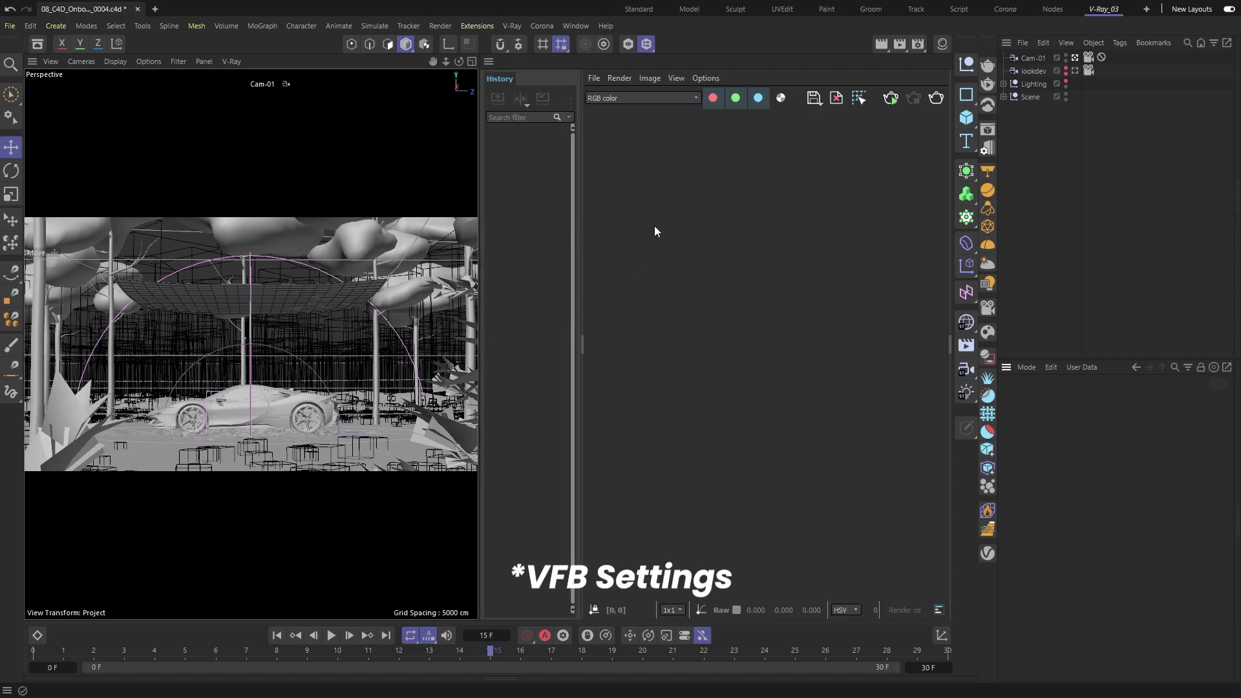
{"action": "left_click", "coordinate": [706, 78]}
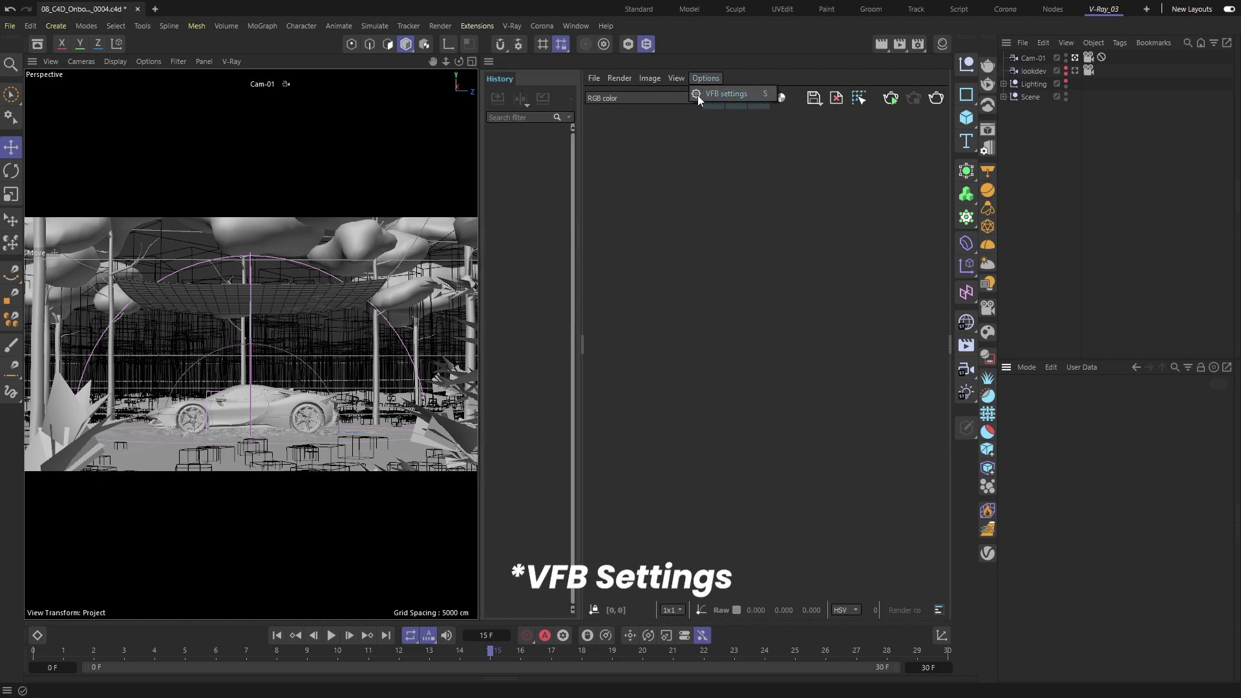
{"action": "left_click", "coordinate": [696, 95]}
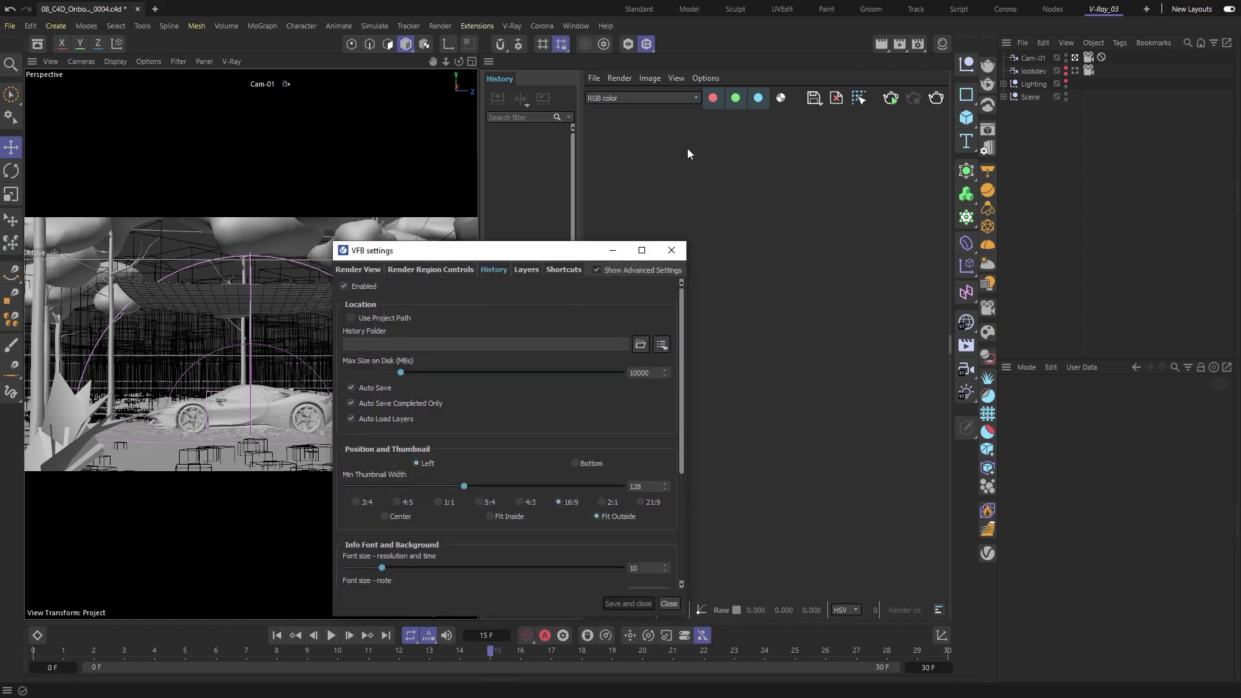
{"action": "left_click", "coordinate": [577, 342]}
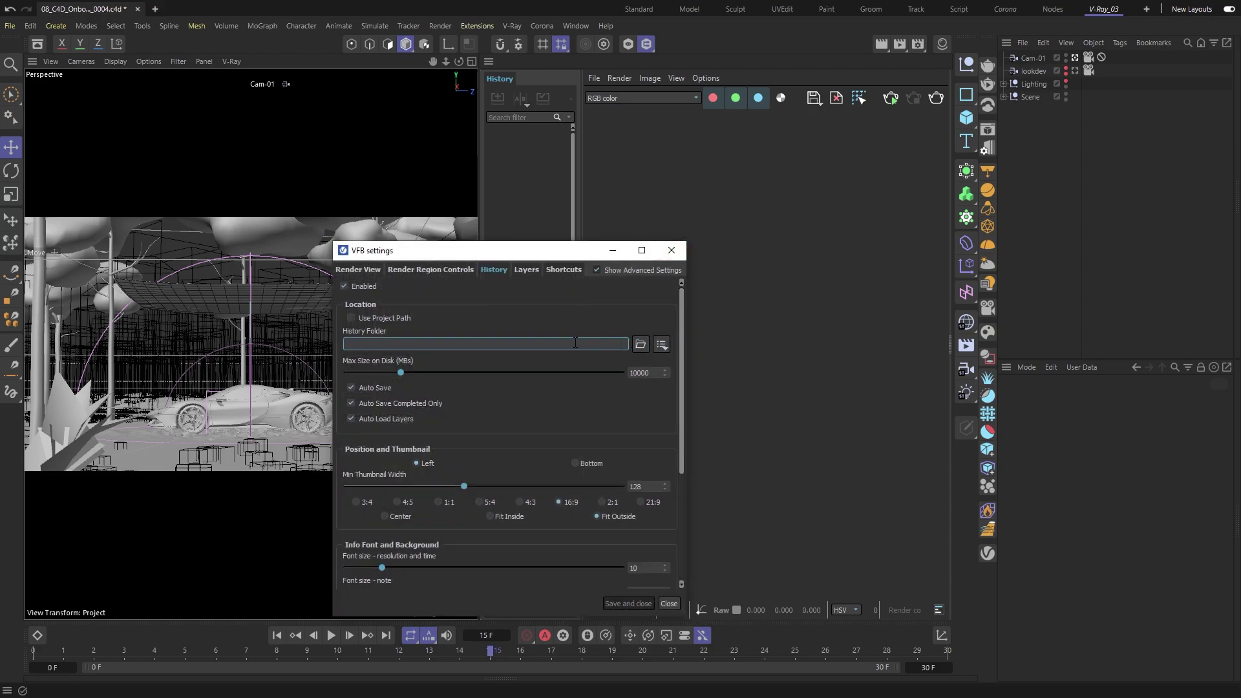
{"action": "left_click", "coordinate": [640, 344]}
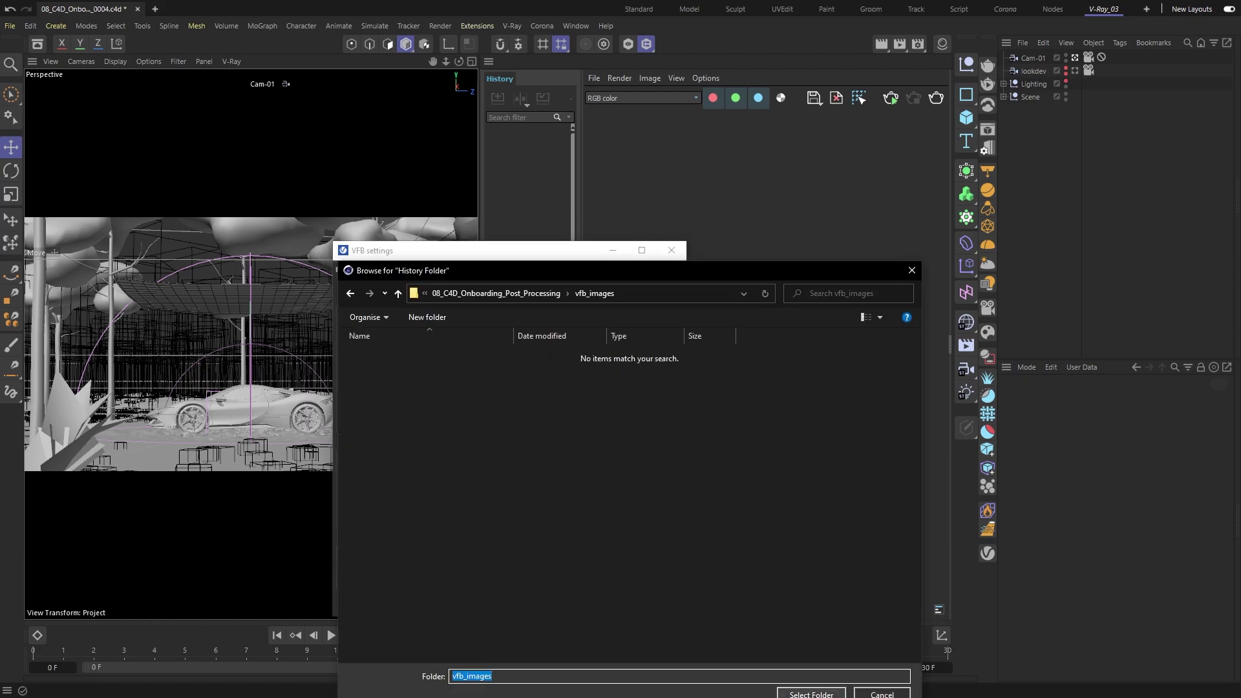
{"action": "left_click", "coordinate": [811, 693]}
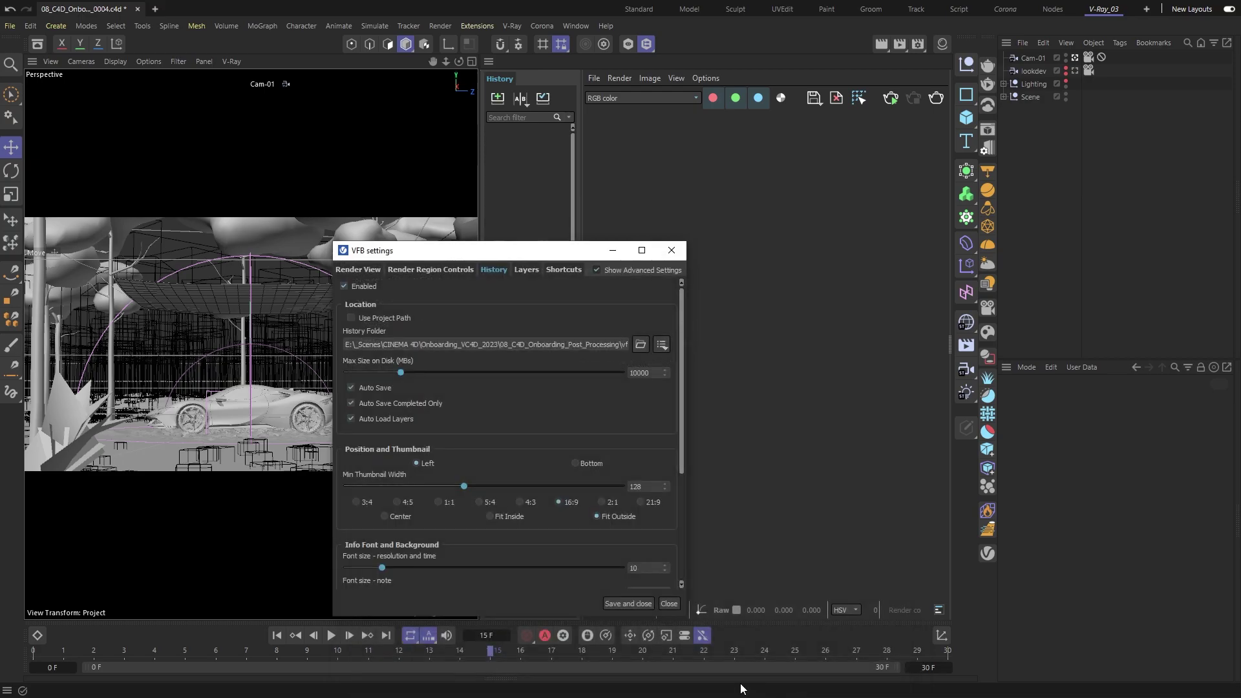
{"action": "left_click", "coordinate": [645, 603]}
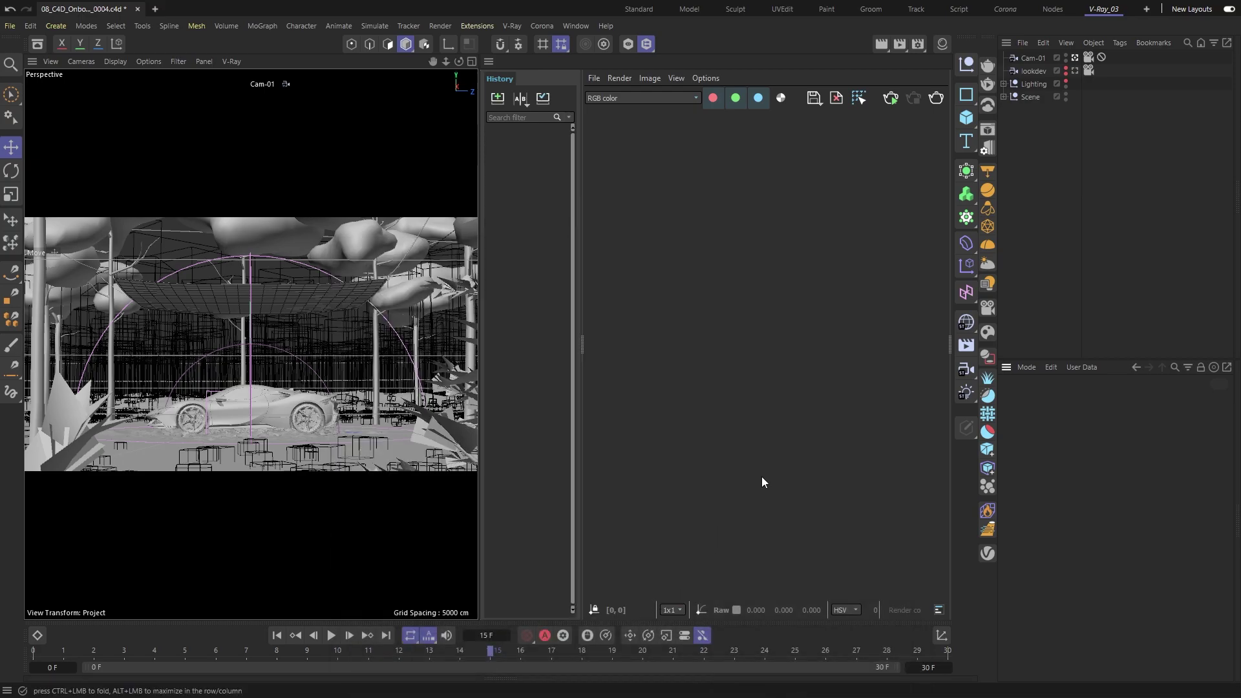
Add a Light Mix render element grouped by Instanced Lights.
{"action": "left_click", "coordinate": [984, 155]}
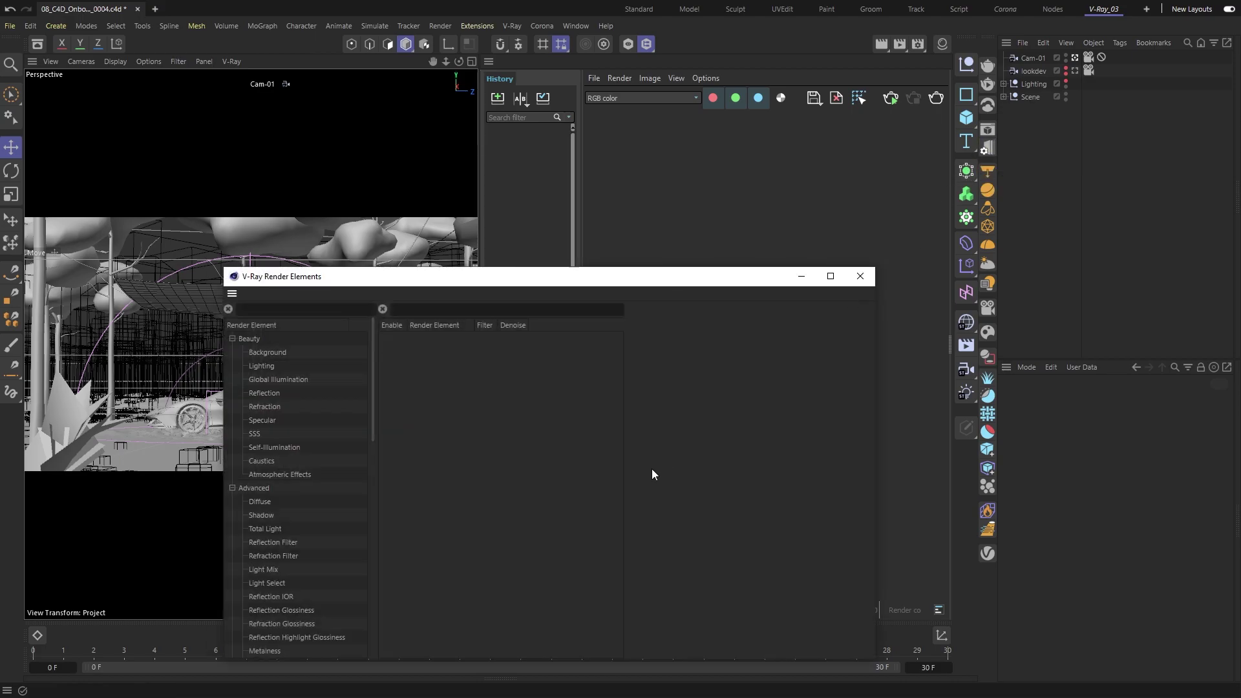
{"action": "left_click_drag", "start_coordinate": [373, 411], "coordinate": [370, 444]}
{"action": "left_click_drag", "start_coordinate": [276, 475], "coordinate": [474, 347]}
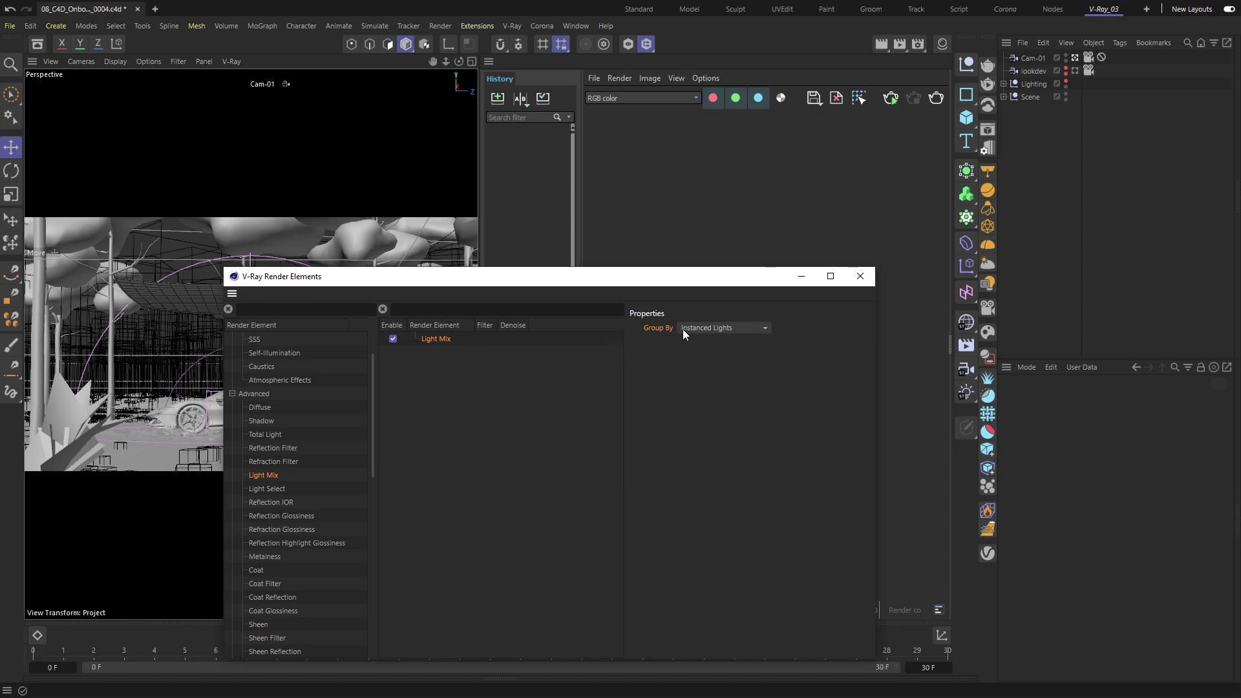
{"action": "left_click", "coordinate": [732, 328]}
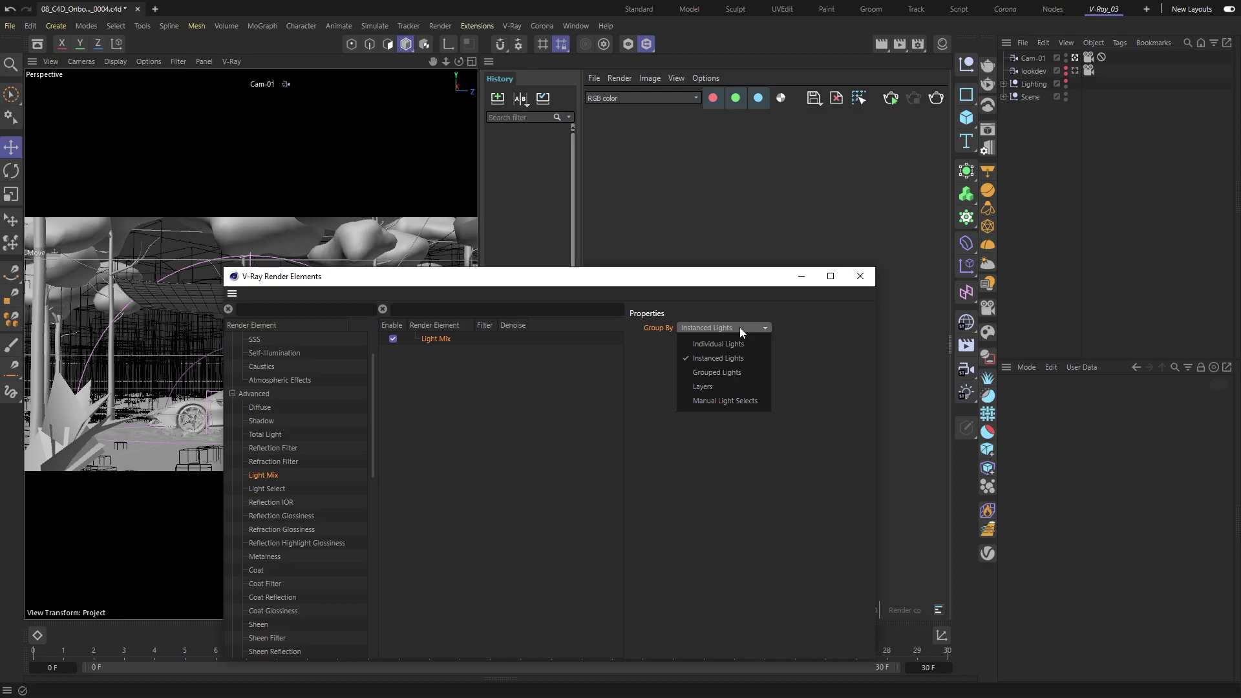
{"action": "left_click", "coordinate": [751, 359]}
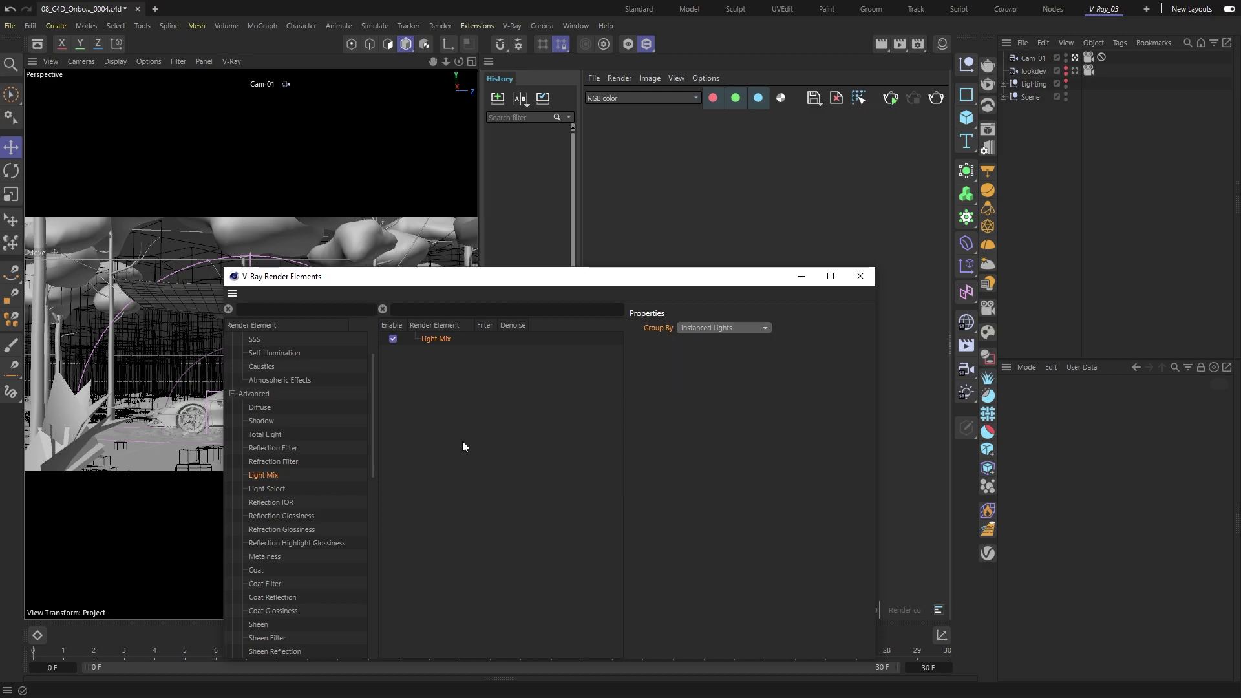
Add all Beauty passes to the render elements and inspect Lighting, Reflection and Refraction.
{"action": "scroll", "coordinate": [374, 416], "scroll_direction": "up", "scroll_amount": 3}
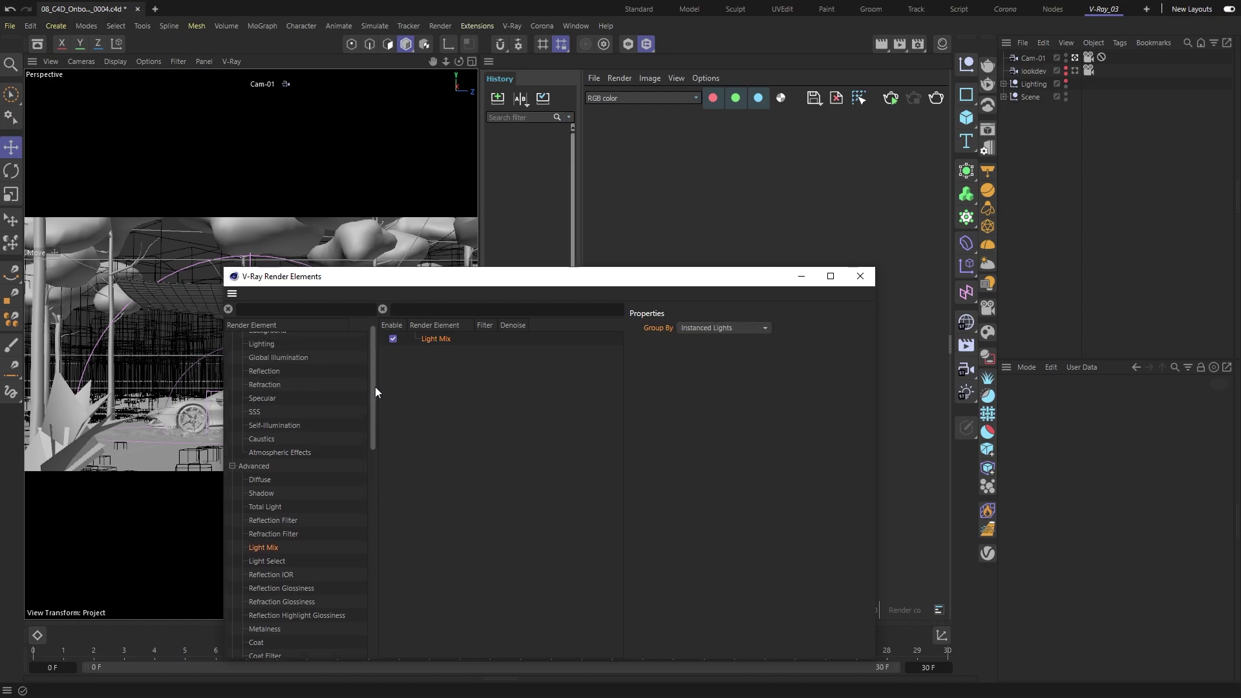
{"action": "left_click_drag", "start_coordinate": [254, 339], "coordinate": [445, 356]}
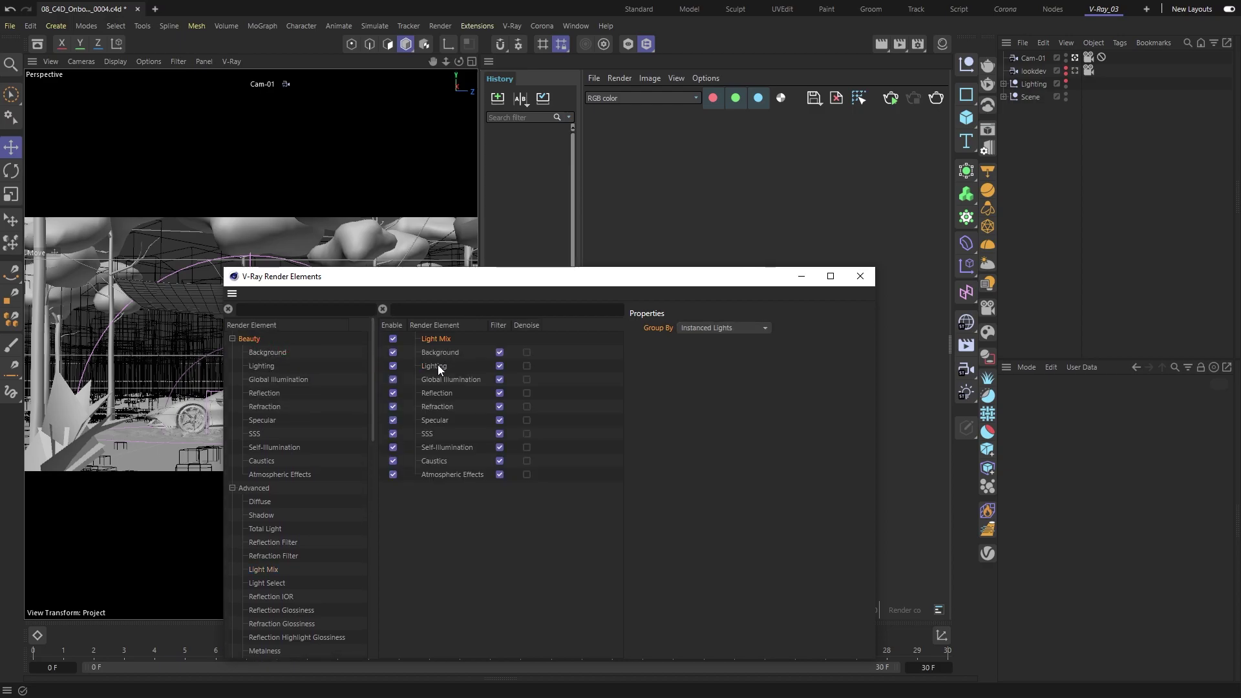
{"action": "left_click", "coordinate": [437, 364]}
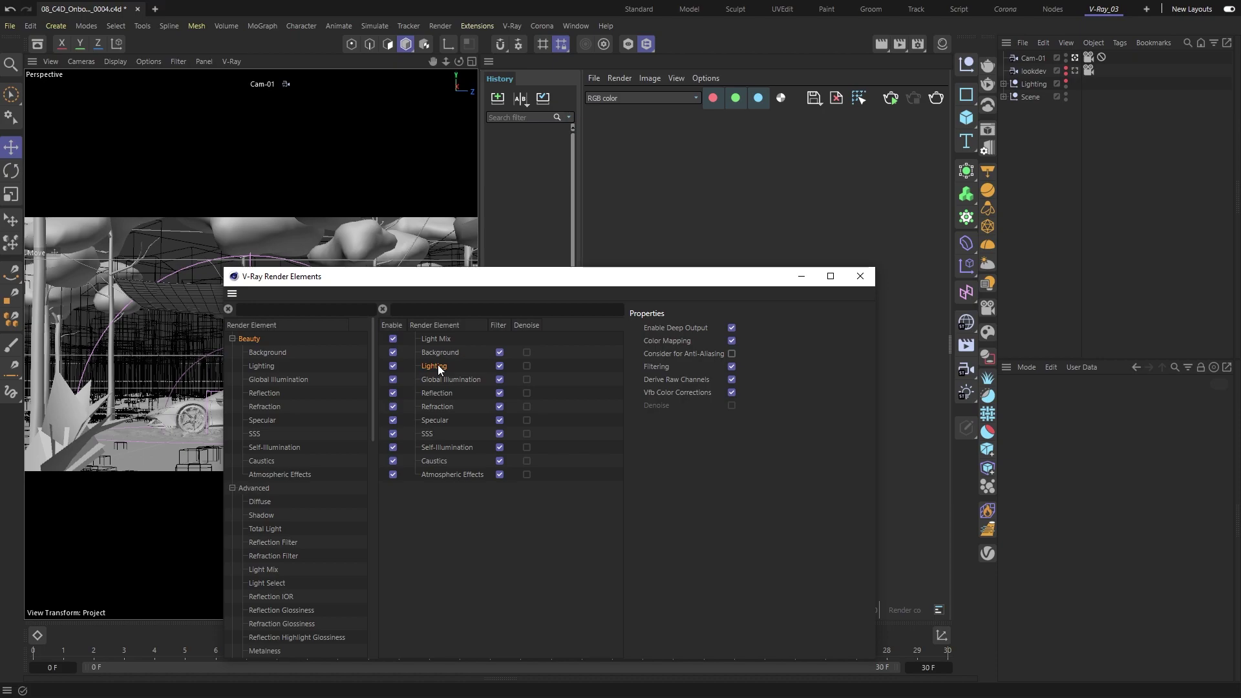
{"action": "left_click", "coordinate": [445, 403], "text": "ctrl"}
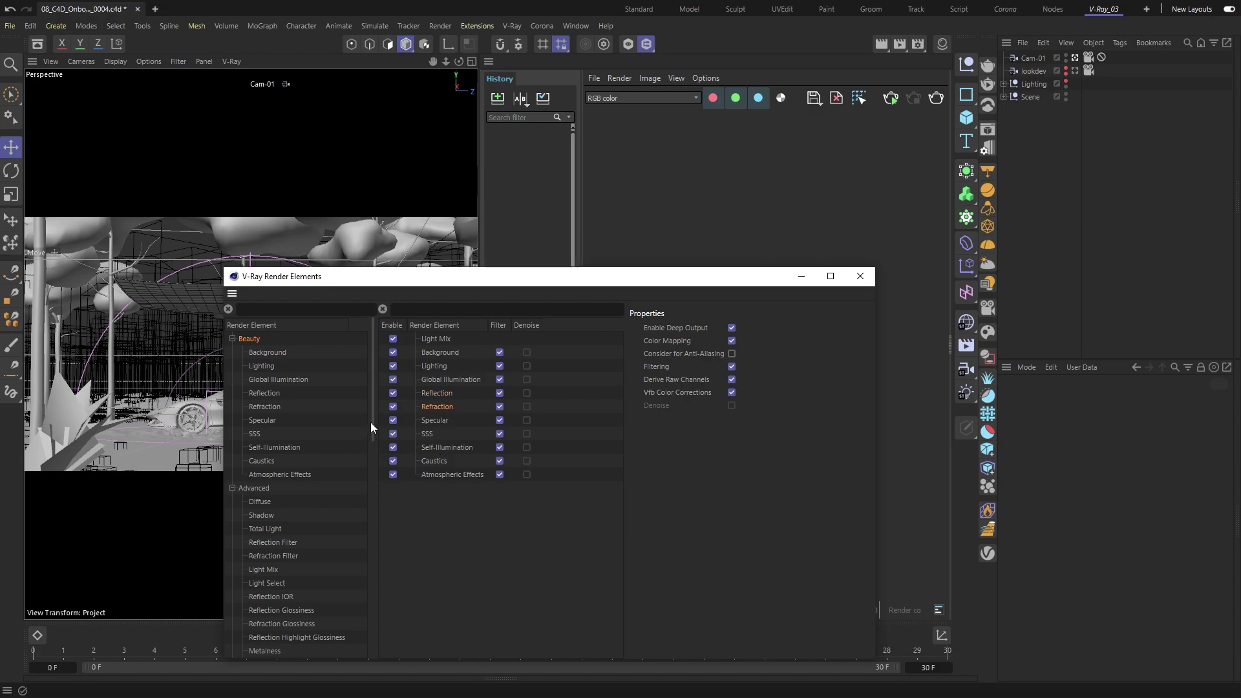
Add a Cryptomatte render element with ID type Node Name.
{"action": "left_click_drag", "start_coordinate": [370, 423], "coordinate": [379, 575]}
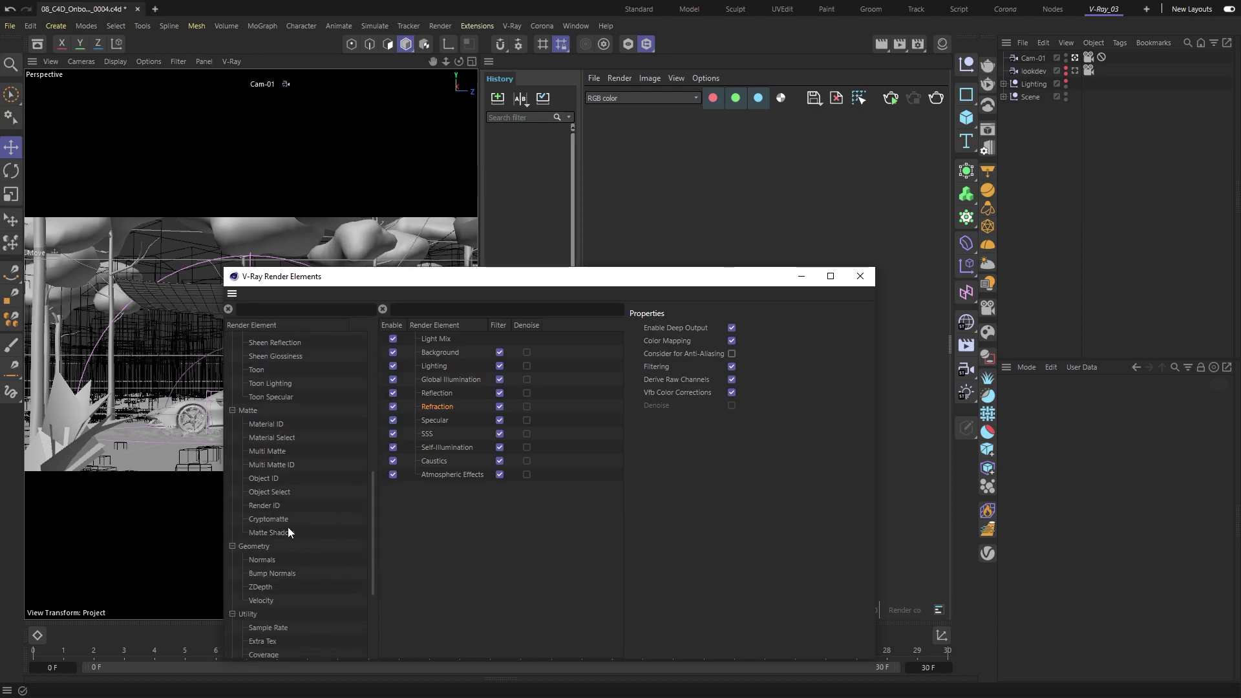
{"action": "left_click_drag", "start_coordinate": [281, 521], "coordinate": [455, 515]}
{"action": "left_click", "coordinate": [459, 491]}
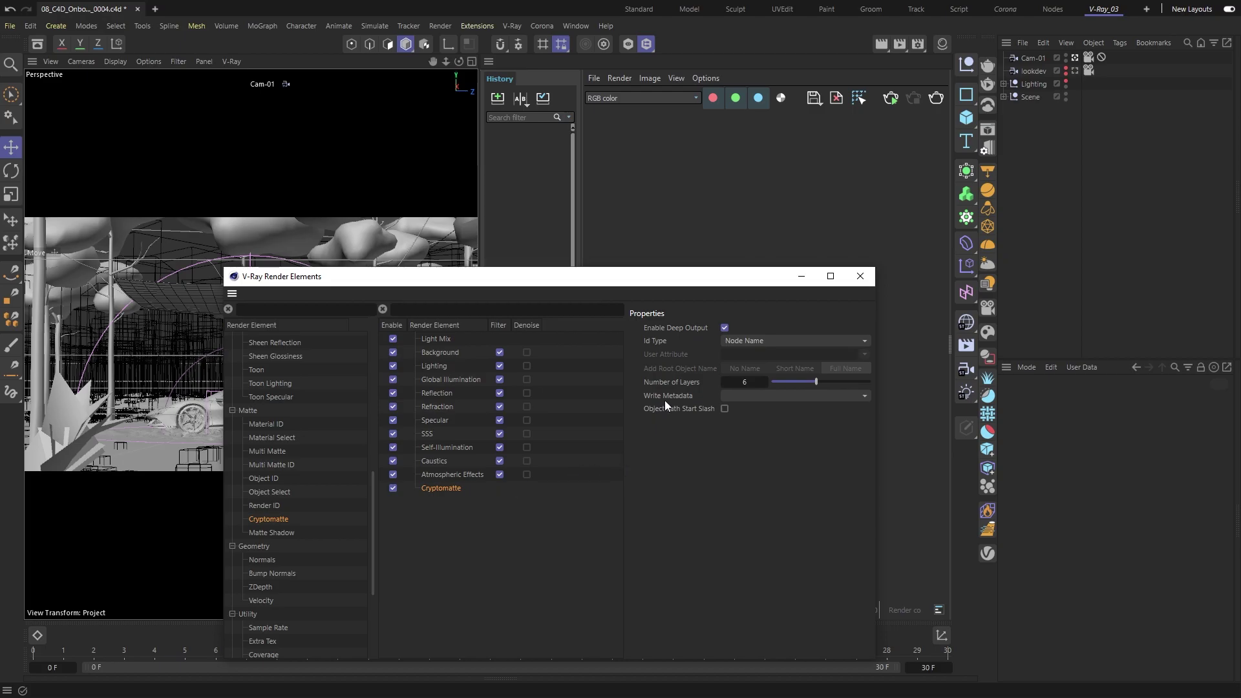
{"action": "left_click", "coordinate": [750, 340]}
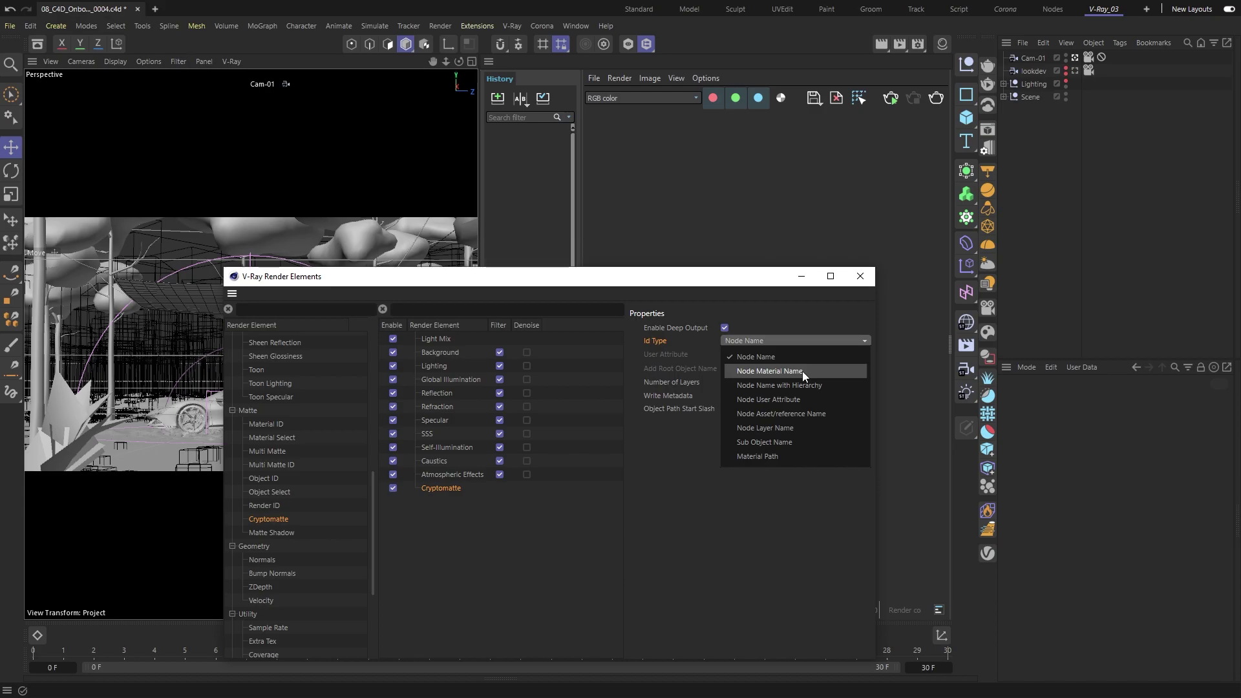
{"action": "left_click", "coordinate": [806, 362]}
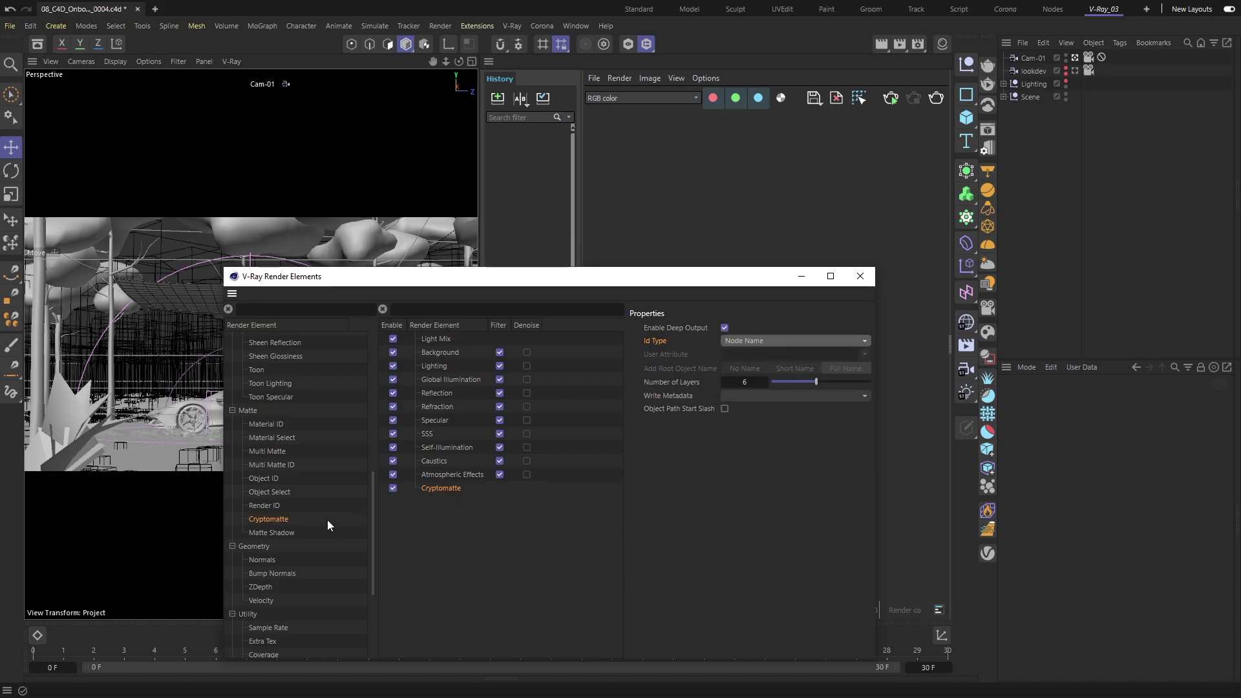
Add a second Cryptomatte named Cryptomatte.Mtl with ID type Node Material Name.
{"action": "left_click_drag", "start_coordinate": [281, 517], "coordinate": [463, 503]}
{"action": "double_click", "coordinate": [466, 503]}
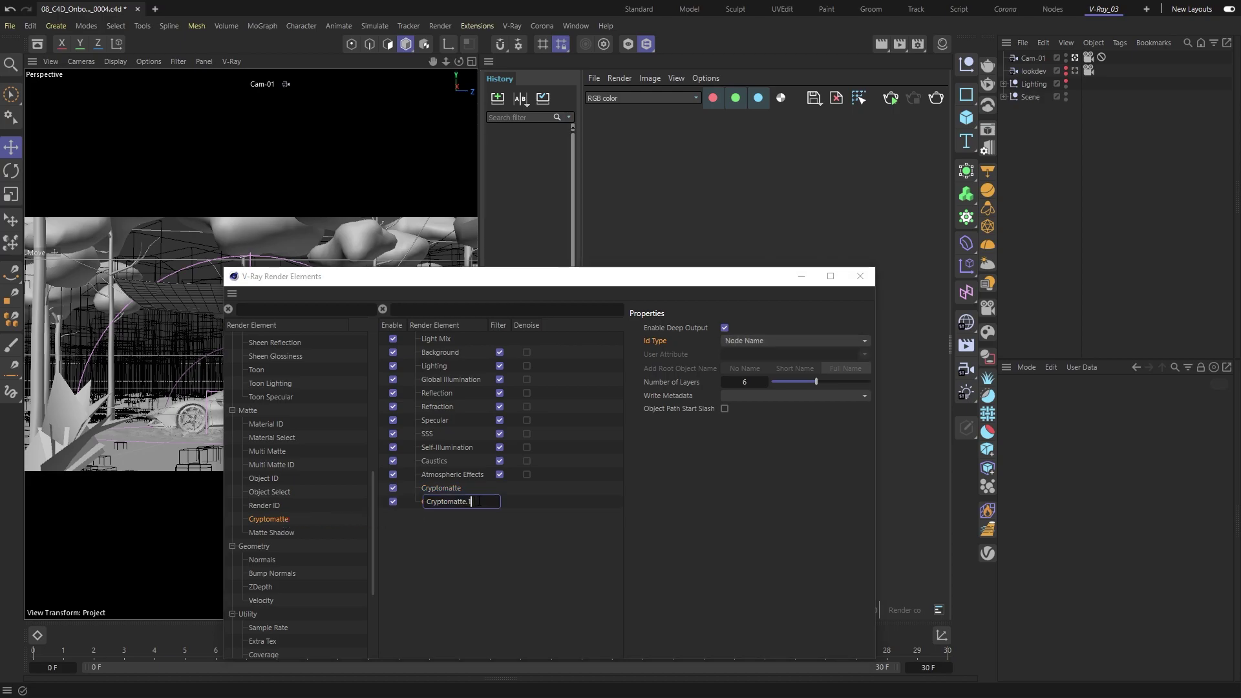
{"action": "key", "text": "BackSpace"}
{"action": "type", "text": "Mtl"}
{"action": "key", "text": "Return"}
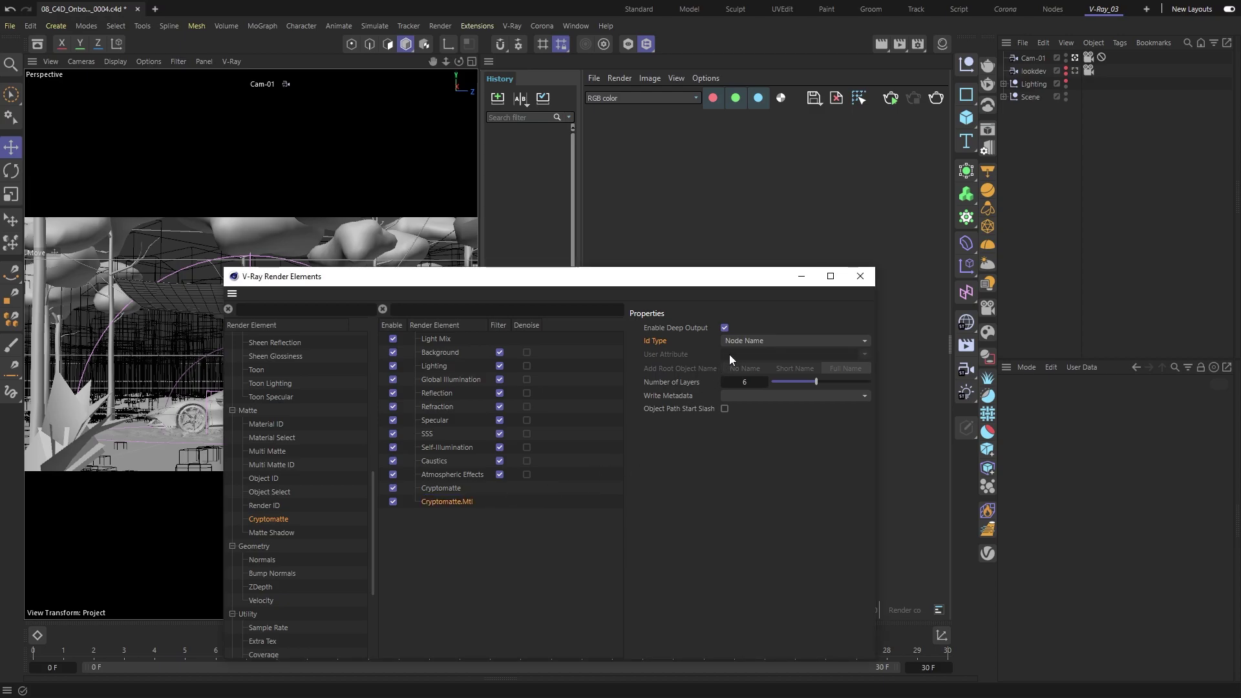
{"action": "left_click", "coordinate": [752, 341]}
{"action": "left_click", "coordinate": [773, 371]}
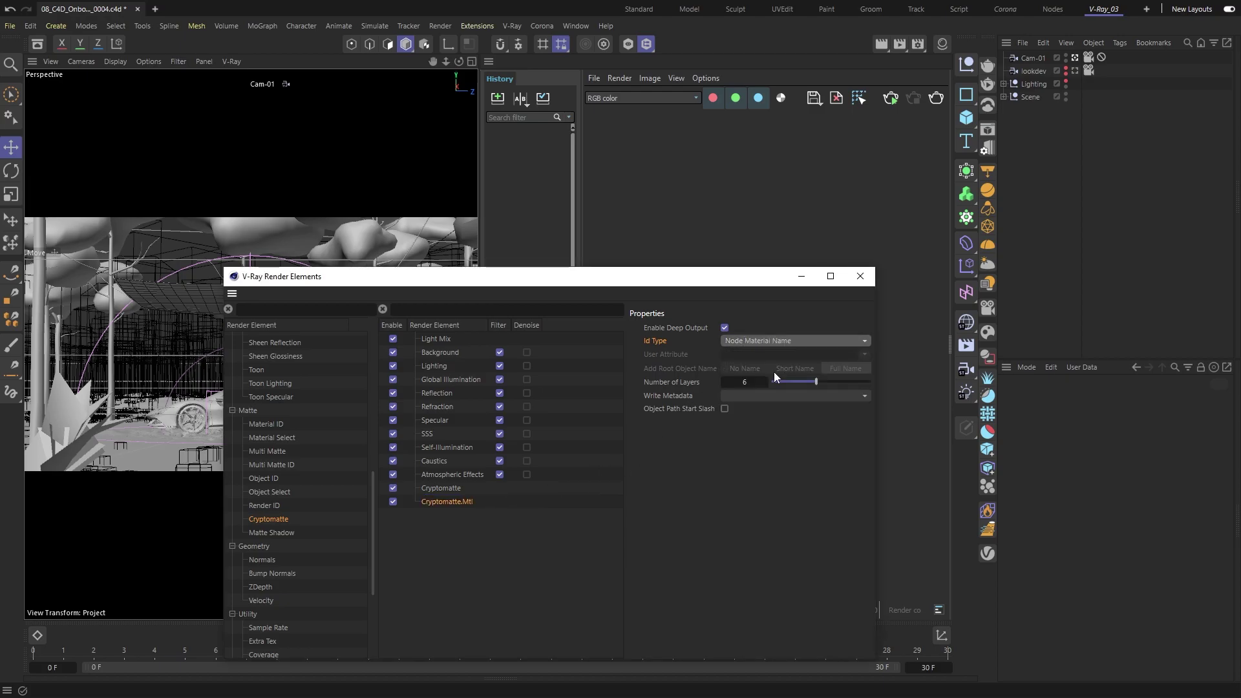
{"action": "left_click", "coordinate": [797, 281]}
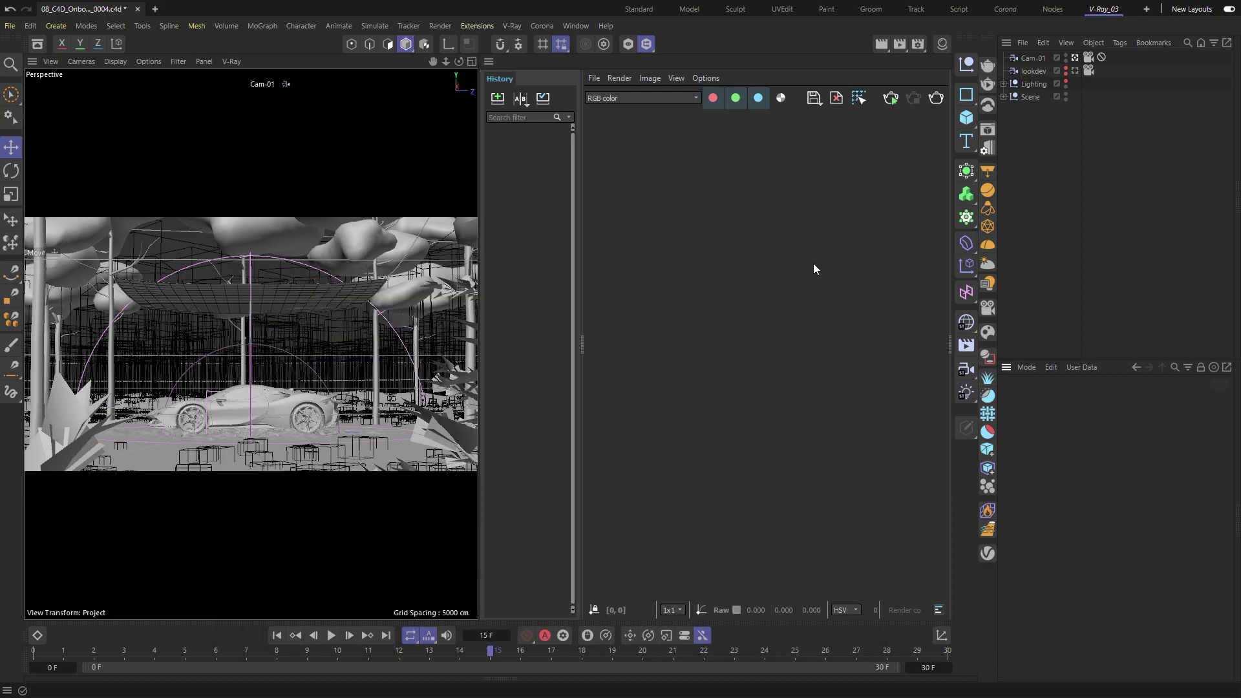
Turn on the V-Ray denoiser in the render settings.
{"action": "left_click", "coordinate": [918, 44]}
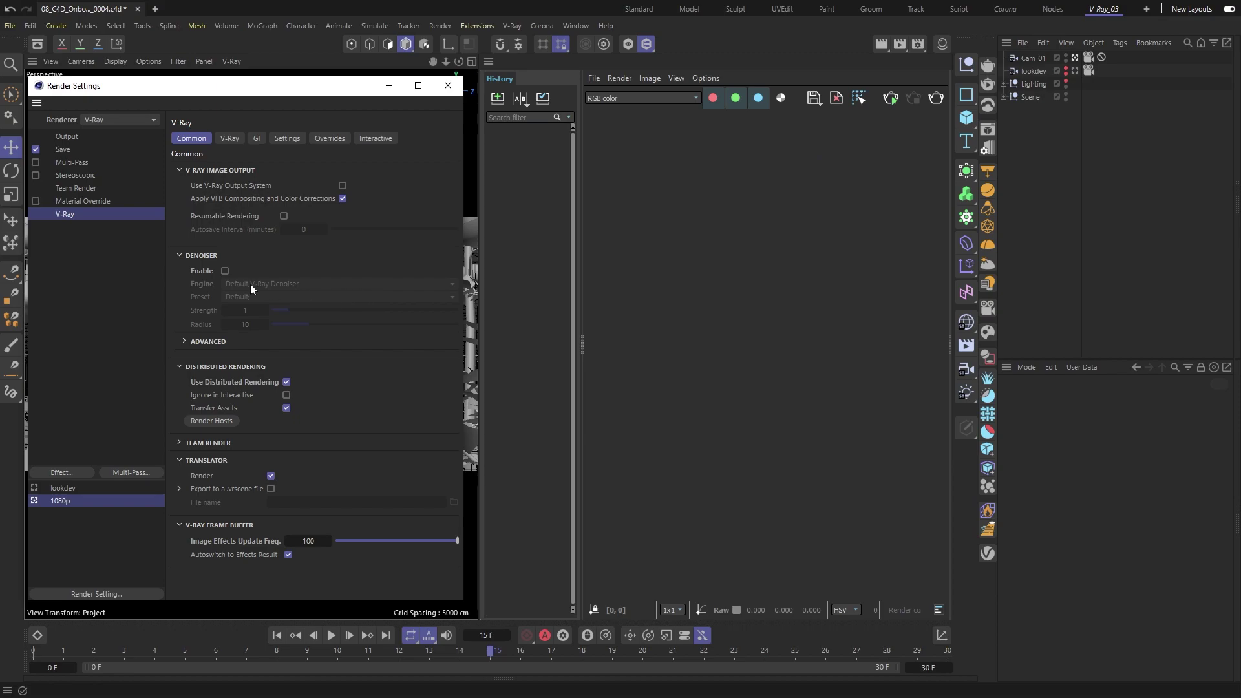
{"action": "left_click", "coordinate": [222, 268]}
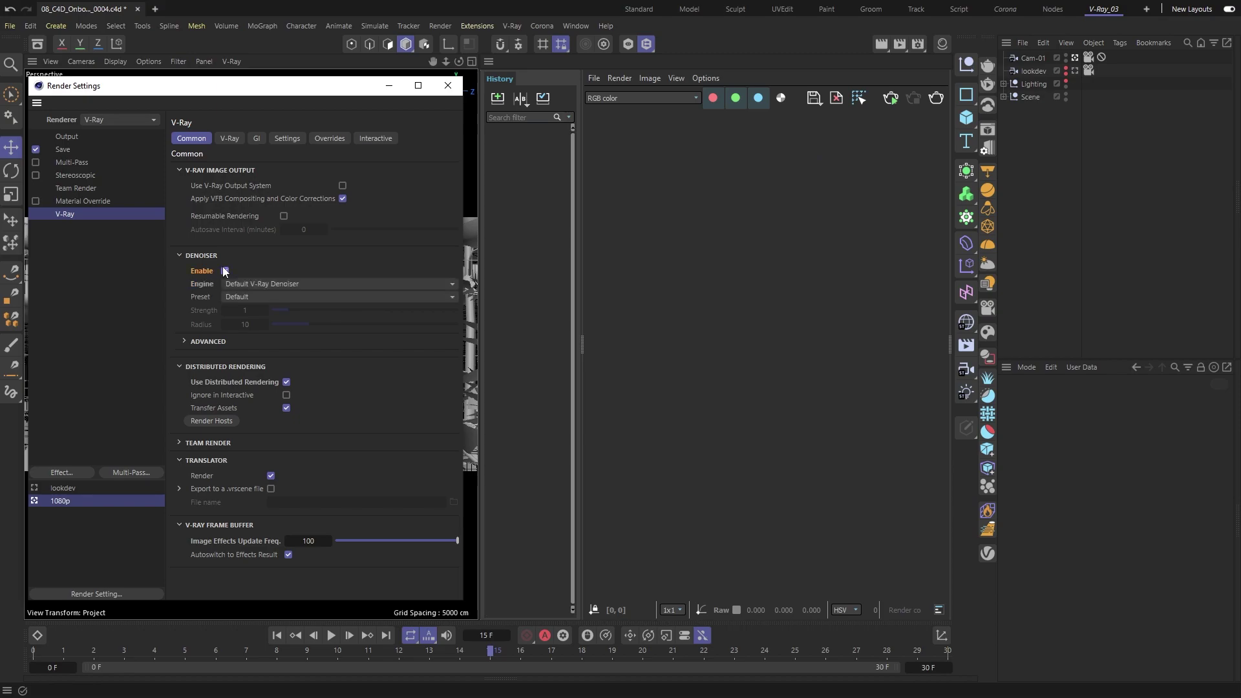
{"action": "left_click", "coordinate": [389, 88]}
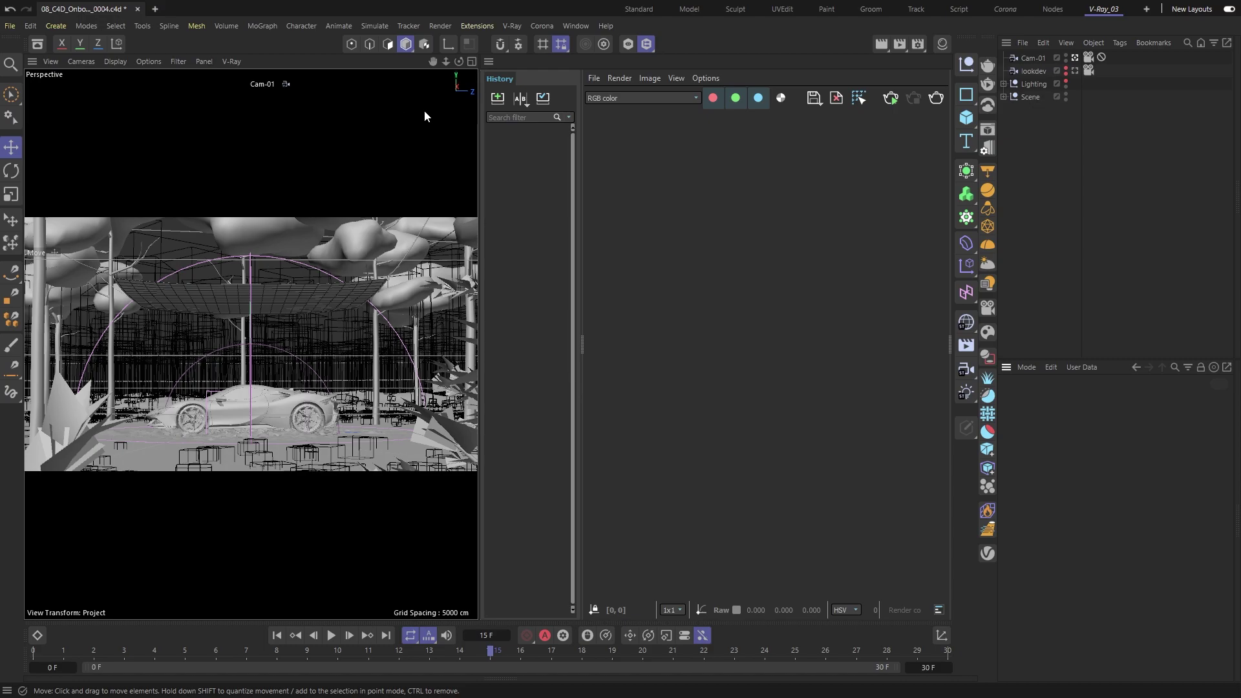
Render the scene in the V-Ray Frame Buffer and keep the RGB color channel displayed.
{"action": "left_click", "coordinate": [611, 83]}
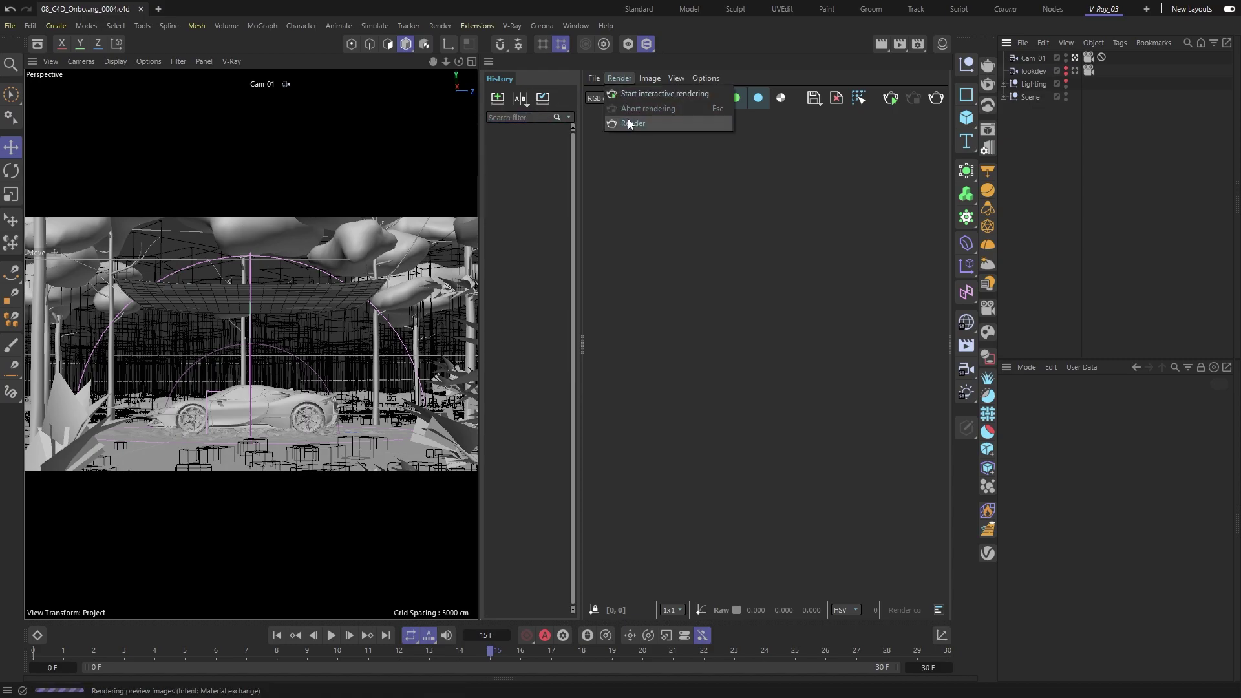
{"action": "left_click", "coordinate": [627, 122]}
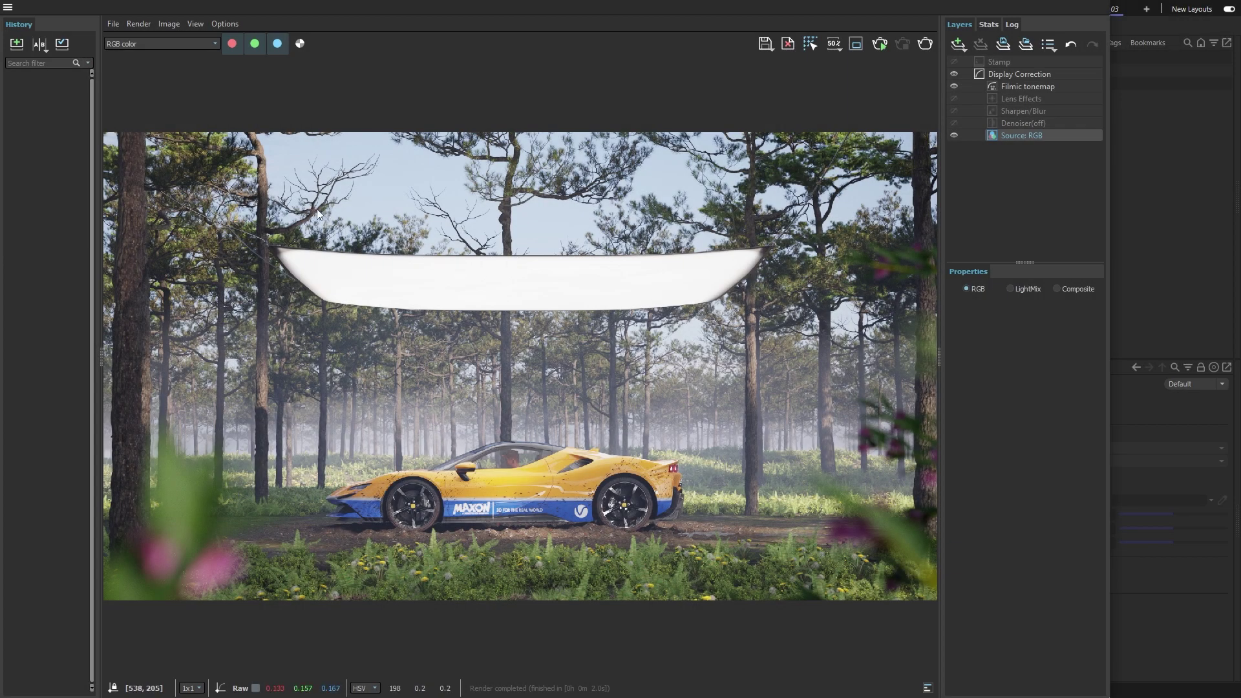
{"action": "left_click", "coordinate": [184, 40]}
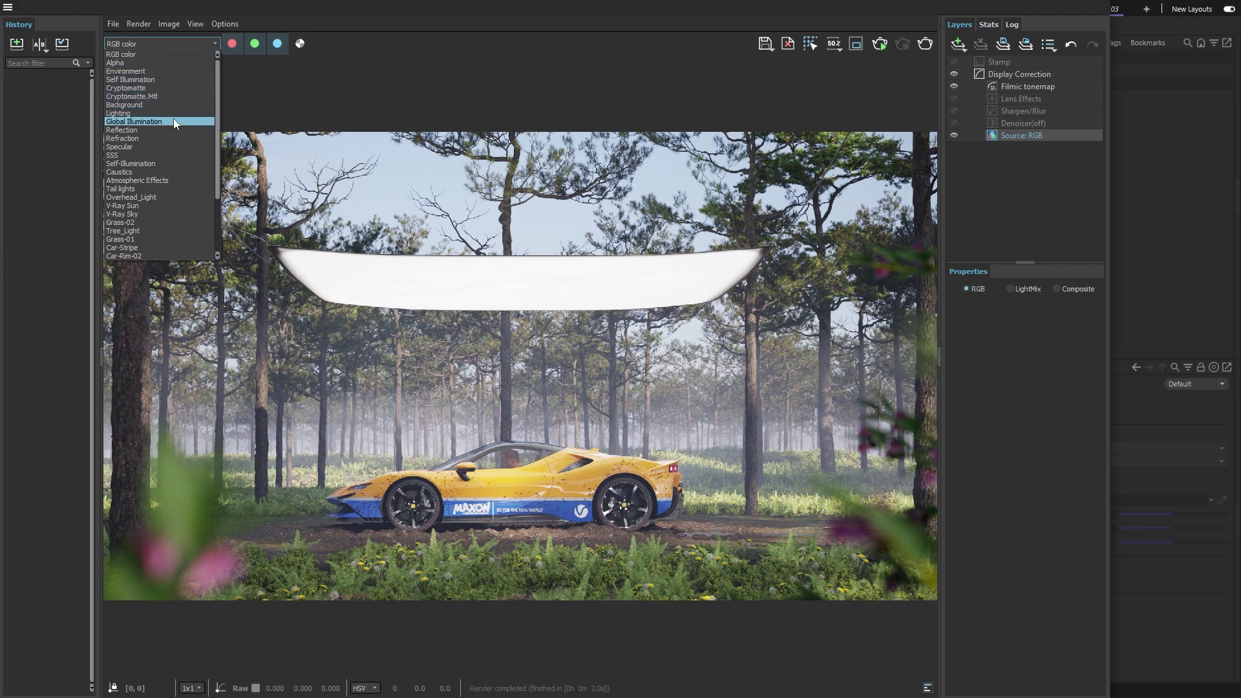
{"action": "left_click", "coordinate": [180, 44]}
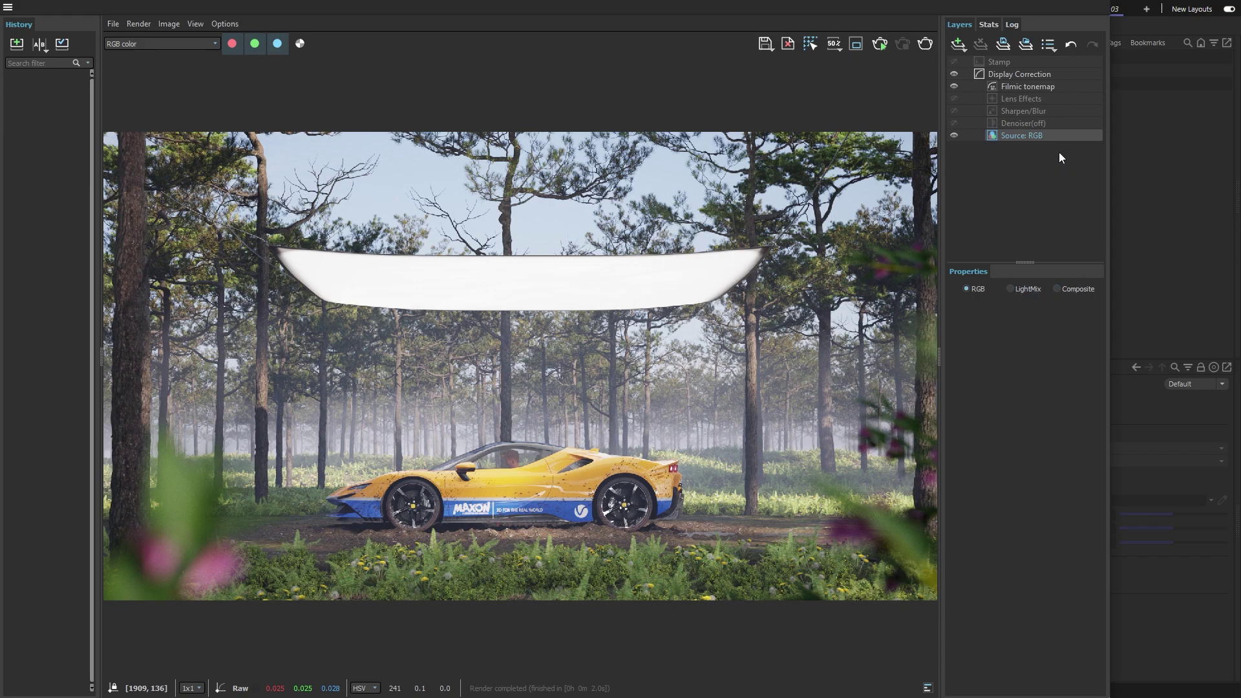
{"action": "left_click", "coordinate": [1050, 89]}
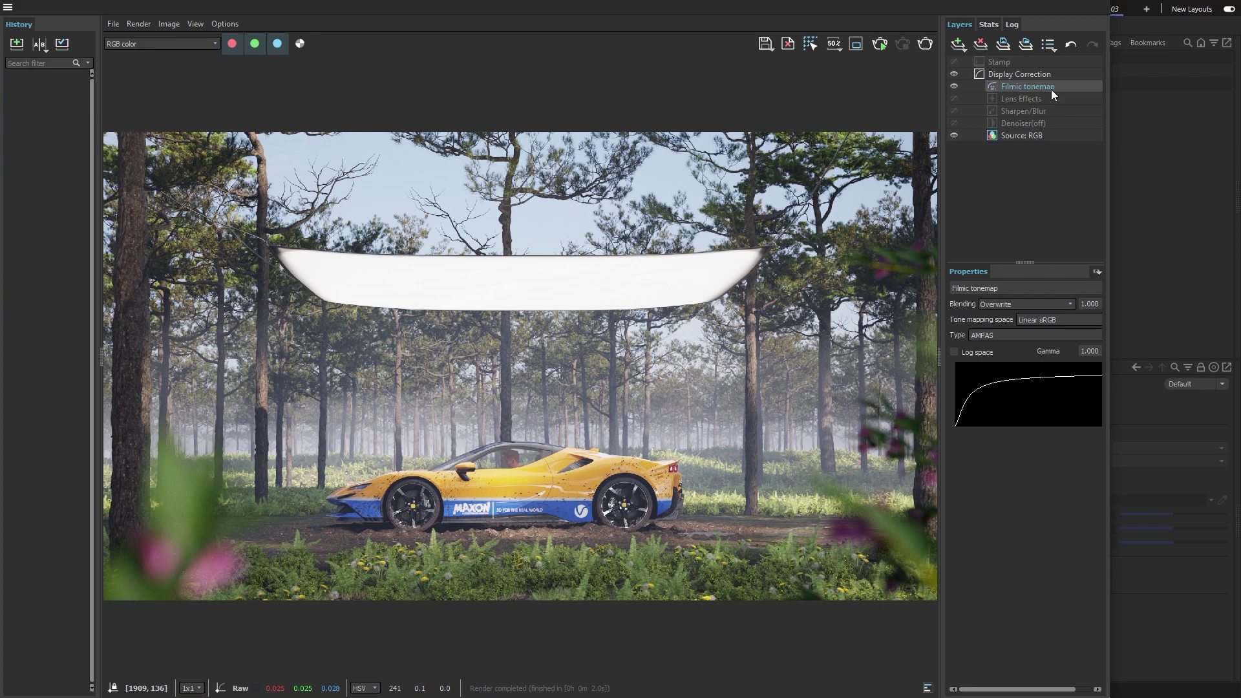
{"action": "left_click", "coordinate": [1078, 332]}
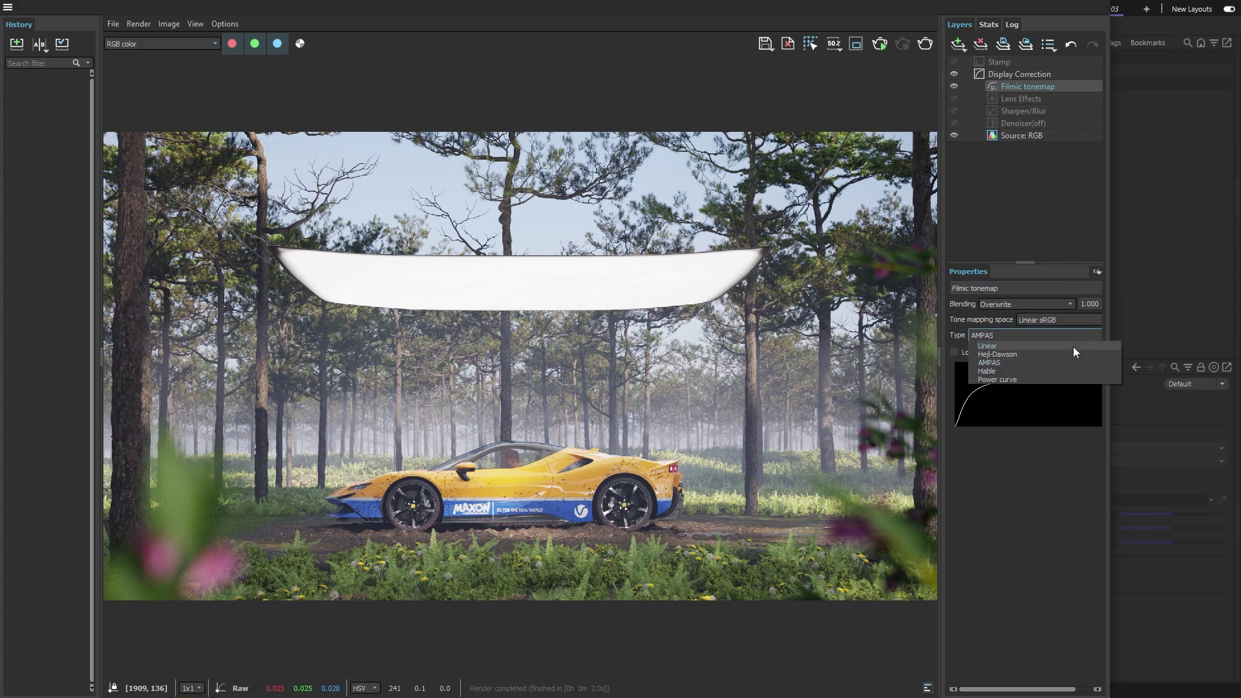
{"action": "left_click", "coordinate": [1069, 351]}
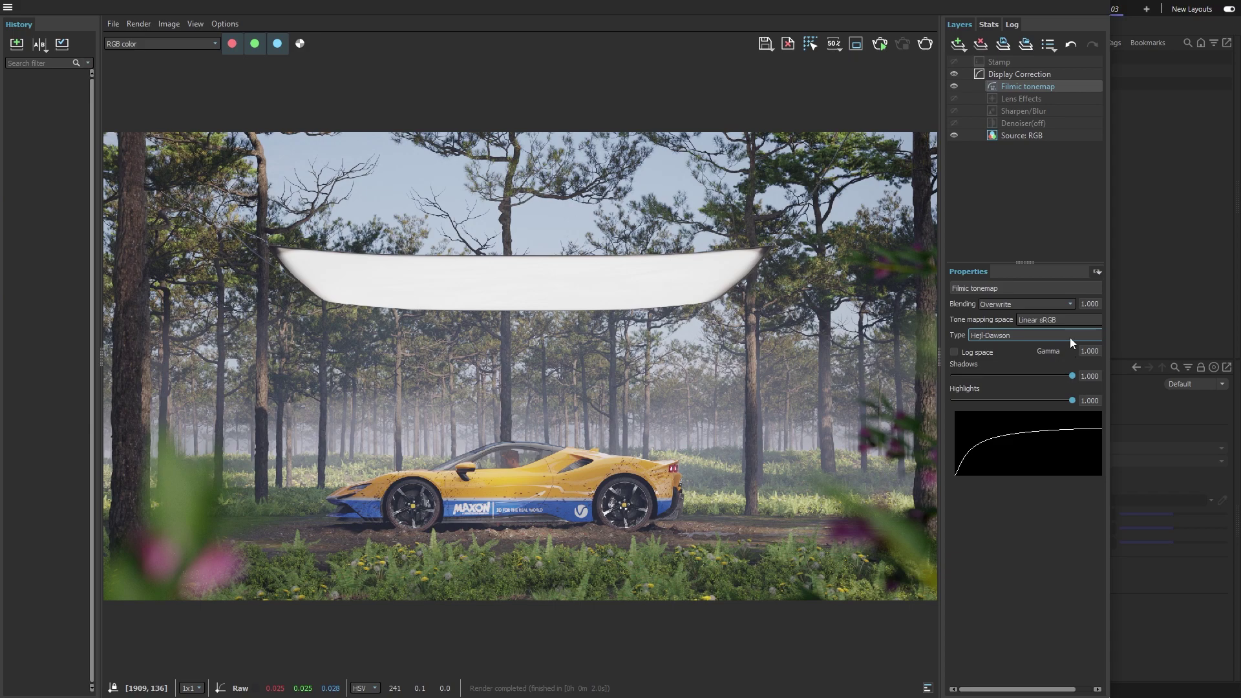
{"action": "left_click", "coordinate": [1069, 336]}
{"action": "left_click", "coordinate": [1064, 370]}
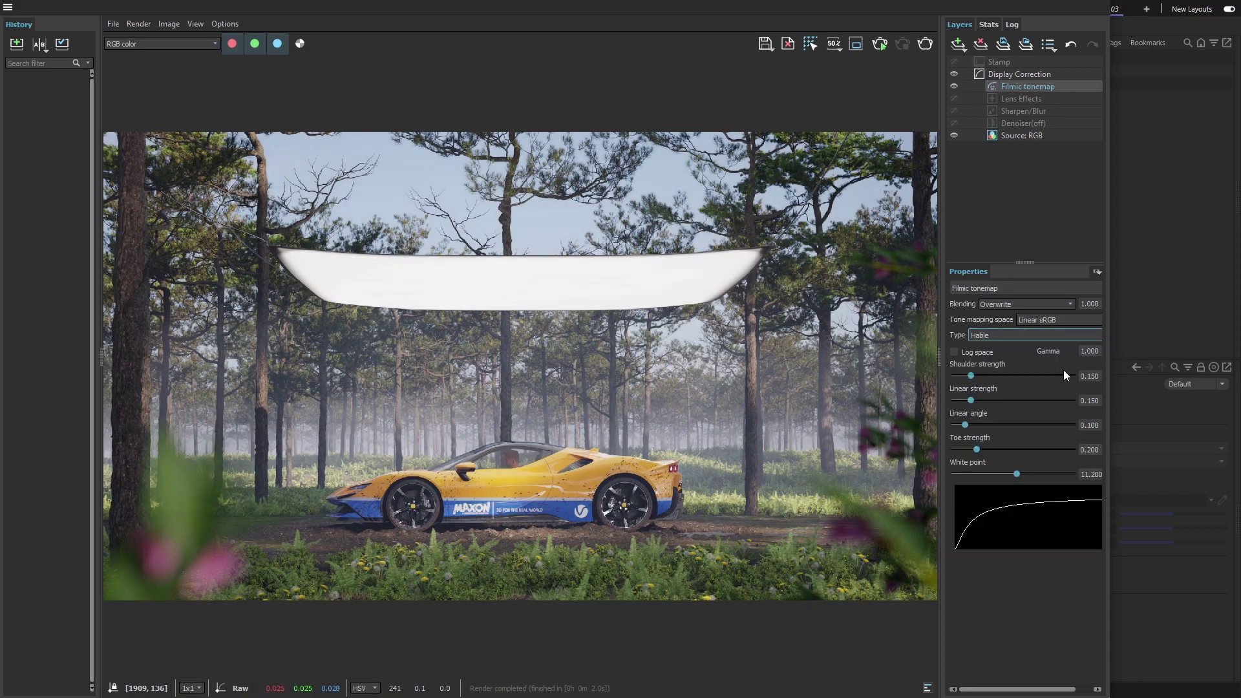
{"action": "left_click", "coordinate": [1050, 337]}
{"action": "left_click", "coordinate": [1045, 363]}
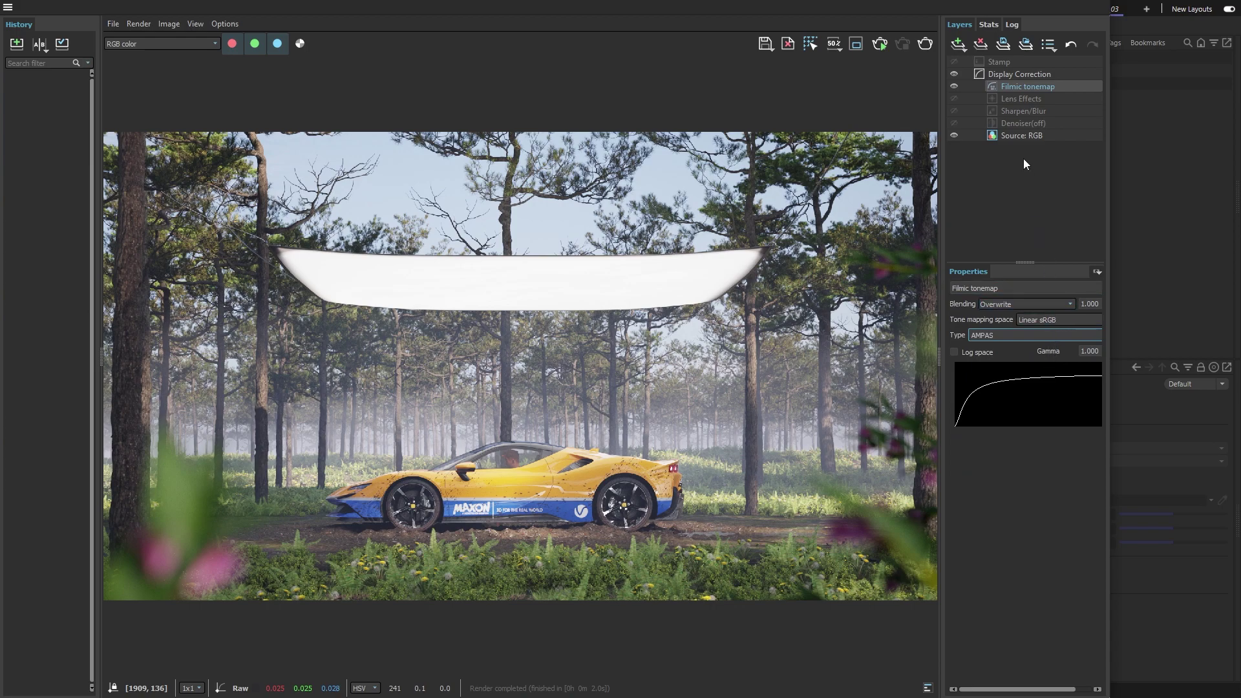
Add a White Balance correction layer and adjust its temperature.
{"action": "left_click", "coordinate": [963, 48]}
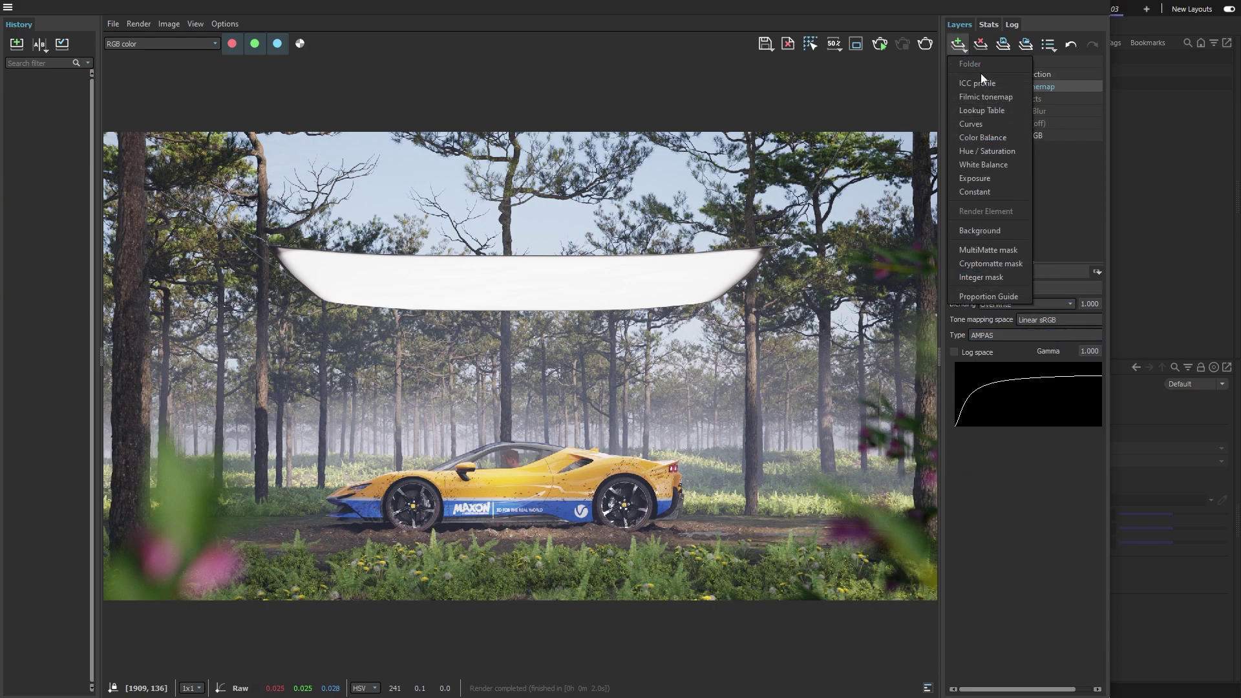
{"action": "left_click", "coordinate": [1006, 165]}
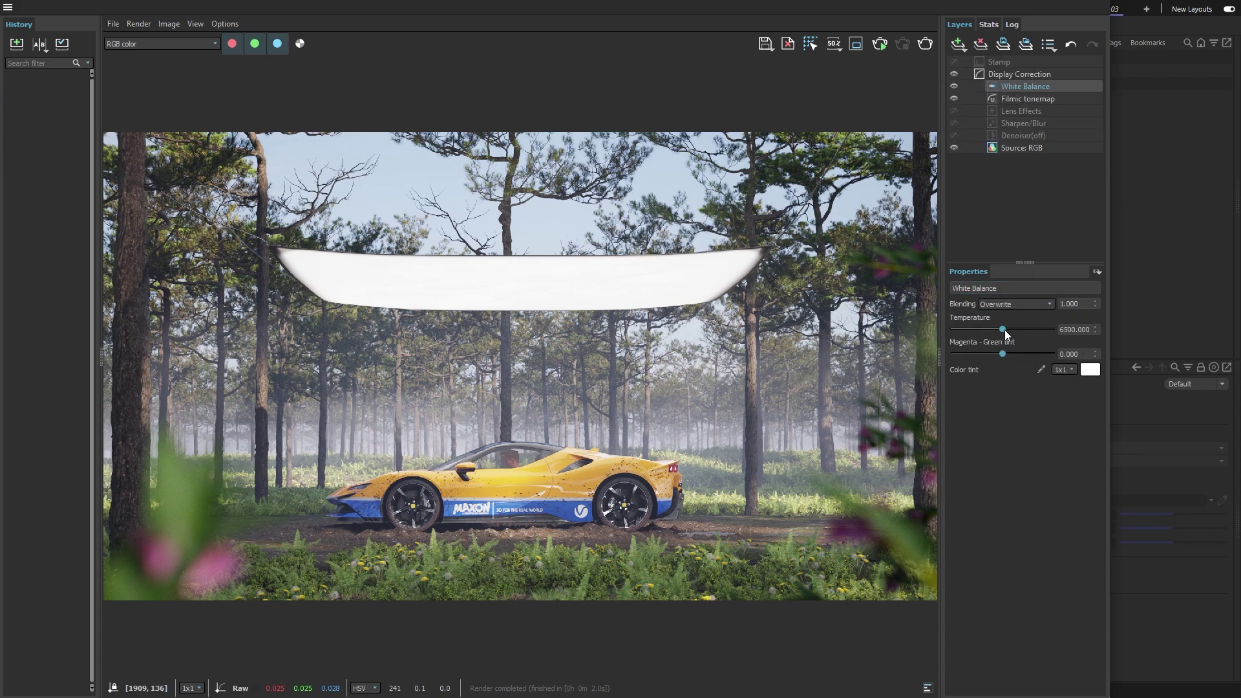
{"action": "mouse_move", "coordinate": [1004, 330]}
{"action": "left_mouse_down"}
{"action": "mouse_move", "coordinate": [982, 327]}
{"action": "mouse_move", "coordinate": [1007, 327]}
{"action": "left_mouse_up"}
Add a Color Balance layer, shifting Yellow-Blue for shadows, midtones and highlights (-0.053).
{"action": "left_click", "coordinate": [963, 45]}
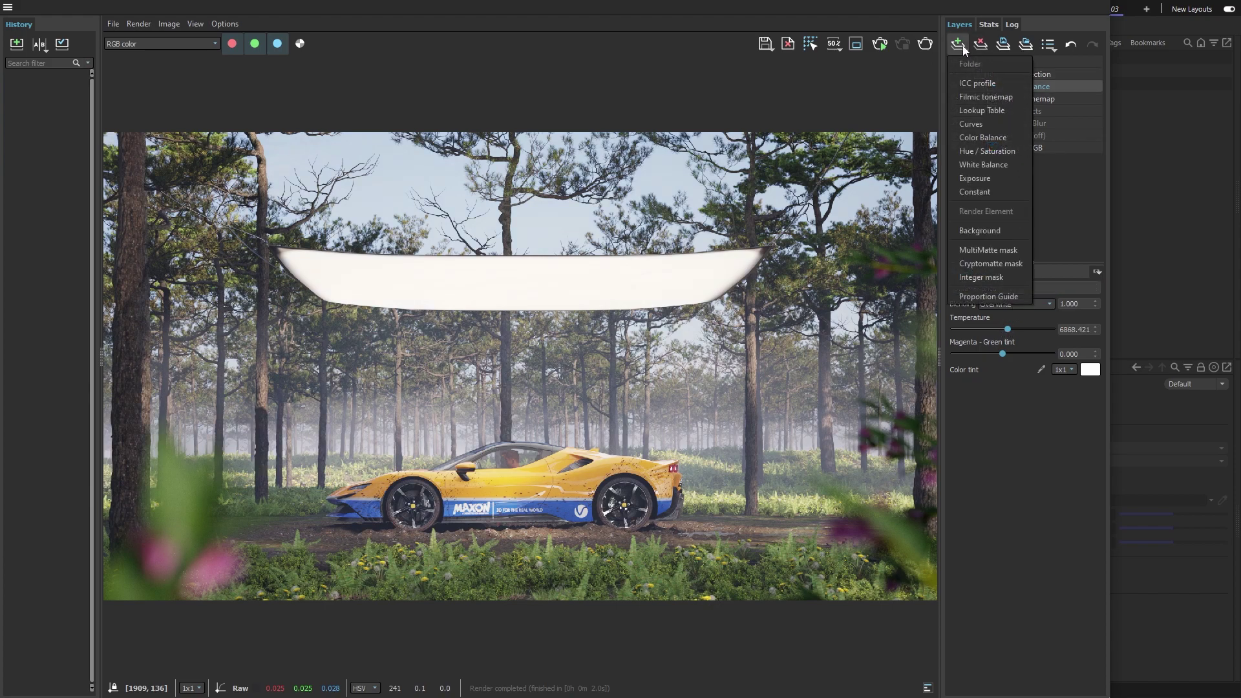
{"action": "left_click", "coordinate": [998, 137]}
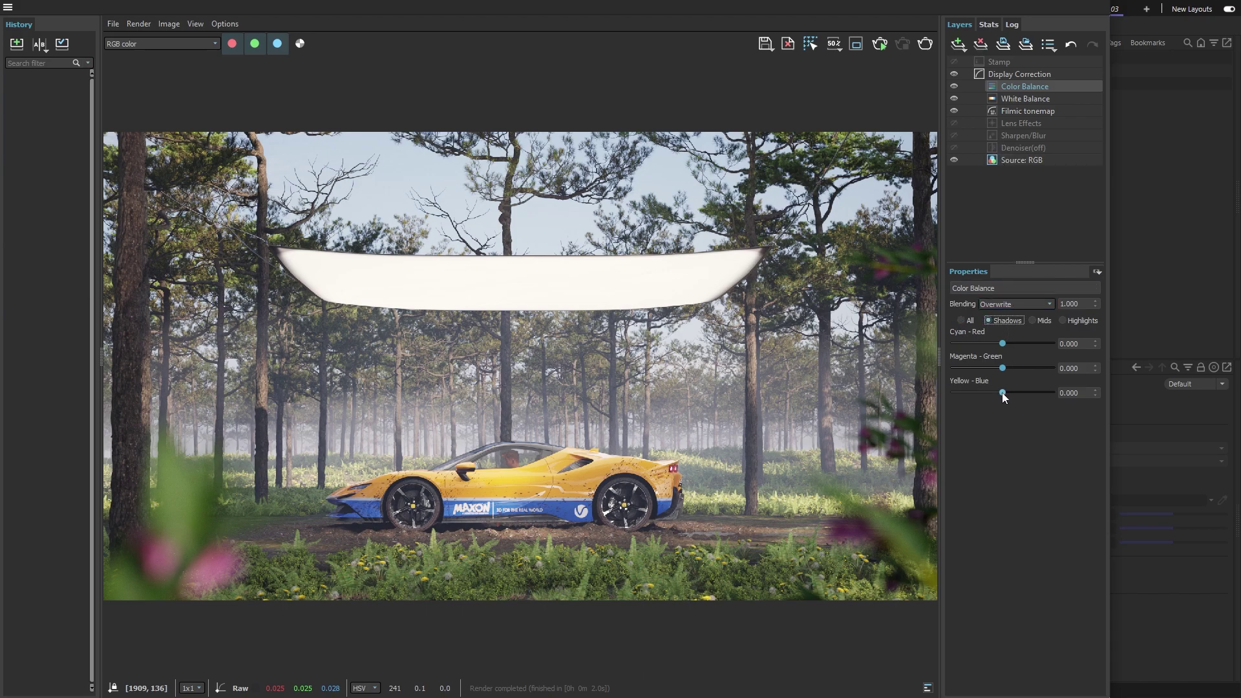
{"action": "left_click_drag", "start_coordinate": [1001, 393], "coordinate": [1004, 393]}
{"action": "left_click", "coordinate": [1033, 321]}
{"action": "mouse_move", "coordinate": [1005, 392]}
{"action": "left_mouse_down"}
{"action": "mouse_move", "coordinate": [1017, 390]}
{"action": "mouse_move", "coordinate": [1002, 393]}
{"action": "left_mouse_up"}
{"action": "left_click", "coordinate": [1063, 321]}
{"action": "mouse_move", "coordinate": [1009, 391]}
{"action": "left_mouse_down"}
{"action": "mouse_move", "coordinate": [1022, 390]}
{"action": "mouse_move", "coordinate": [998, 389]}
{"action": "left_mouse_up"}
{"action": "left_click", "coordinate": [961, 46]}
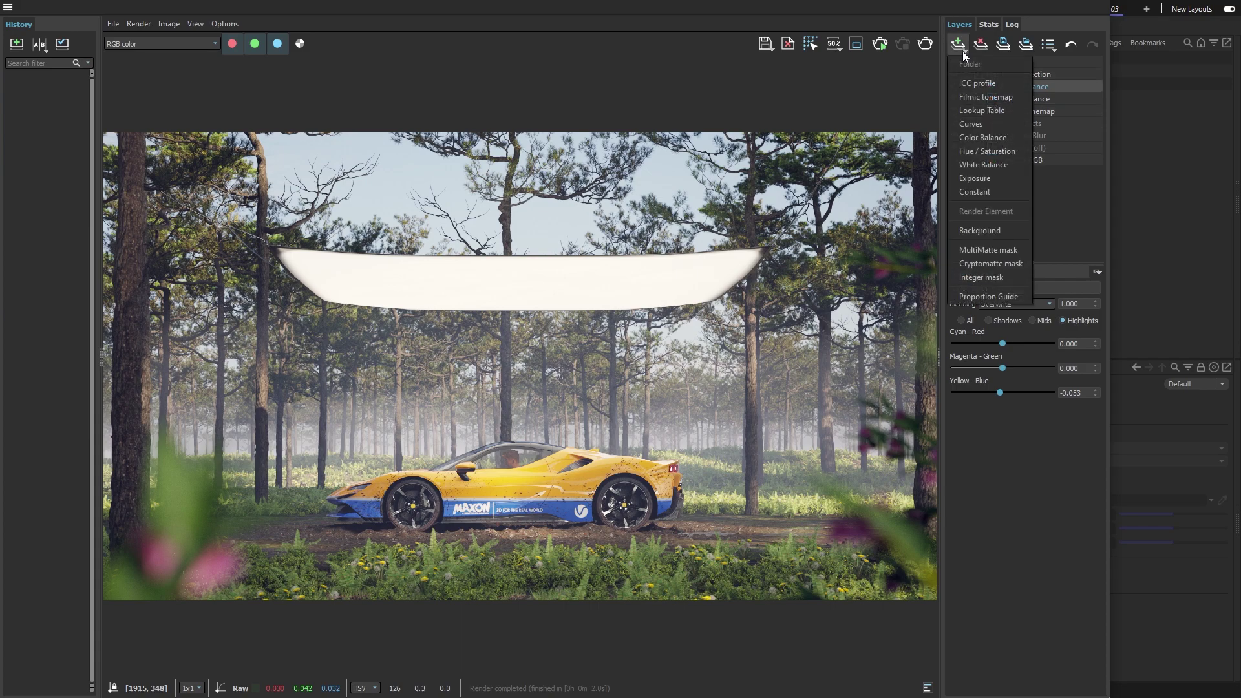
Add an Exposure layer with exposure 0.5 and contrast 0.1.
{"action": "left_click", "coordinate": [999, 179]}
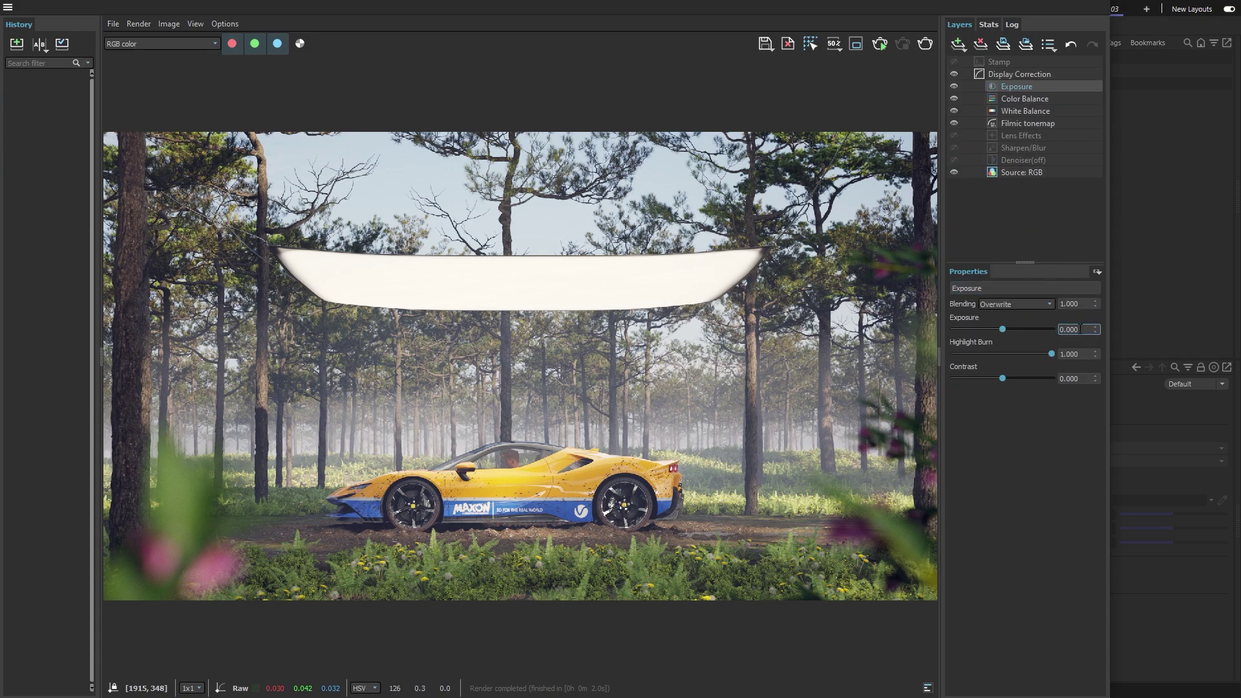
{"action": "left_click_drag", "start_coordinate": [1080, 329], "coordinate": [1040, 334]}
{"action": "key", "text": "Return"}
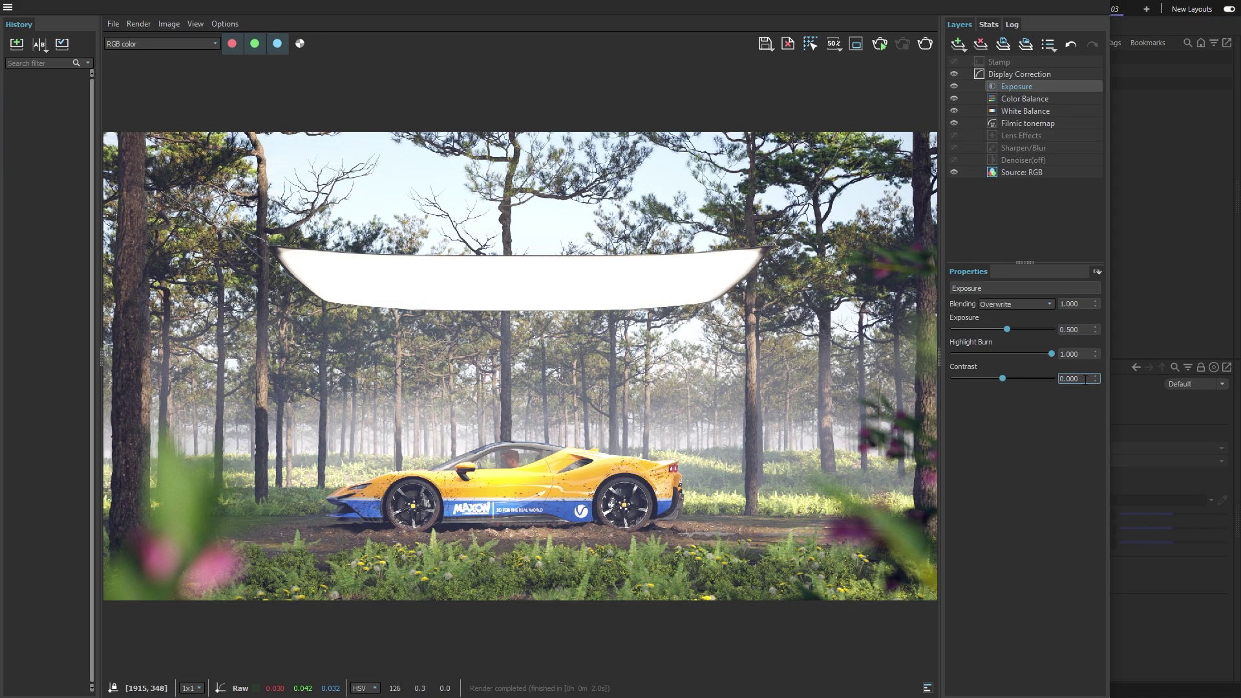
{"action": "left_click_drag", "start_coordinate": [1085, 379], "coordinate": [1057, 382]}
{"action": "type", "text": "0.1"}
{"action": "key", "text": "Return"}
Mask the Exposure layer with a Cryptomatte.Mtl mask containing the Ground material.
{"action": "left_click", "coordinate": [960, 44]}
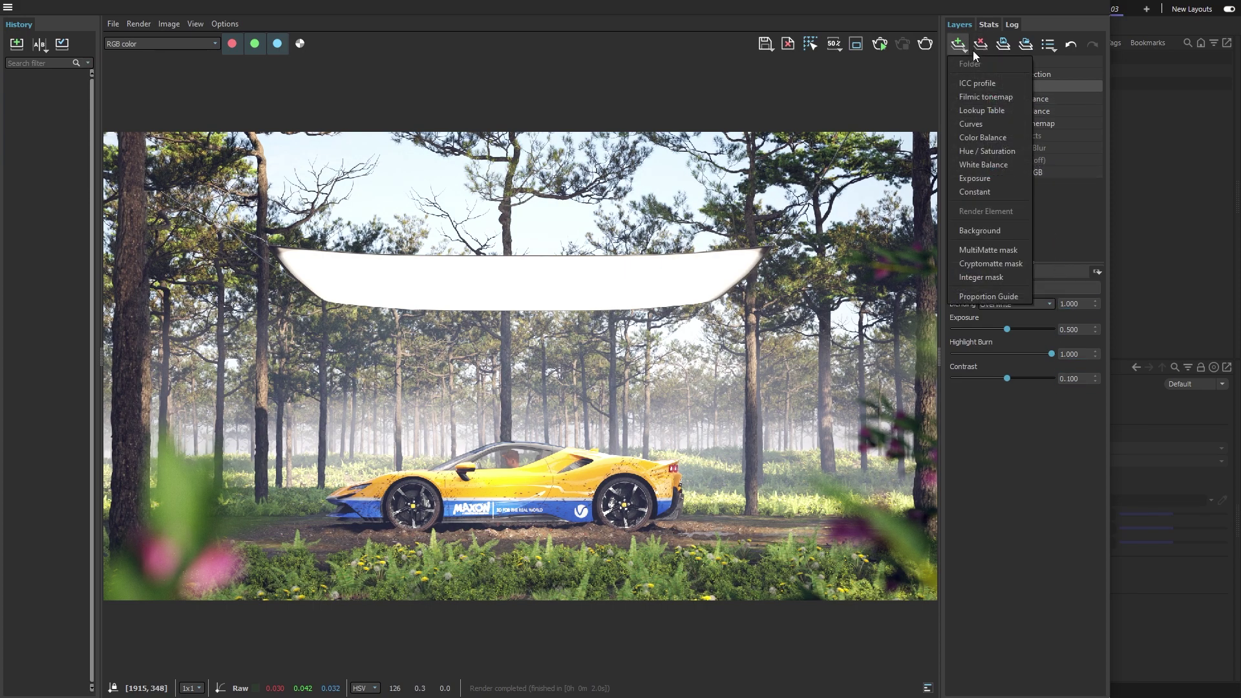
{"action": "left_click", "coordinate": [984, 264]}
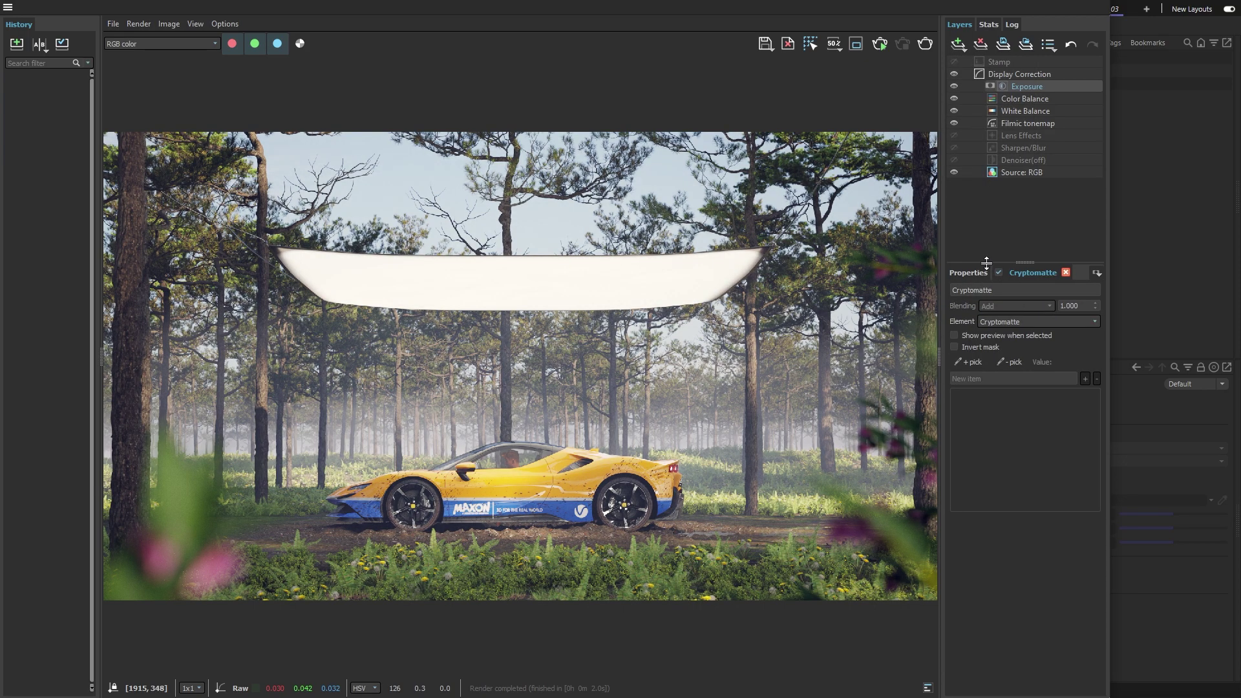
{"action": "left_click", "coordinate": [1018, 322]}
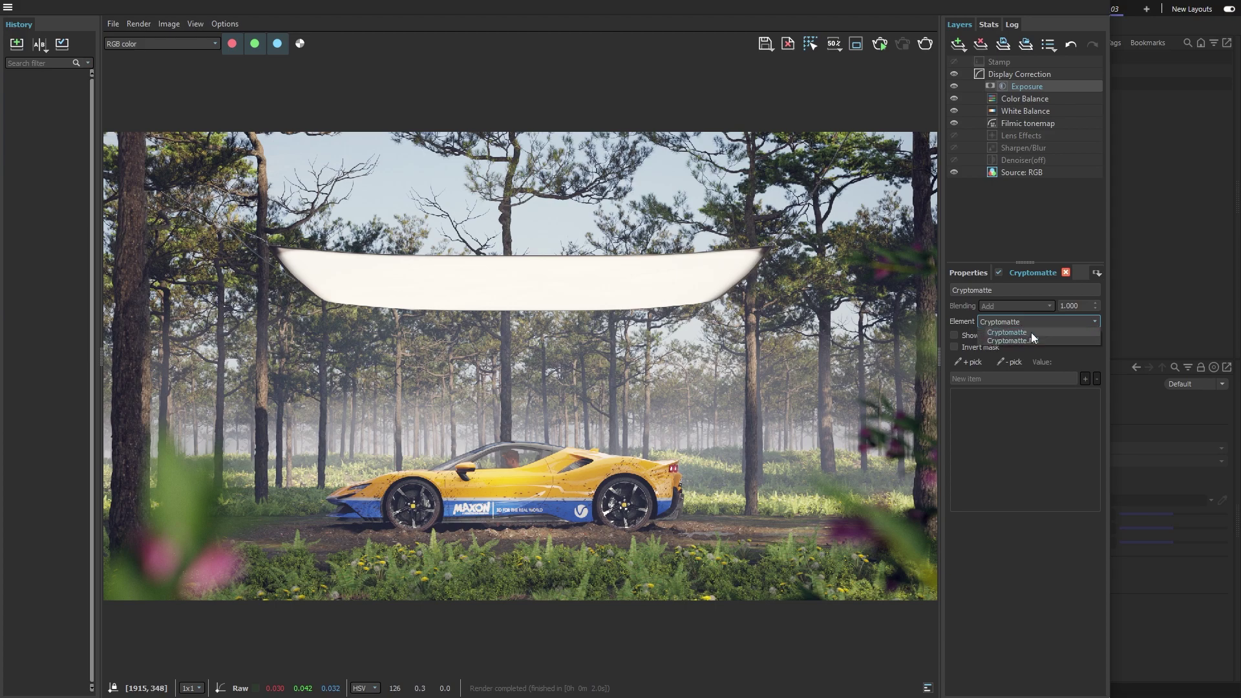
{"action": "left_click", "coordinate": [1038, 340]}
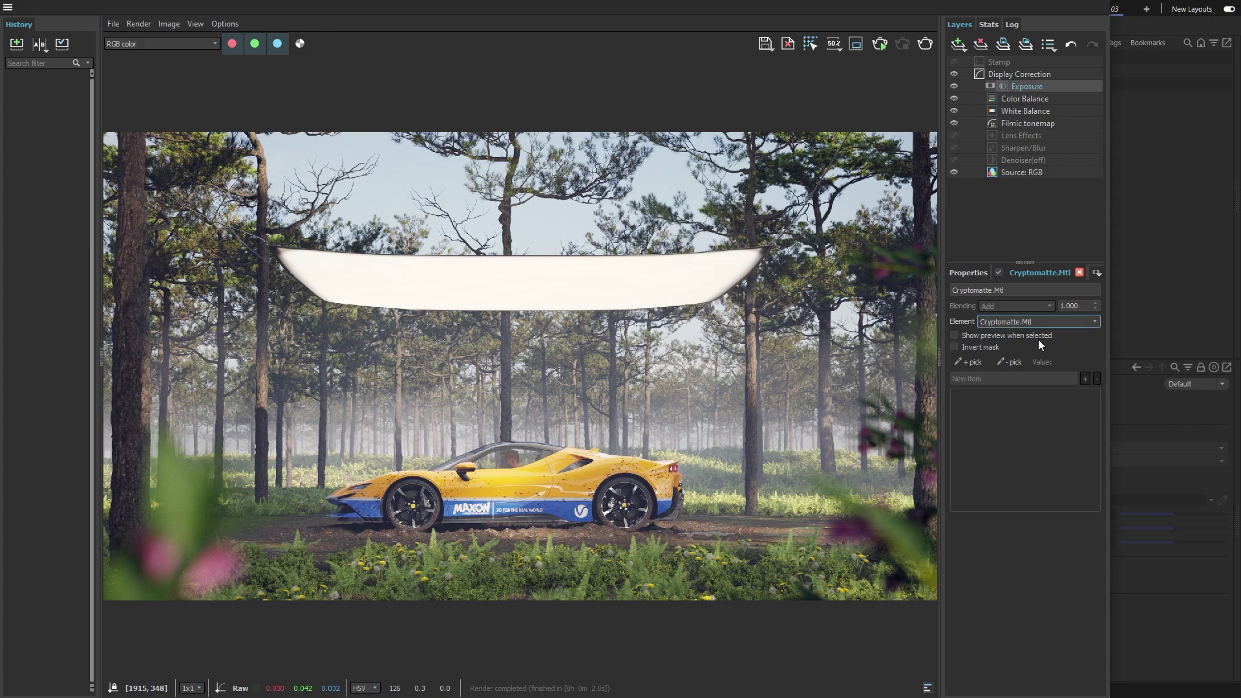
{"action": "left_click", "coordinate": [972, 362]}
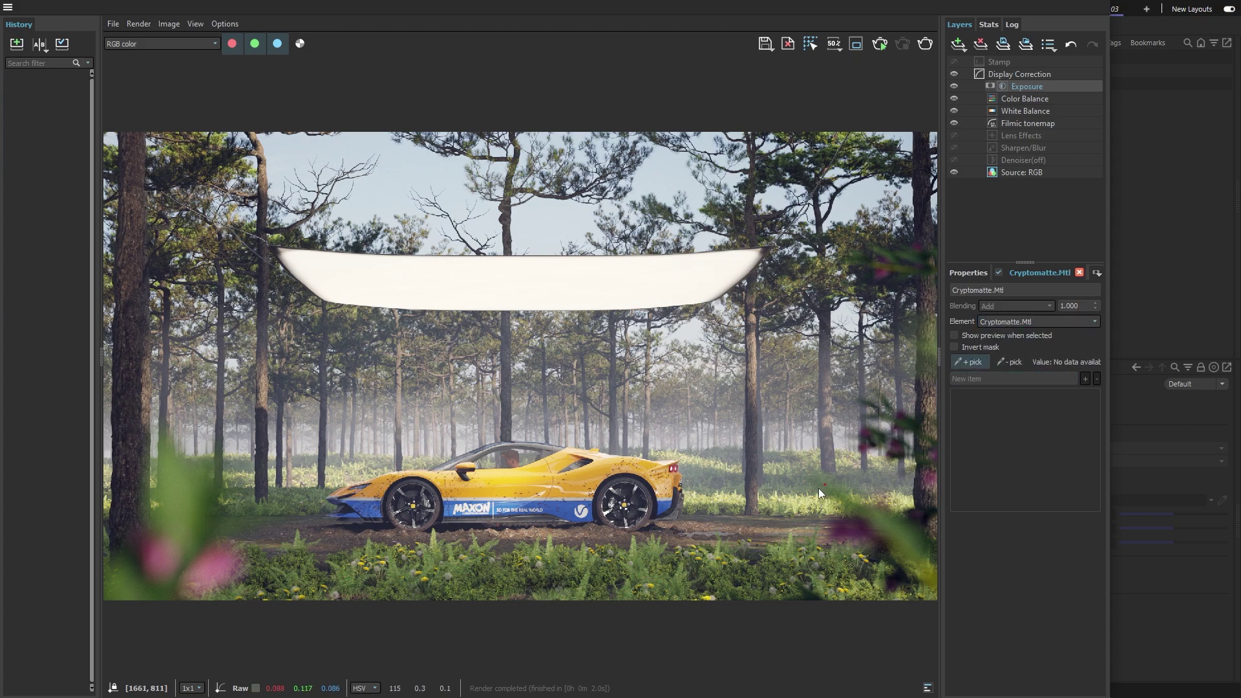
{"action": "left_click", "coordinate": [763, 524]}
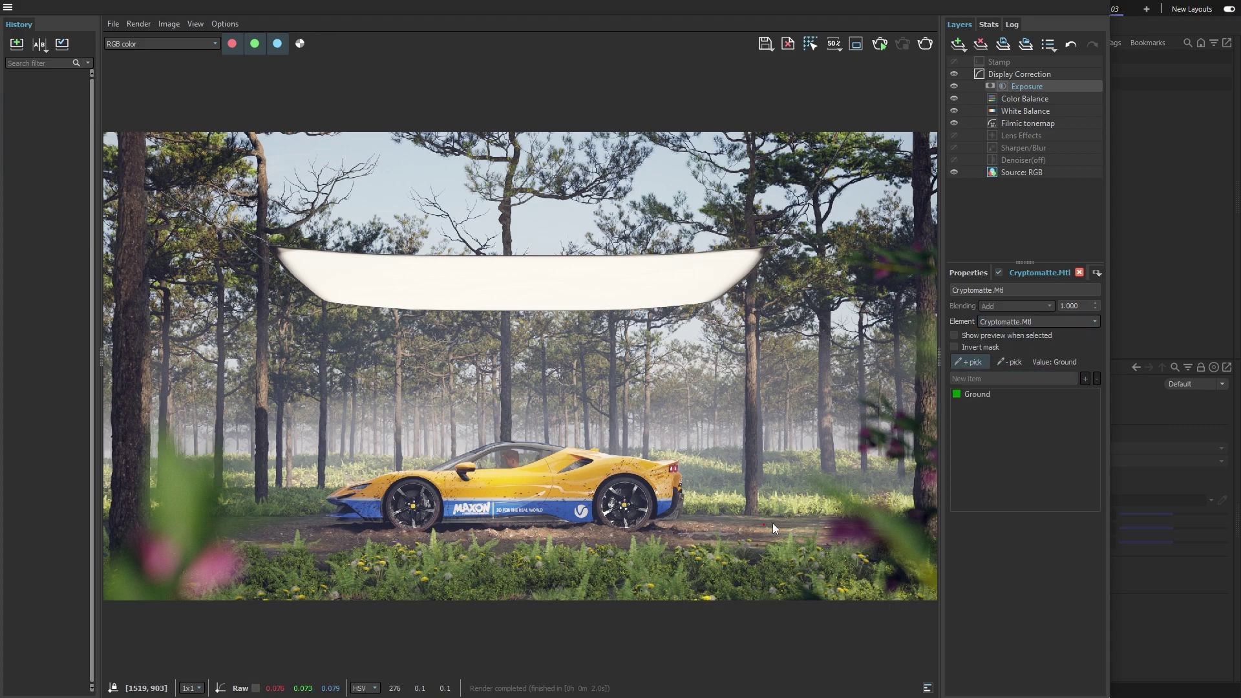
{"action": "left_click", "coordinate": [967, 364]}
Preview the mask, briefly inverted, then toggle a layer's visibility to compare.
{"action": "left_click", "coordinate": [979, 335]}
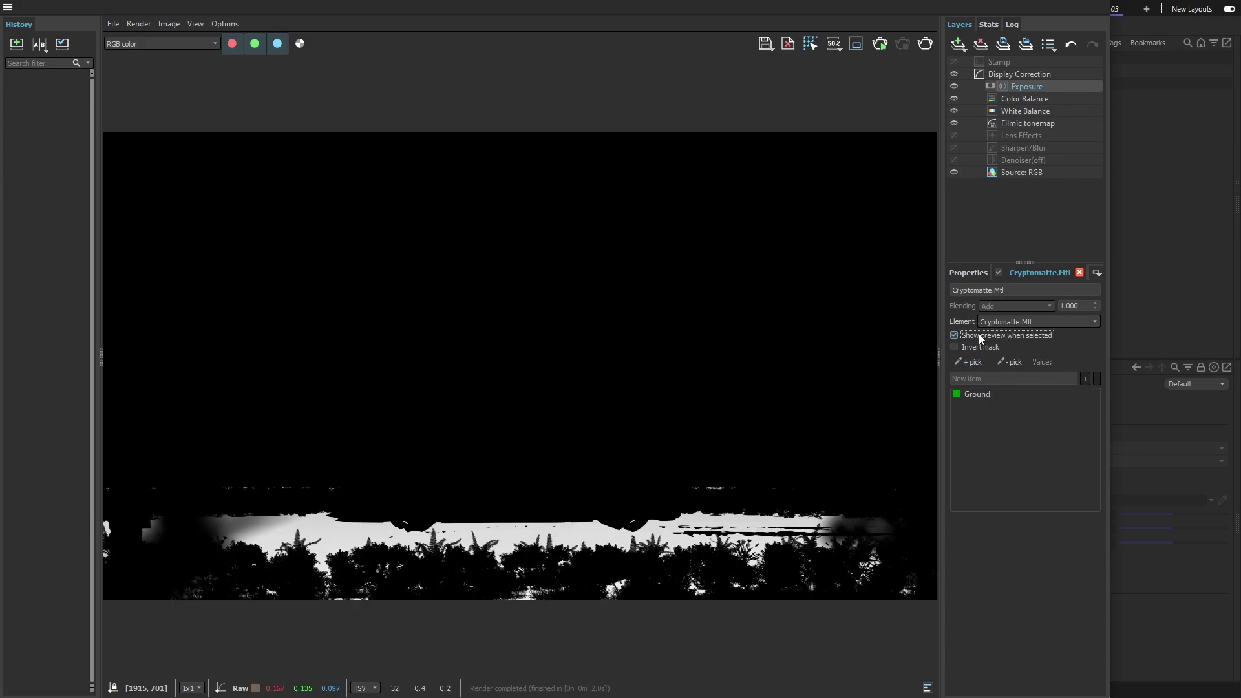
{"action": "left_click", "coordinate": [980, 347]}
{"action": "left_click", "coordinate": [979, 347]}
{"action": "left_click", "coordinate": [988, 334]}
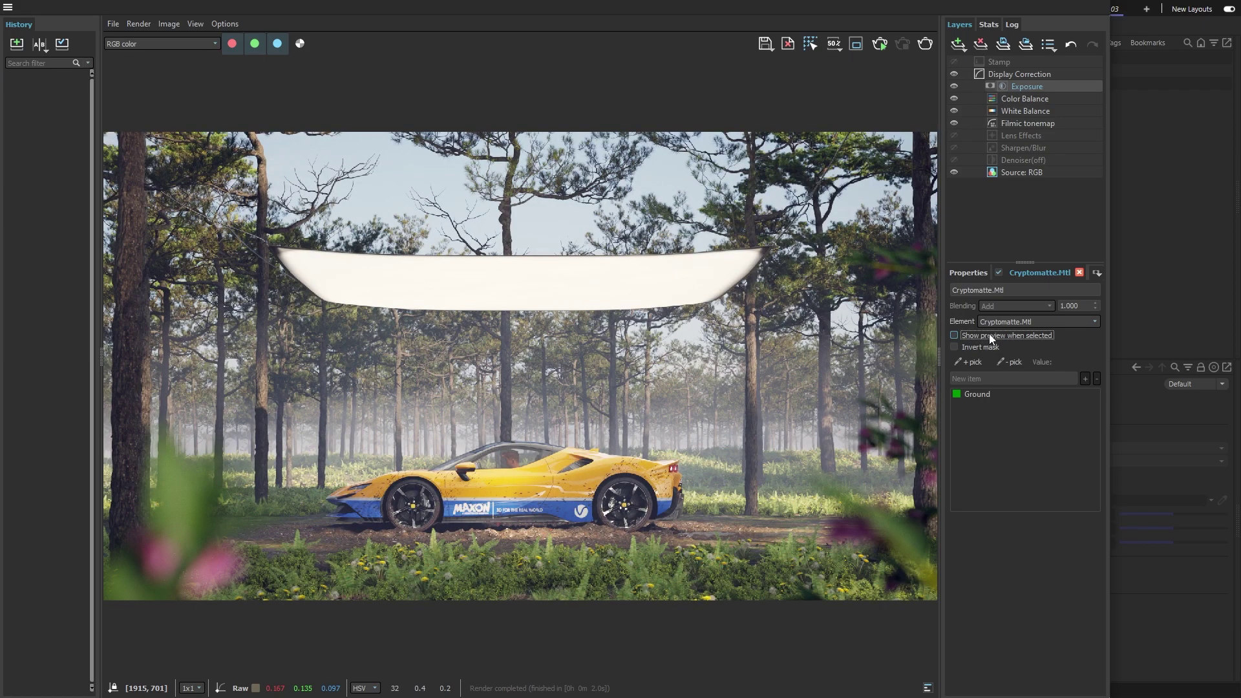
{"action": "left_click", "coordinate": [954, 86]}
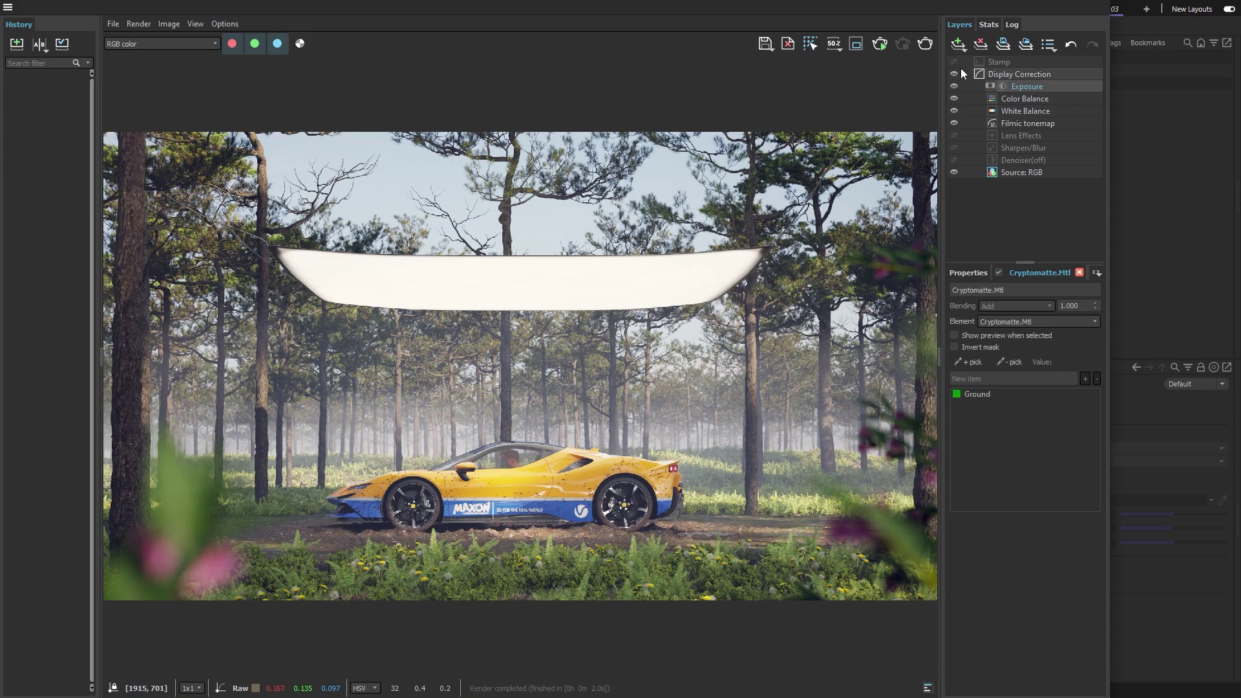
Add a Curves correction layer and bend the master curve with a new point.
{"action": "left_click", "coordinate": [959, 44]}
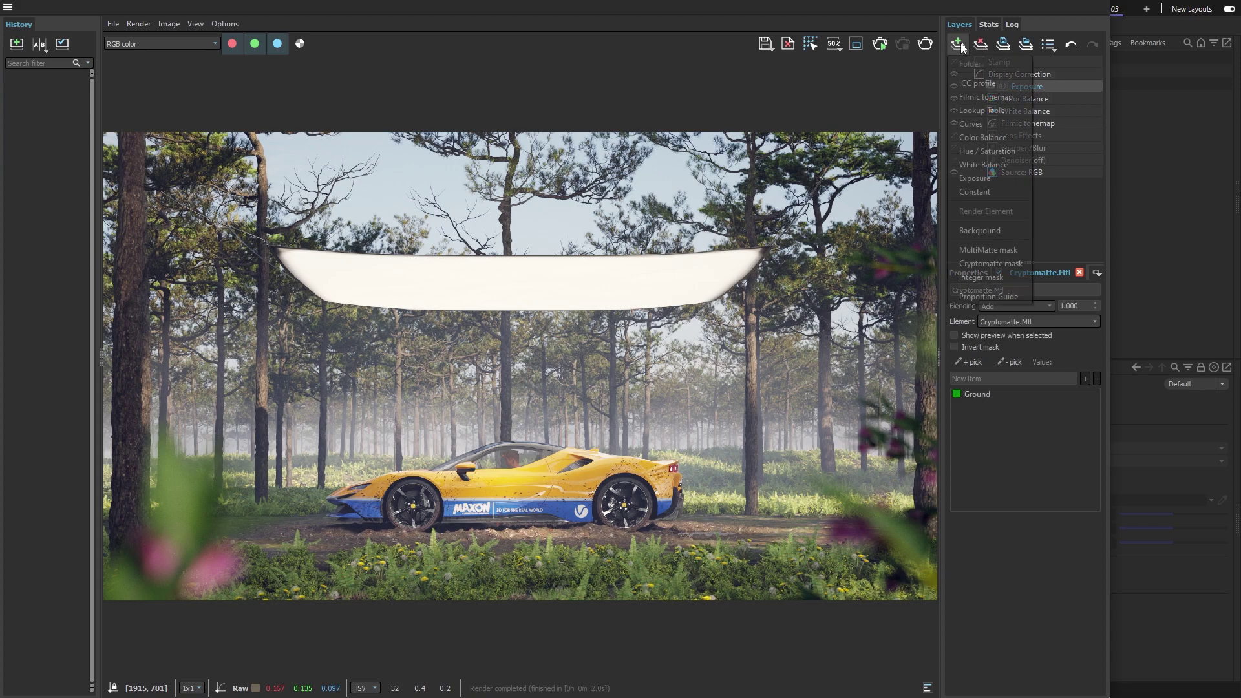
{"action": "left_click", "coordinate": [994, 123]}
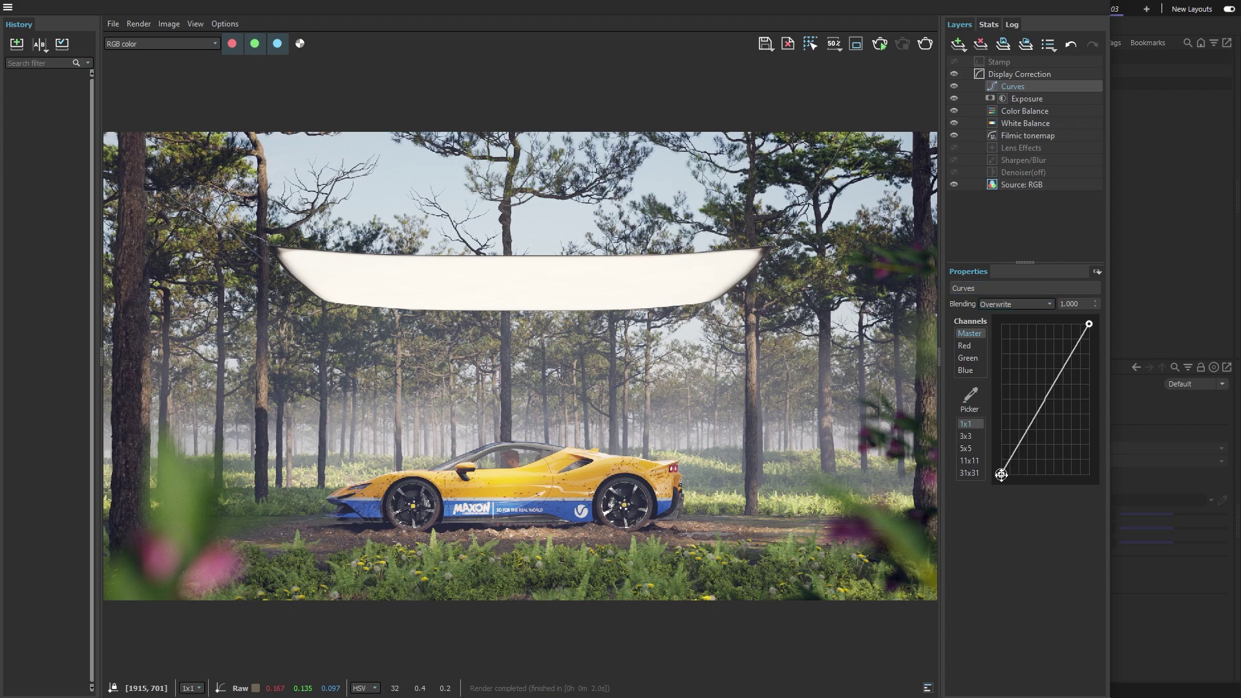
{"action": "left_click_drag", "start_coordinate": [1021, 447], "coordinate": [1061, 357]}
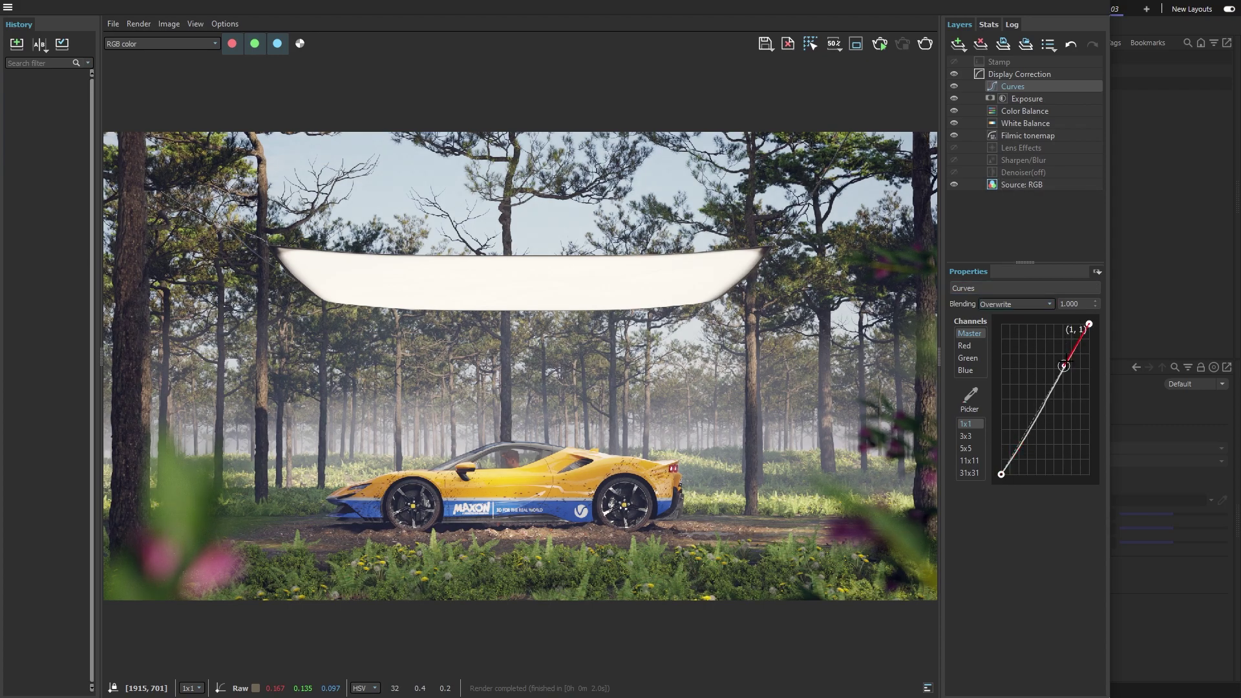
Mask Curves with Cryptomatte picking Scots Pine 003, Slash Pine 002, Slash Pine 003, Chaos Scatter.2.
{"action": "left_click", "coordinate": [1097, 272]}
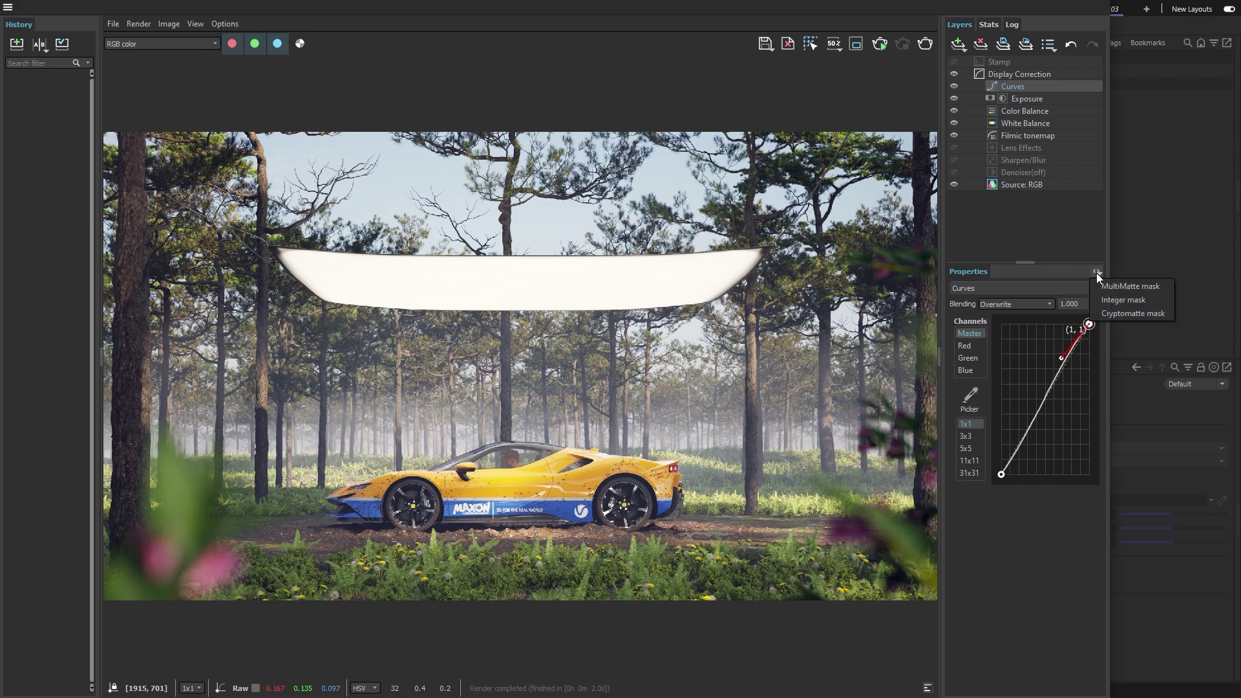
{"action": "left_click", "coordinate": [1113, 313]}
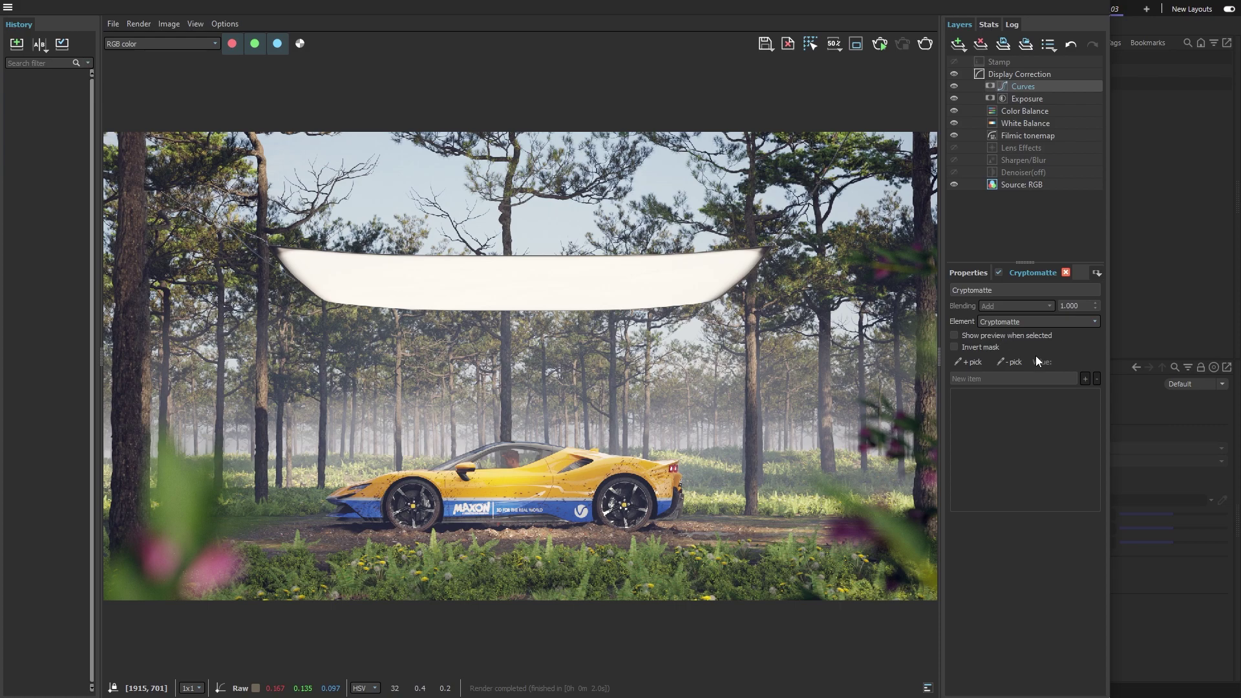
{"action": "left_click", "coordinate": [976, 361]}
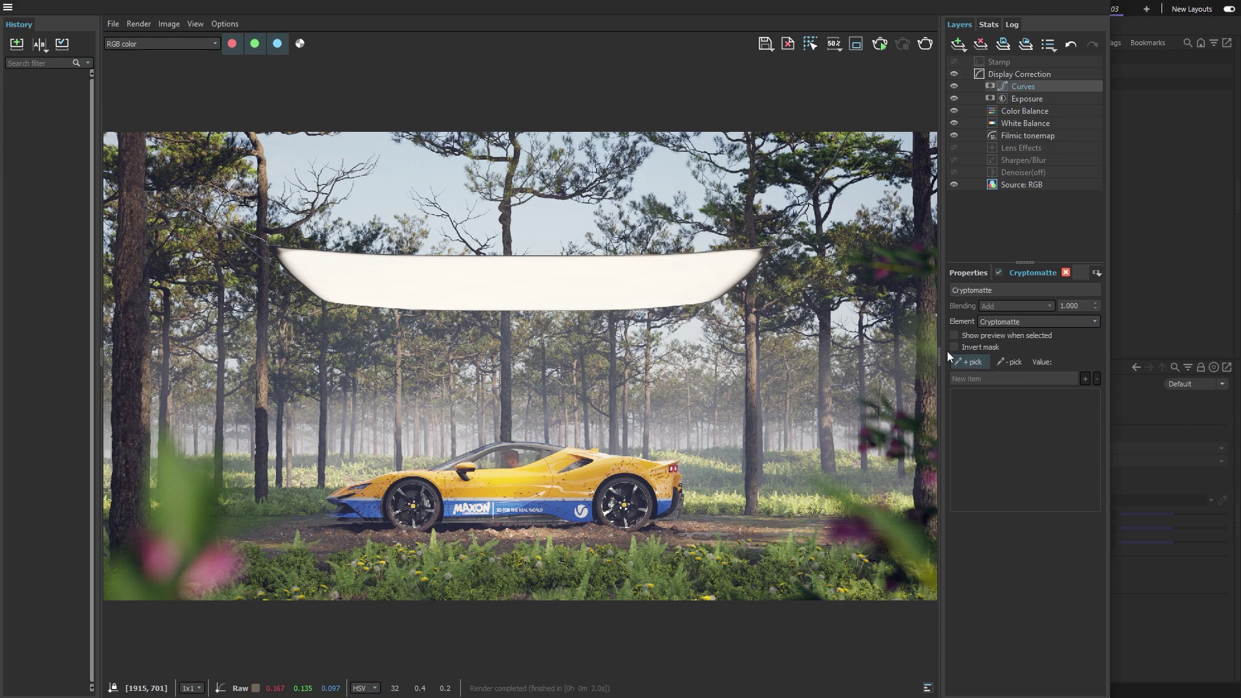
{"action": "left_click", "coordinate": [929, 306]}
{"action": "left_click", "coordinate": [822, 348]}
{"action": "left_click", "coordinate": [762, 368]}
{"action": "left_click", "coordinate": [610, 391]}
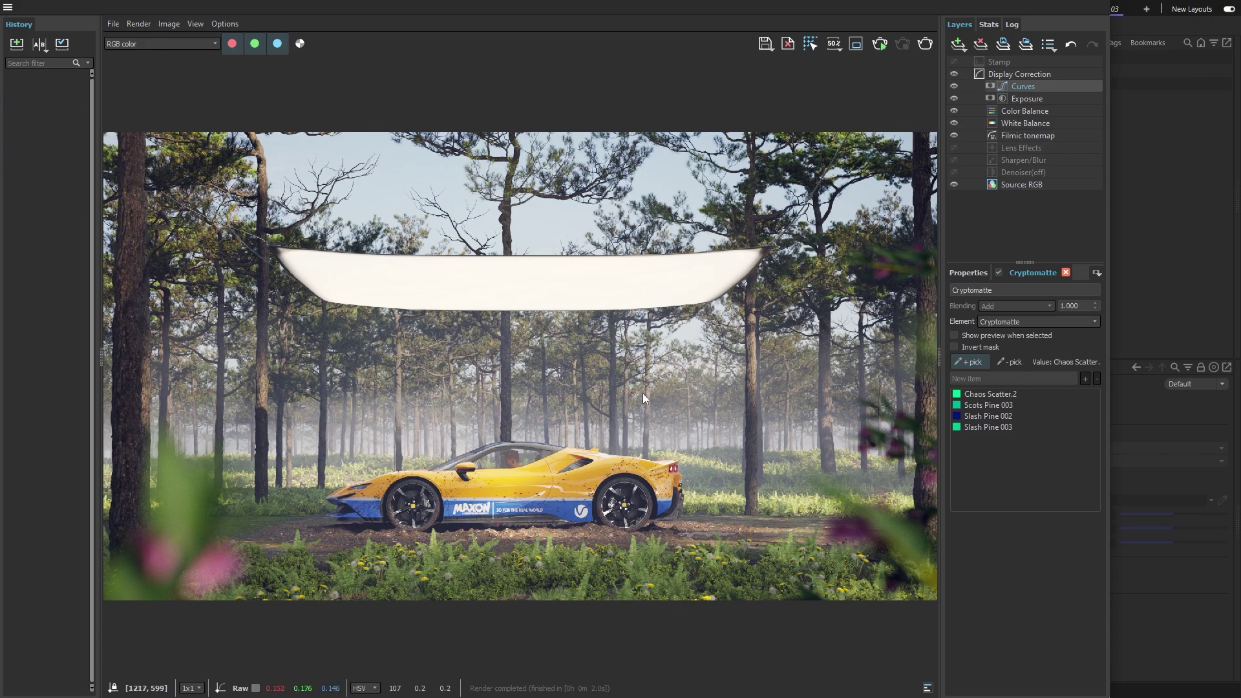
{"action": "left_click", "coordinate": [966, 362]}
Briefly preview the mask and toggle the Curves layer off and on to compare.
{"action": "left_click", "coordinate": [970, 334]}
{"action": "left_click", "coordinate": [971, 334]}
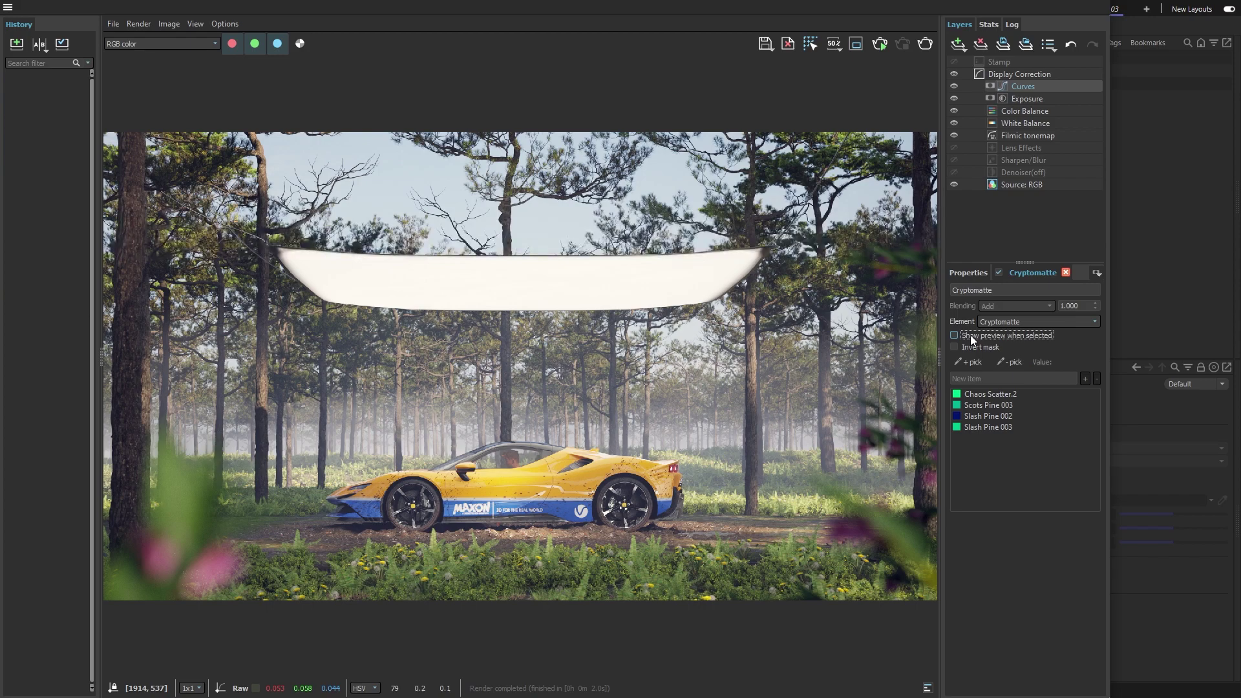
{"action": "left_click", "coordinate": [955, 86]}
{"action": "left_click", "coordinate": [954, 86]}
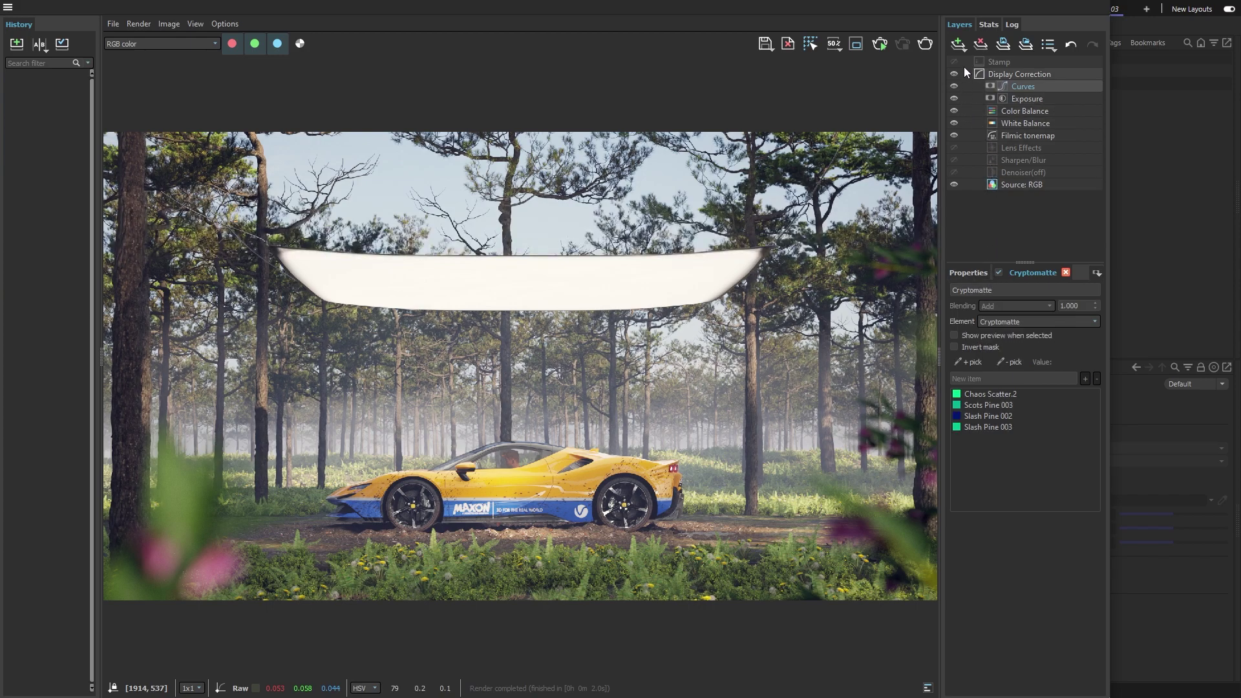
Add a Lookup Table layer loading Adanmq_Advantix_100.cube from the luts folder.
{"action": "left_click", "coordinate": [960, 45]}
{"action": "left_click", "coordinate": [981, 103]}
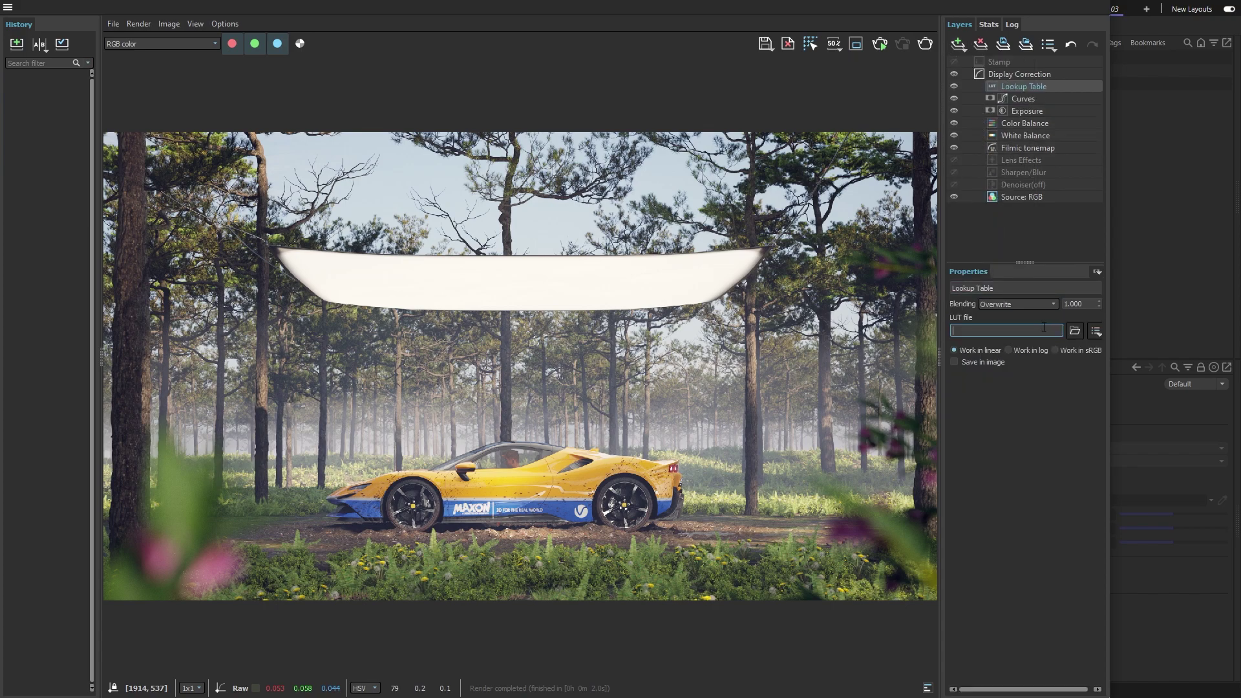
{"action": "left_click", "coordinate": [1075, 331]}
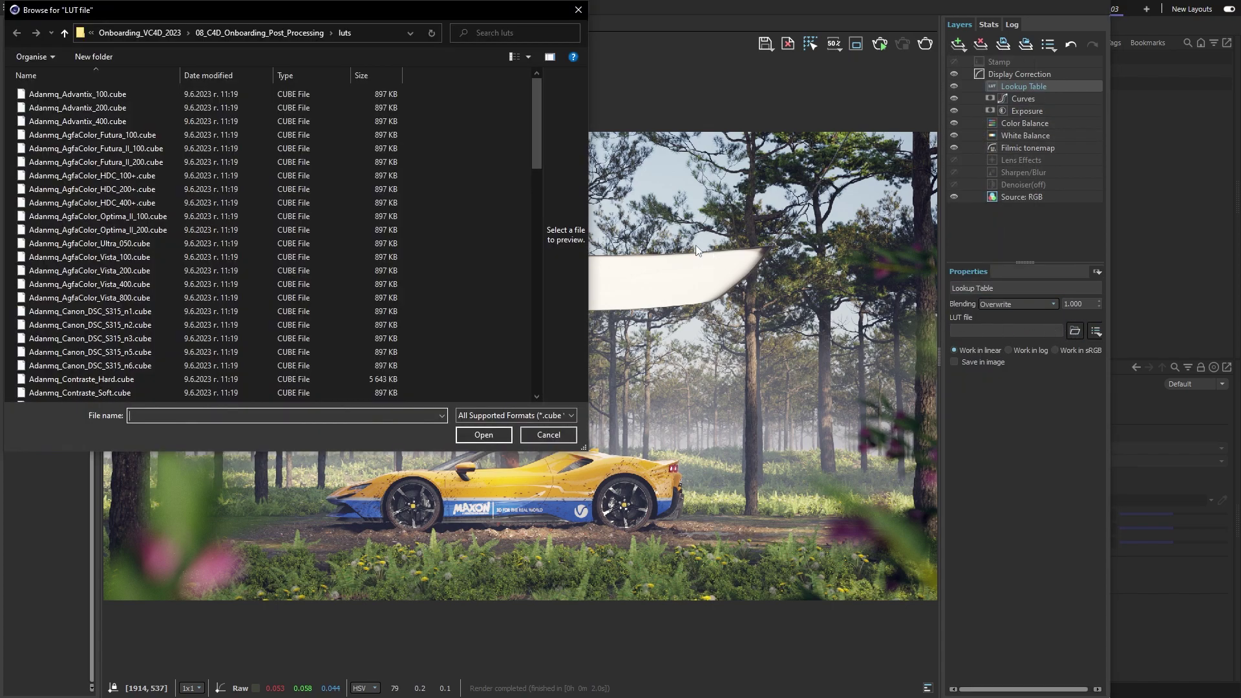
{"action": "double_click", "coordinate": [380, 95]}
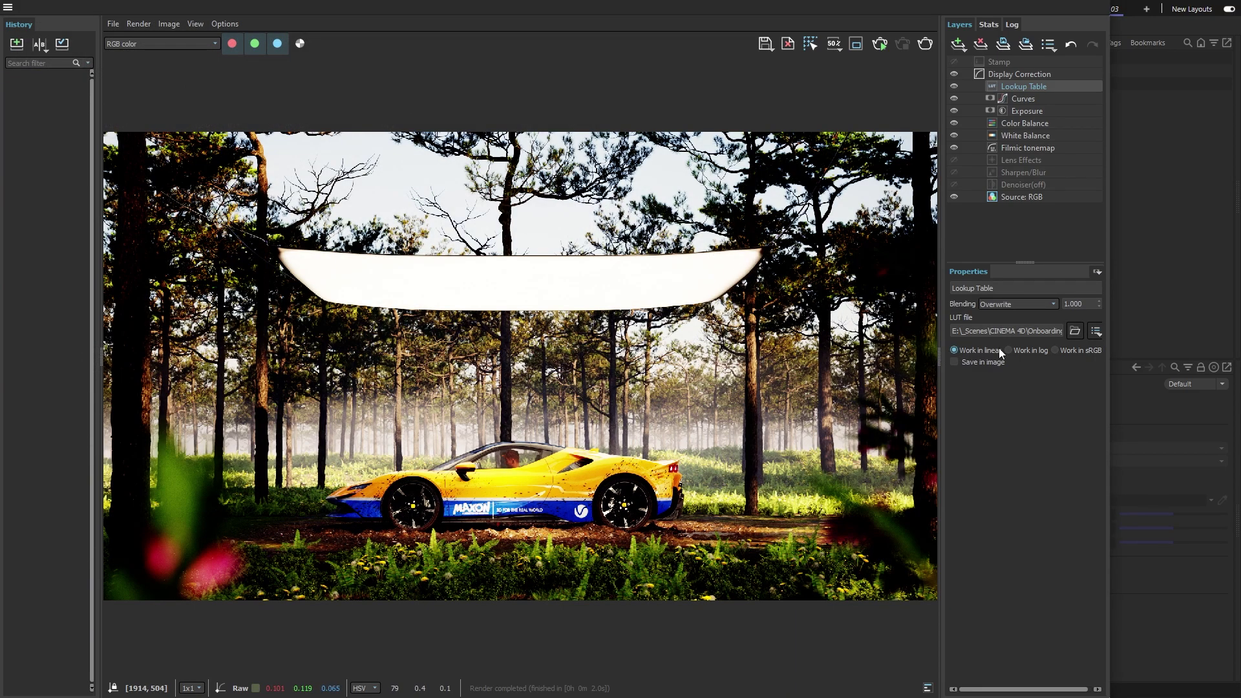
Switch to another recent film-stock LUT, keep Overwrite blending, and set amount to 0.375.
{"action": "left_click", "coordinate": [1094, 331]}
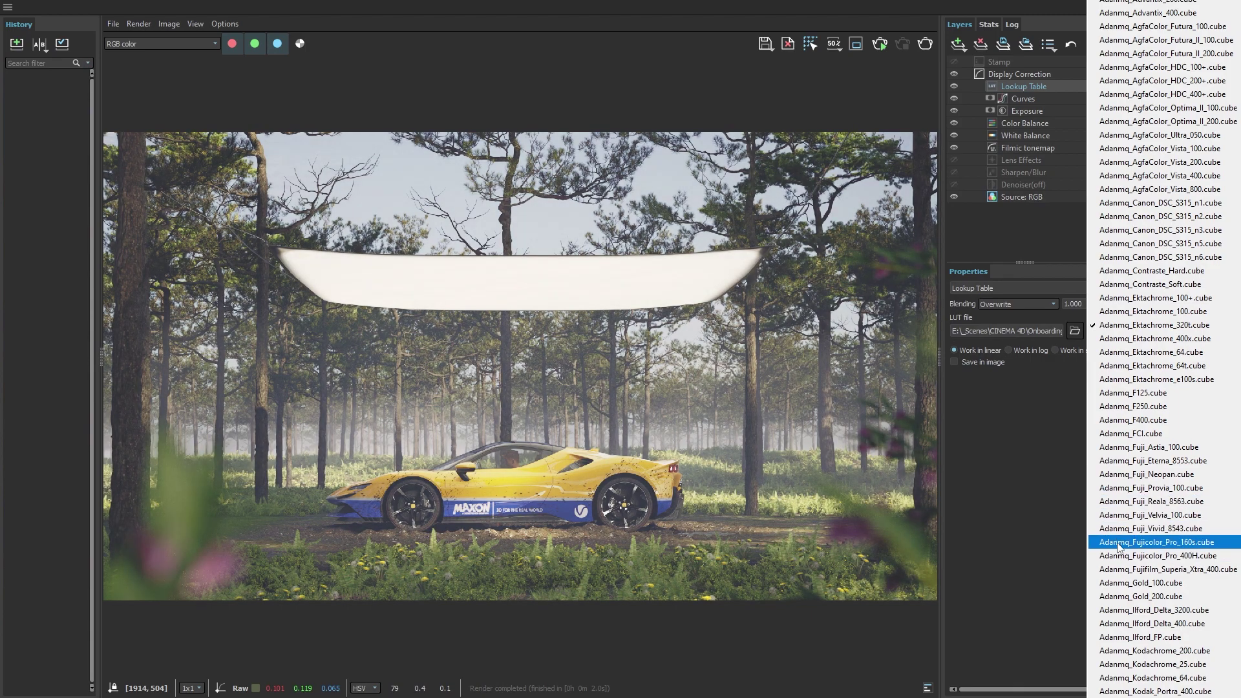
{"action": "left_click", "coordinate": [1119, 507]}
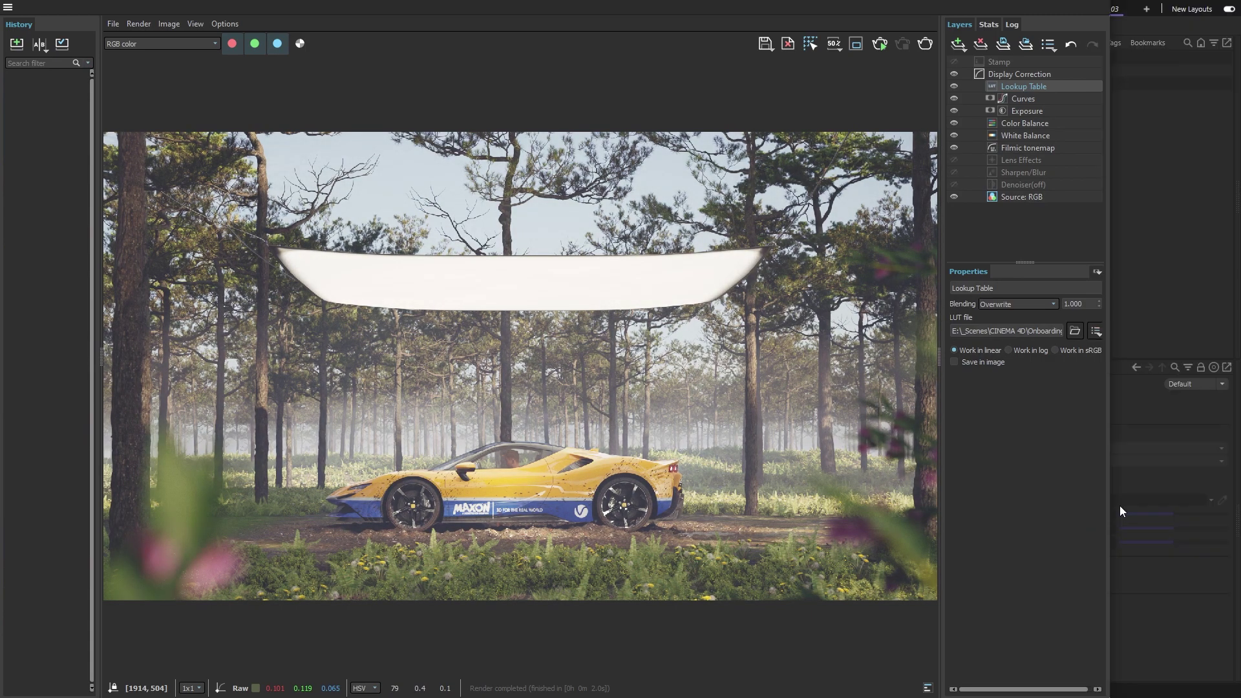
{"action": "left_click", "coordinate": [1054, 304]}
{"action": "left_click", "coordinate": [1056, 305]}
{"action": "left_click_drag", "start_coordinate": [1097, 305], "coordinate": [1103, 388]}
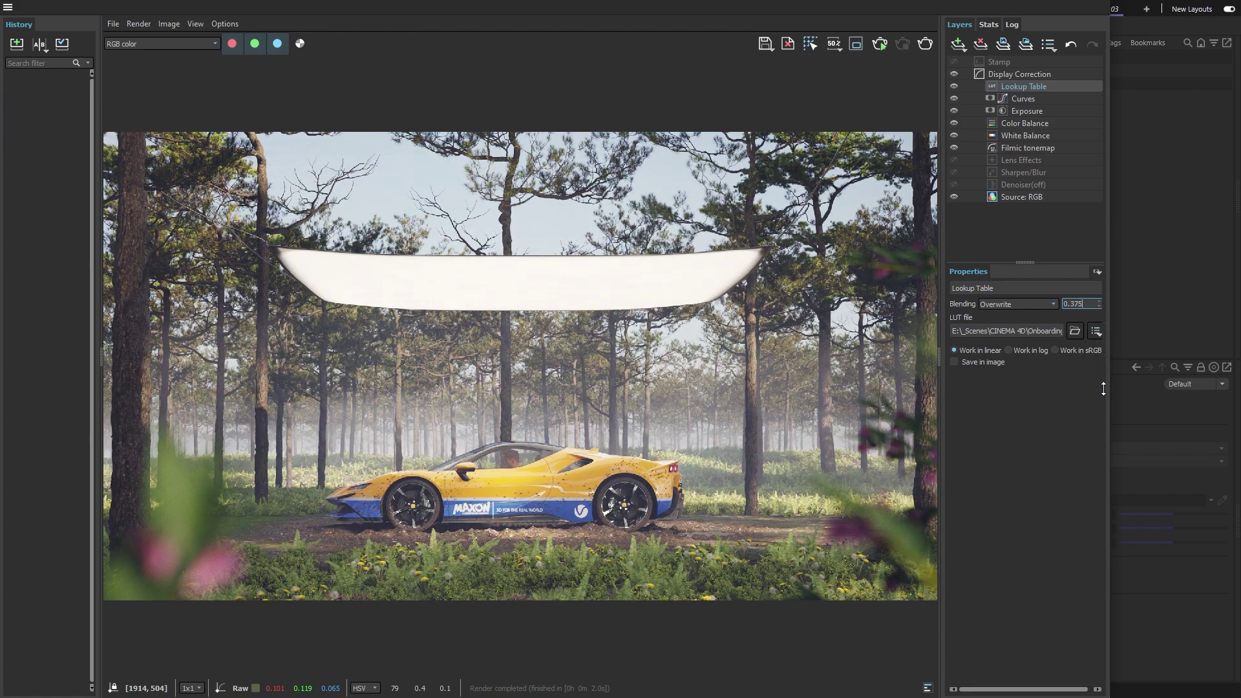
Enable Lens Effects for bloom and glare, then select the Source layer.
{"action": "left_click", "coordinate": [1017, 162]}
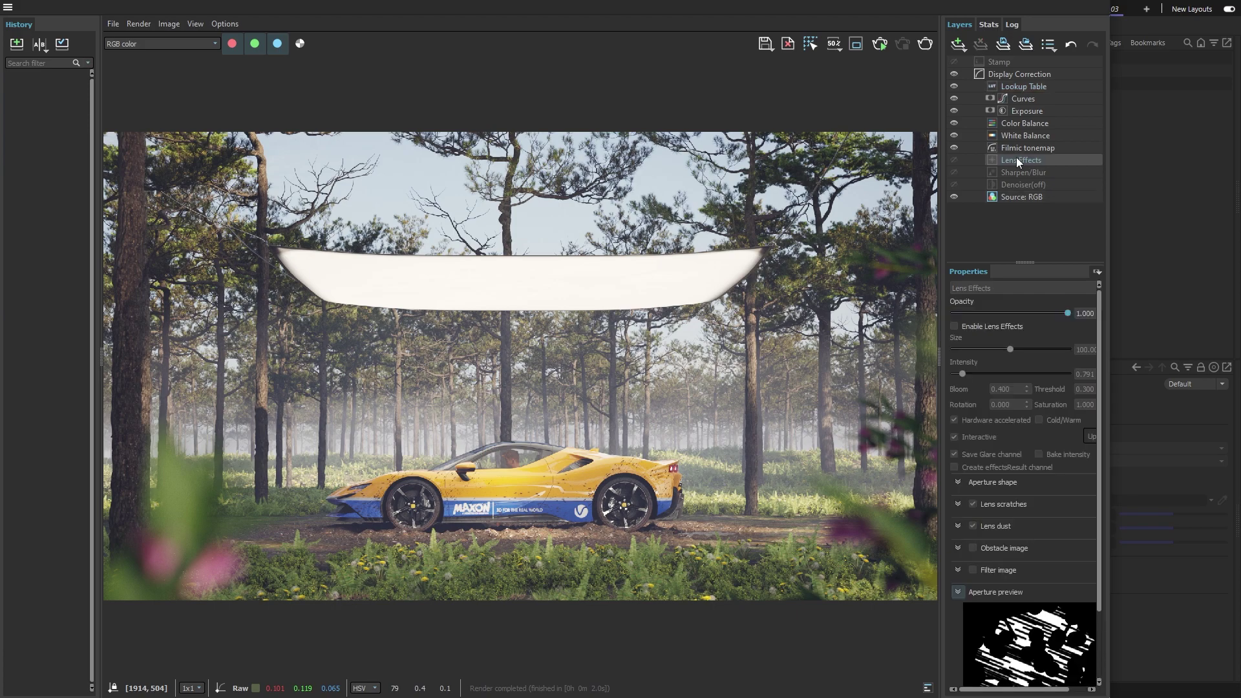
{"action": "left_click", "coordinate": [958, 326]}
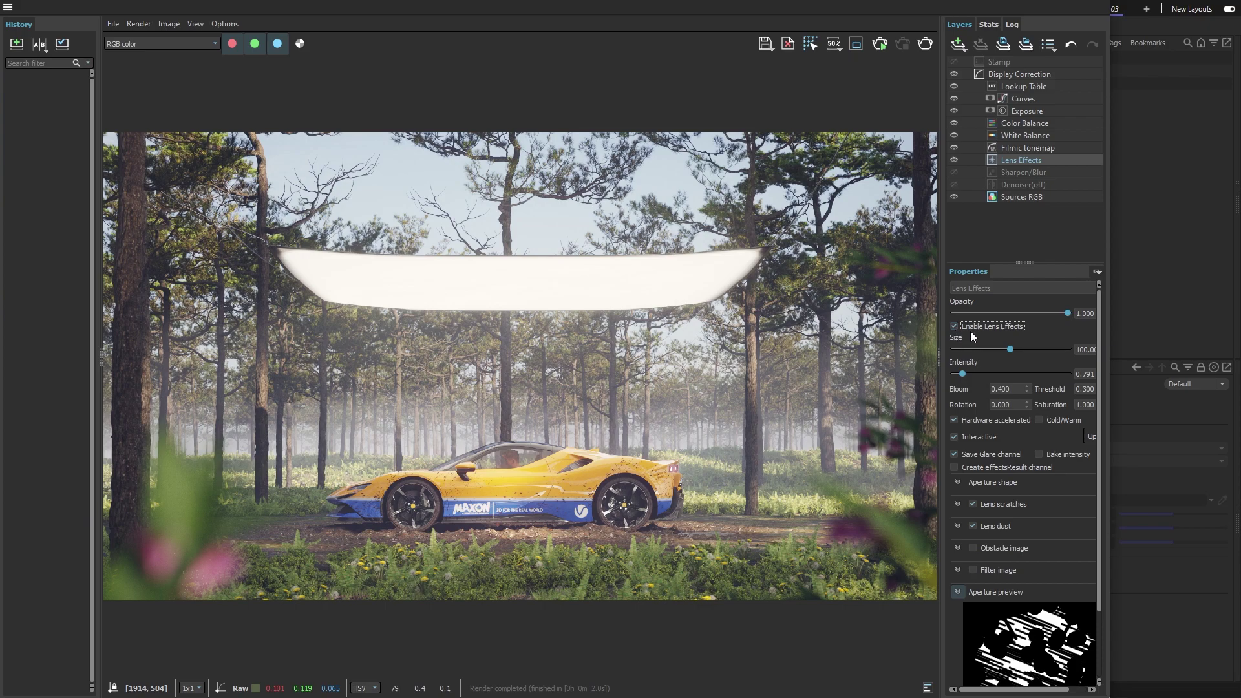
{"action": "left_click", "coordinate": [1005, 197]}
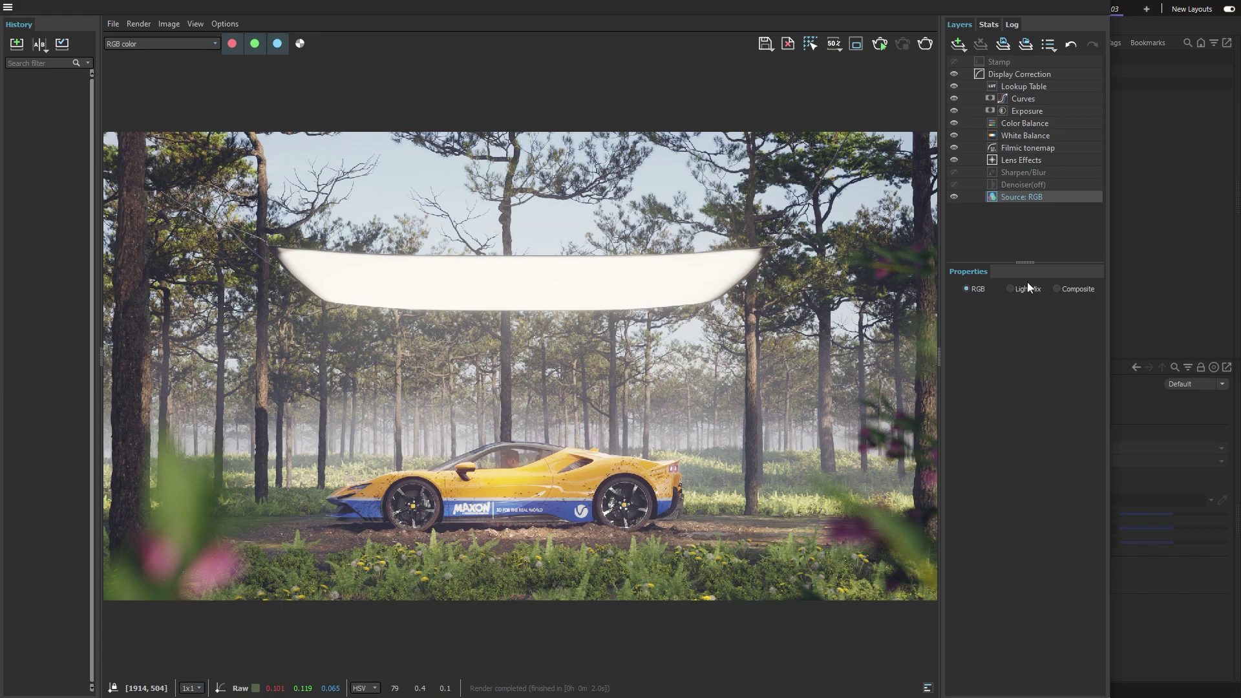
Show the LightMix source, test All and a Car-Stripe solo, then disable Overhead_Light and Tail lights.
{"action": "left_click", "coordinate": [1010, 290]}
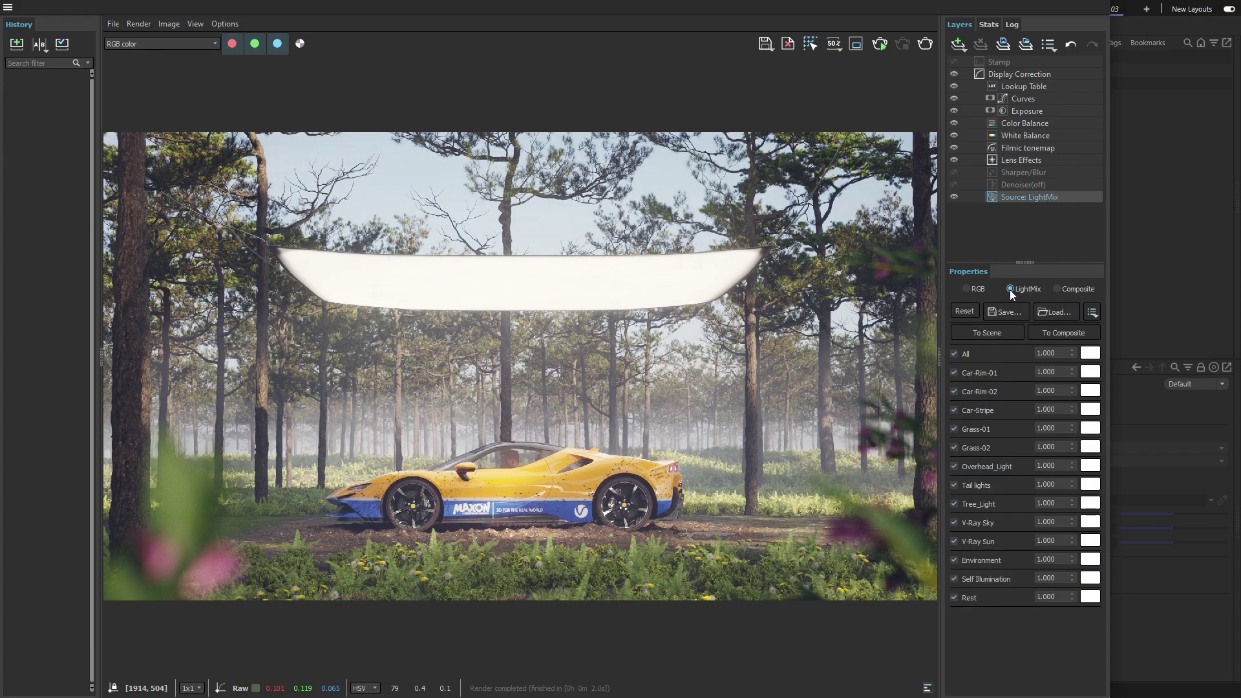
{"action": "left_click", "coordinate": [954, 355]}
{"action": "left_click", "coordinate": [954, 354]}
{"action": "left_click", "coordinate": [955, 409], "text": "ctrl"}
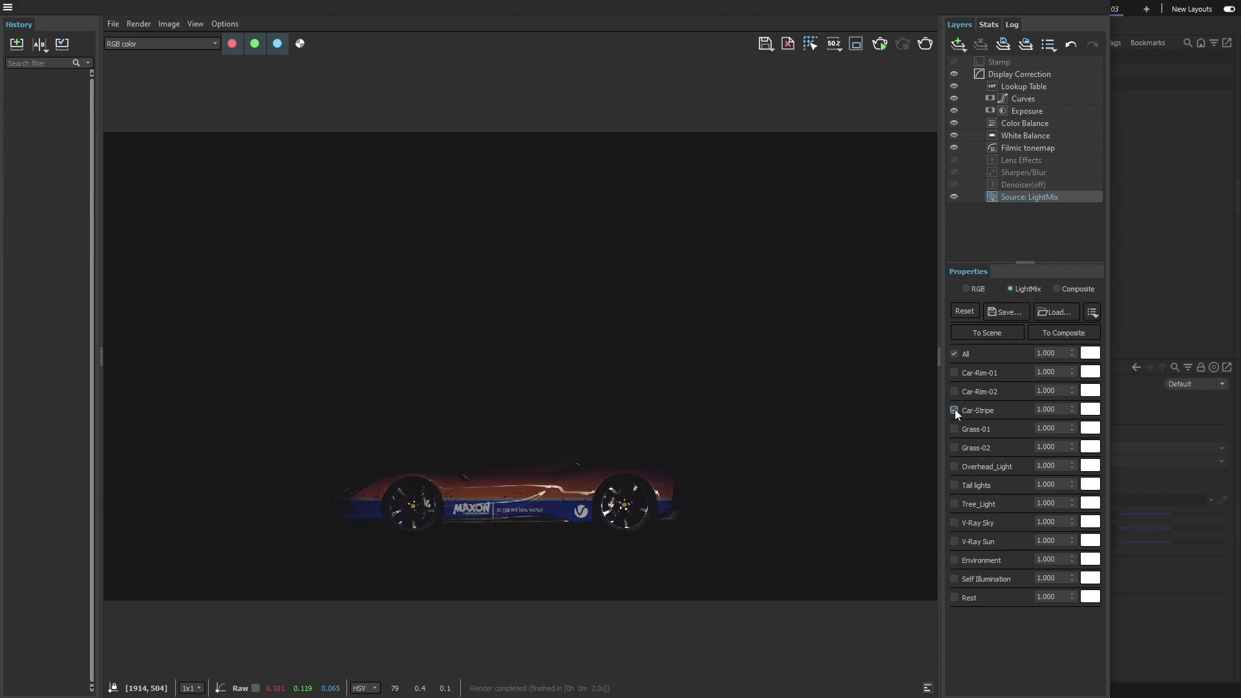
{"action": "left_click", "coordinate": [955, 409], "text": "ctrl"}
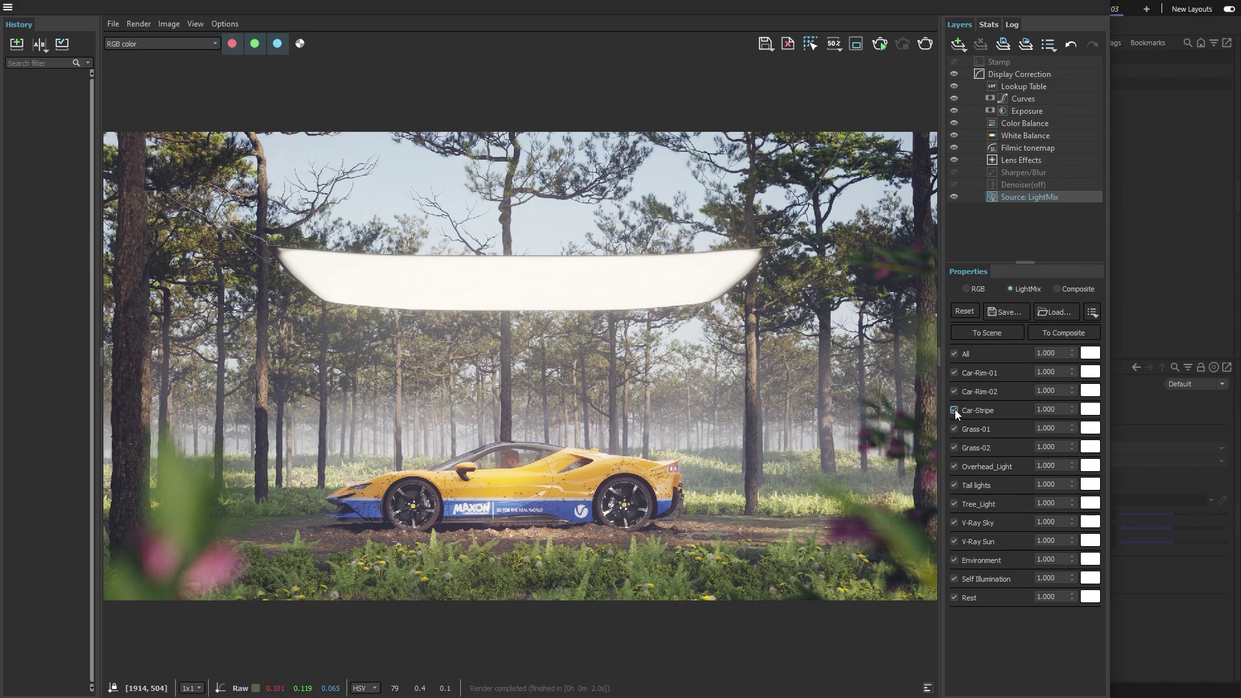
{"action": "left_click", "coordinate": [955, 466]}
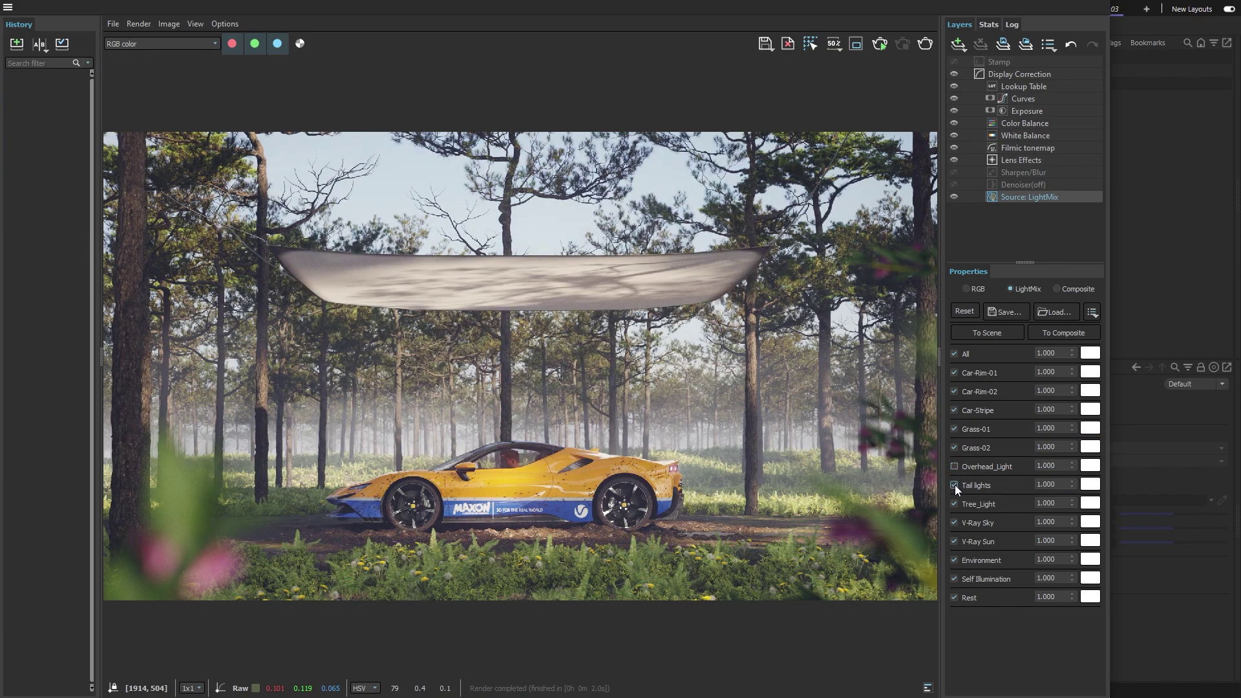
{"action": "left_click", "coordinate": [955, 485]}
Tint the V-Ray Sun light a warm peach of about 4656 K.
{"action": "left_click", "coordinate": [1092, 542]}
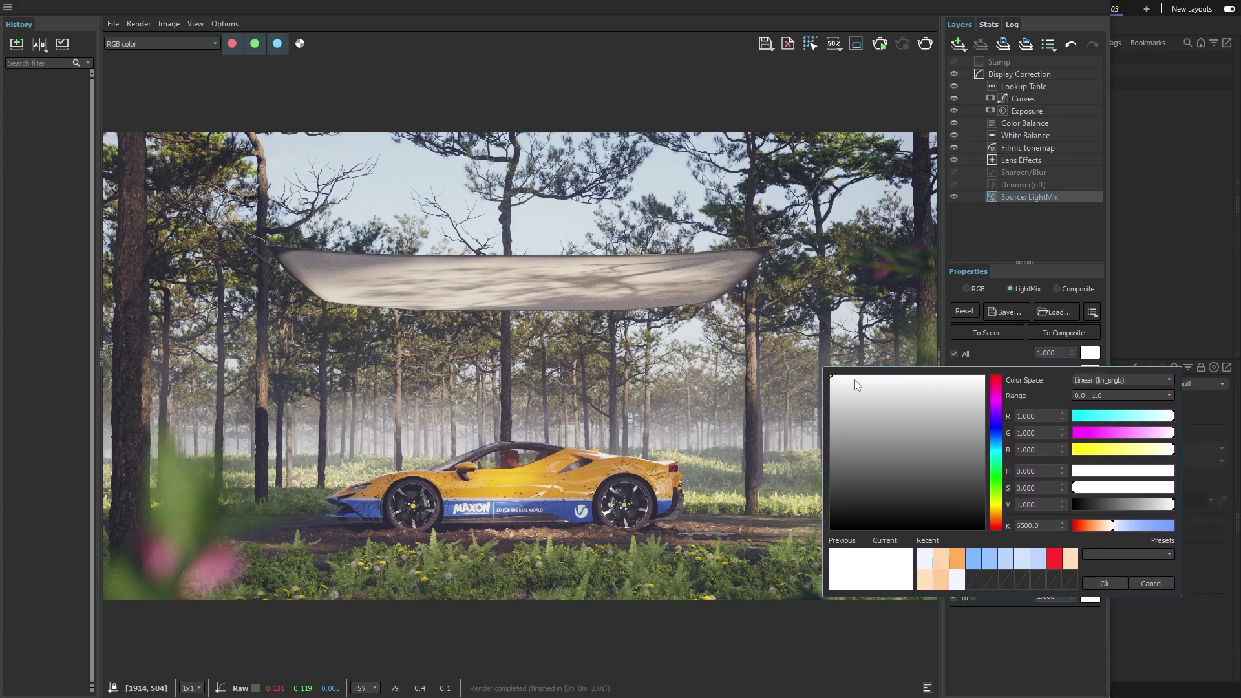
{"action": "left_click", "coordinate": [1099, 525]}
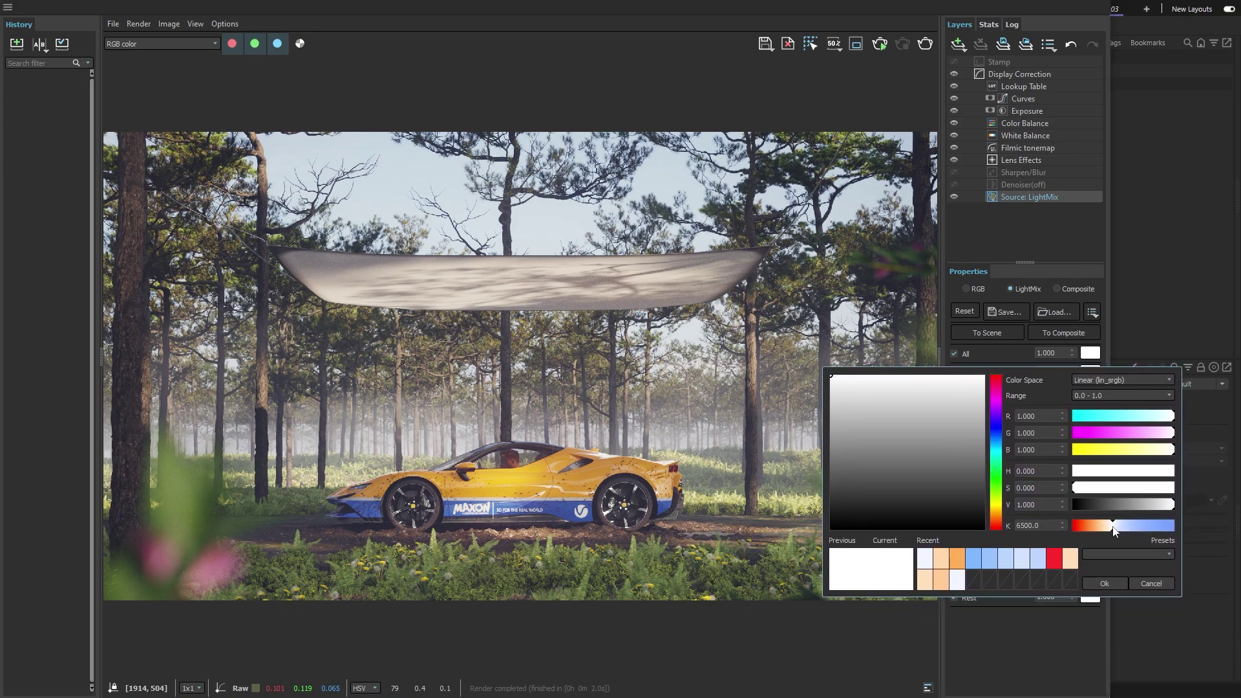
{"action": "left_click", "coordinate": [1104, 583]}
Tint the V-Ray Sky light a cool light blue at 7420 K.
{"action": "left_click", "coordinate": [1090, 560]}
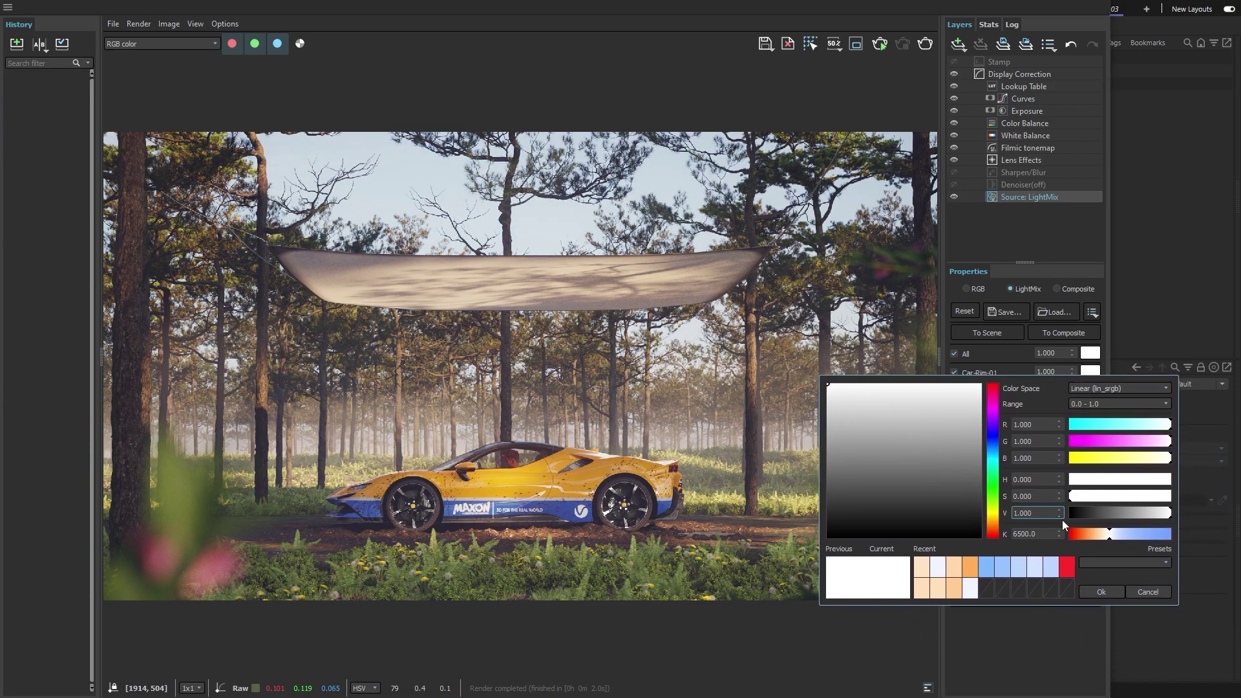
{"action": "left_click", "coordinate": [1117, 534]}
{"action": "left_click", "coordinate": [1115, 537]}
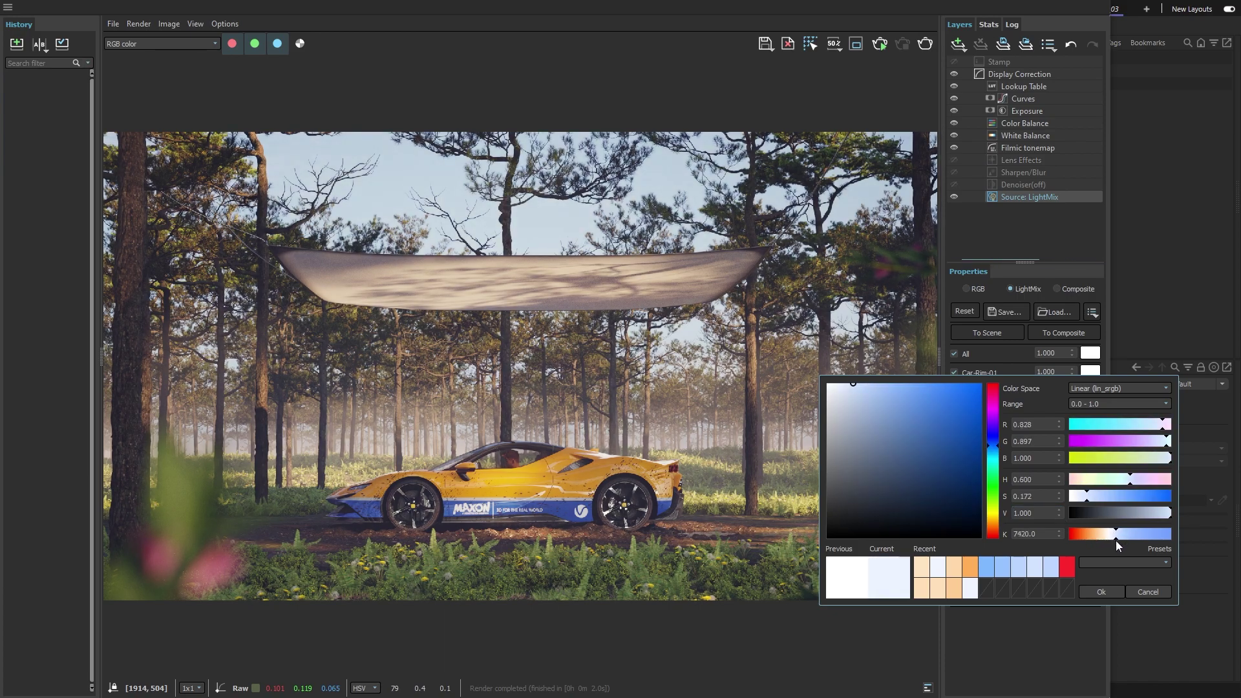
{"action": "left_click", "coordinate": [1112, 590]}
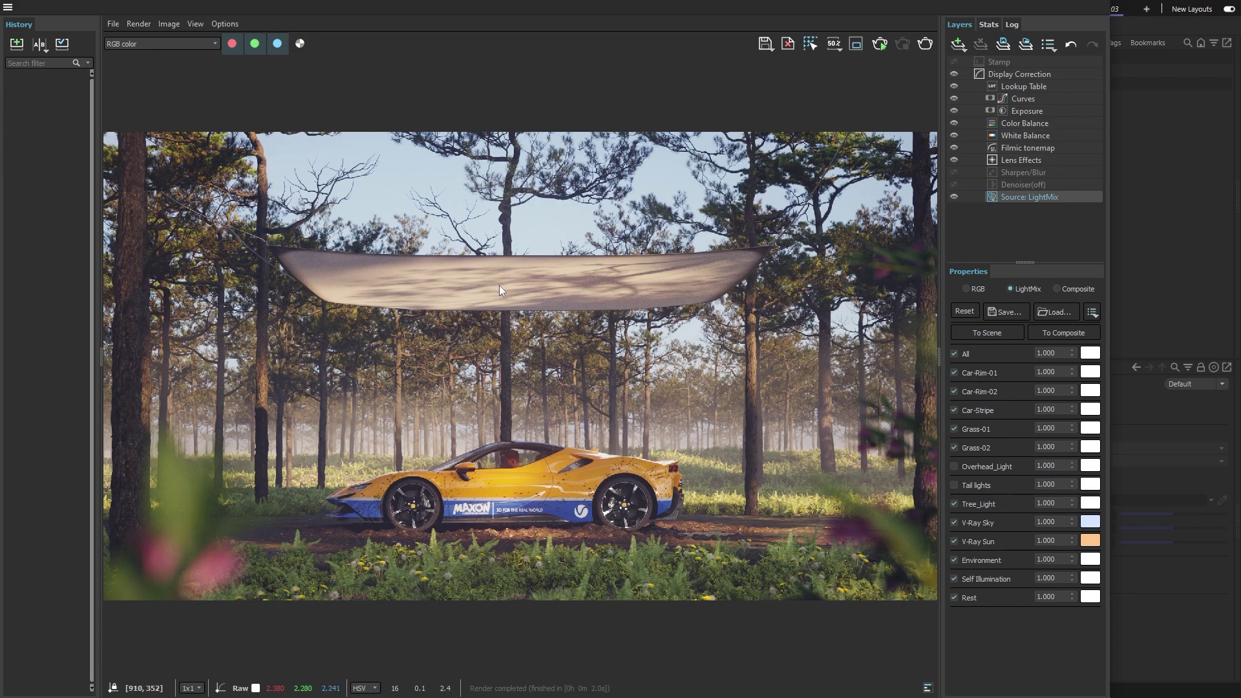
Turn on the denoiser with Calculate denoiser.
{"action": "scroll", "coordinate": [499, 285], "scroll_direction": "up", "scroll_amount": 1}
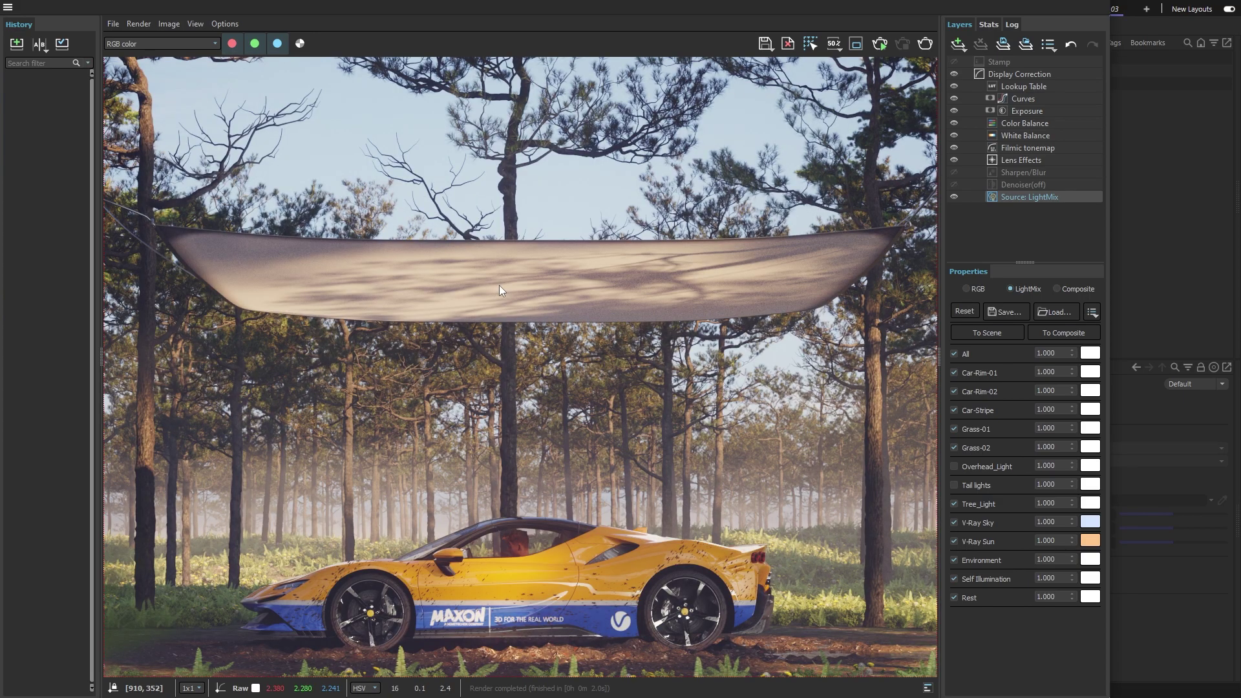
{"action": "left_click", "coordinate": [1012, 186]}
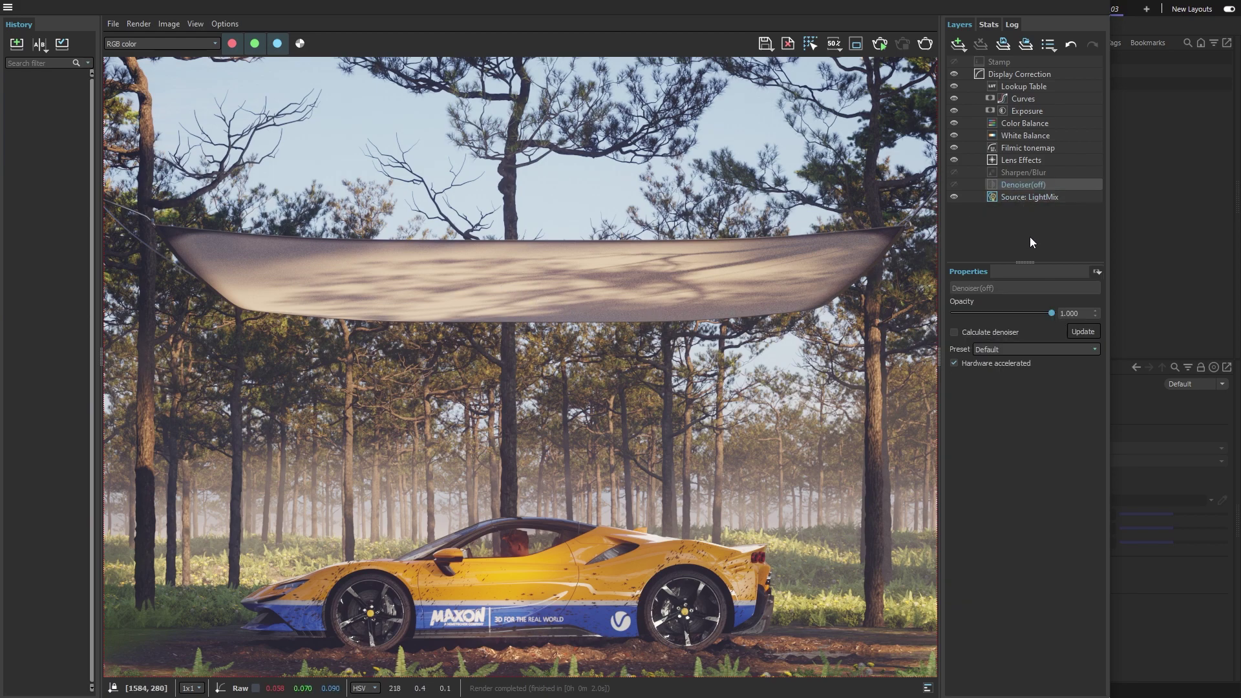
{"action": "left_click", "coordinate": [954, 332]}
Add a Cryptomatte mask layer and pick the Softbox from the render into it.
{"action": "right_click", "coordinate": [994, 185]}
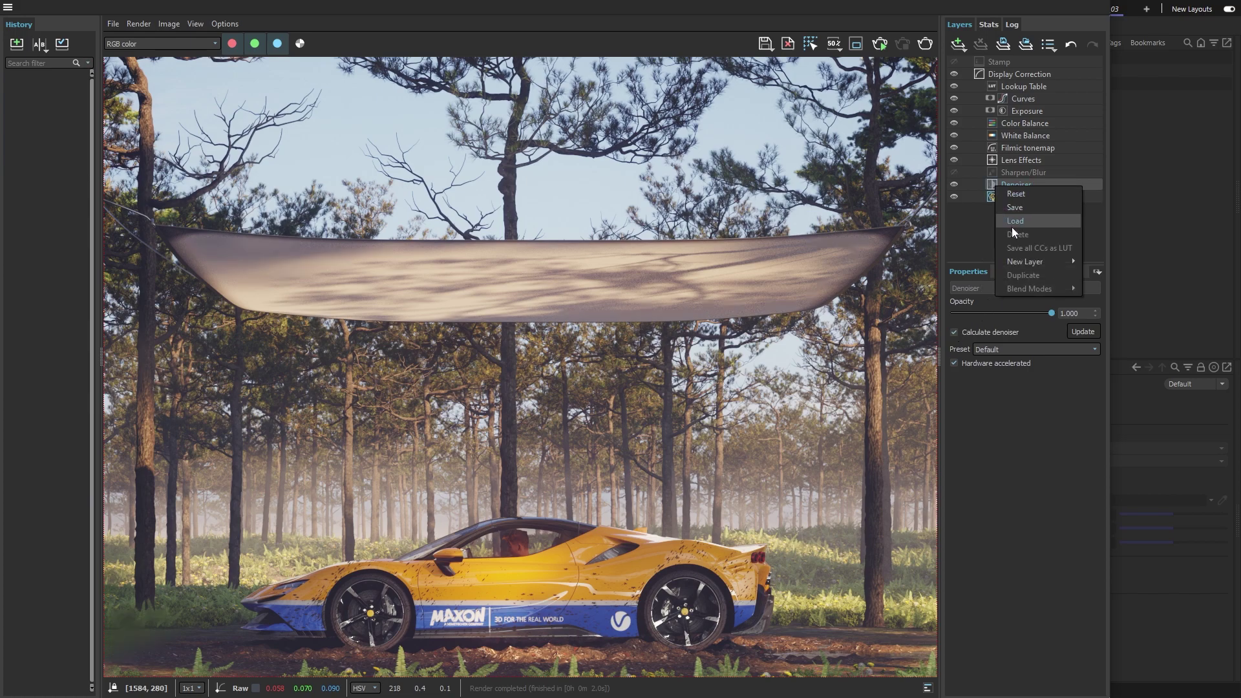
{"action": "mouse_move", "coordinate": [1014, 261]}
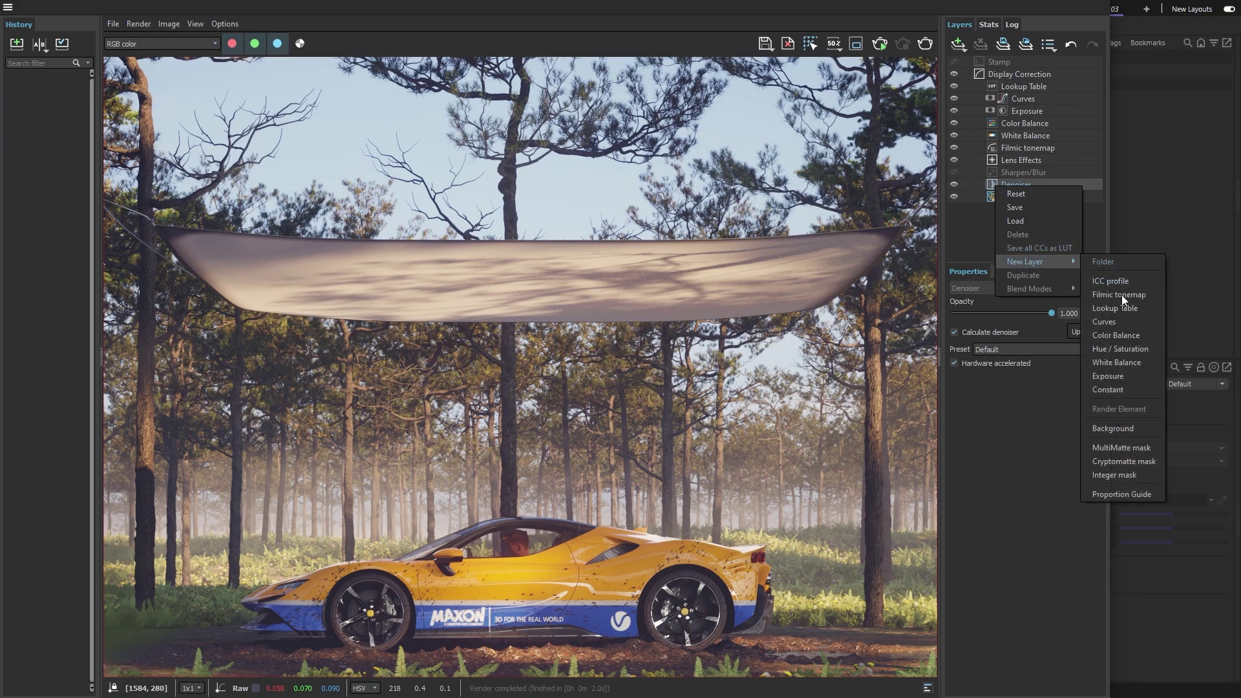
{"action": "left_click", "coordinate": [1109, 461]}
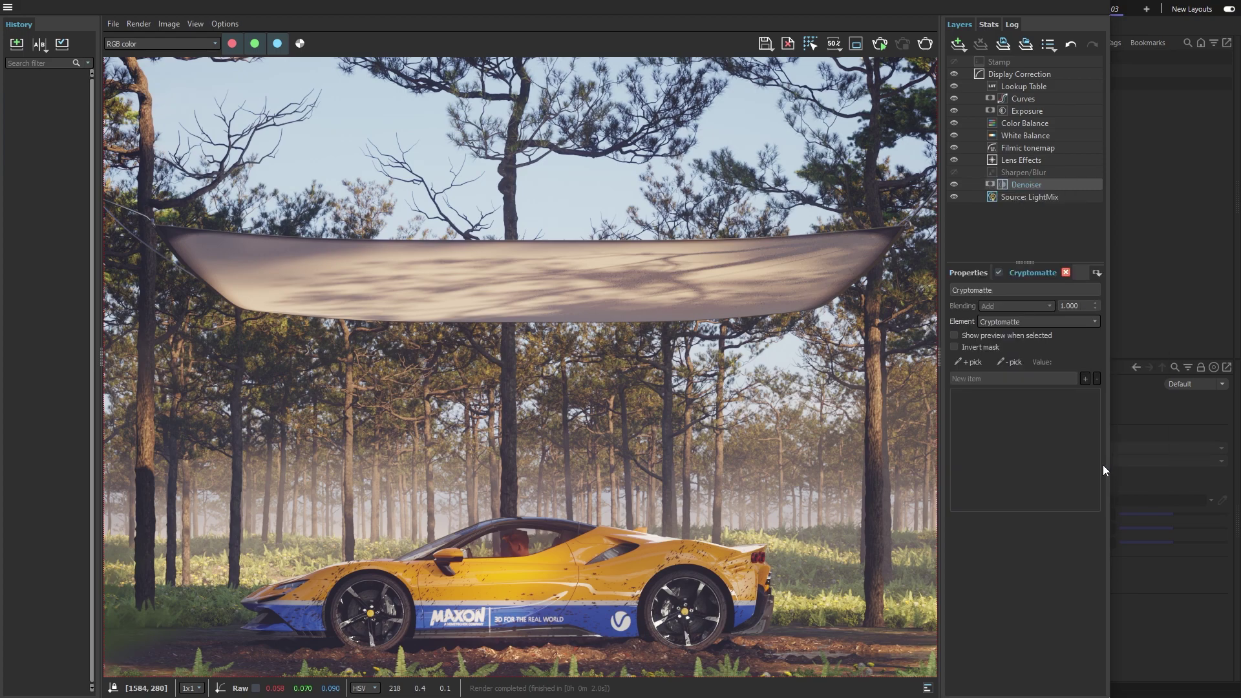
{"action": "left_click", "coordinate": [972, 362]}
{"action": "left_click", "coordinate": [695, 267]}
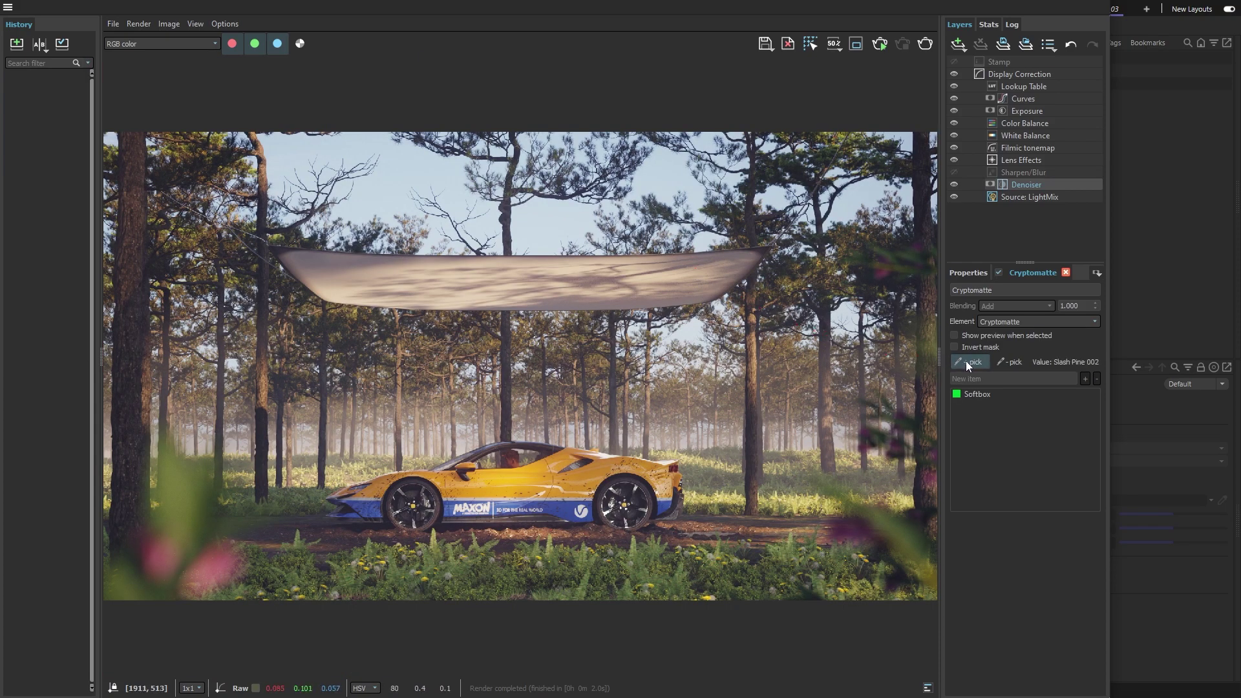
Set Car-Rim-01 0.225, Car-Rim-02 0.560, Car-Stripe 0.205, Grass-01 0.560, Grass-02 1.370, then save to history.
{"action": "left_click", "coordinate": [1021, 197]}
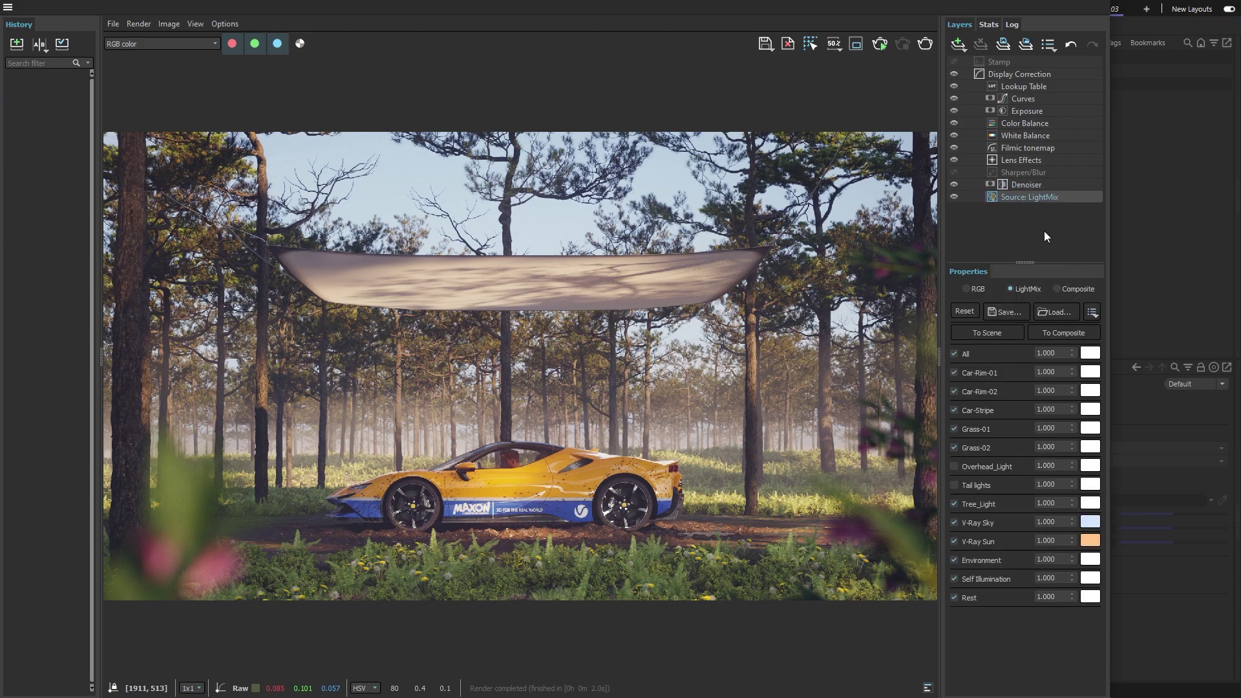
{"action": "left_click_drag", "start_coordinate": [1071, 371], "coordinate": [1077, 457]}
{"action": "left_click_drag", "start_coordinate": [1072, 409], "coordinate": [1069, 511]}
{"action": "left_click", "coordinate": [1073, 485]}
{"action": "left_click_drag", "start_coordinate": [1071, 447], "coordinate": [1072, 391]}
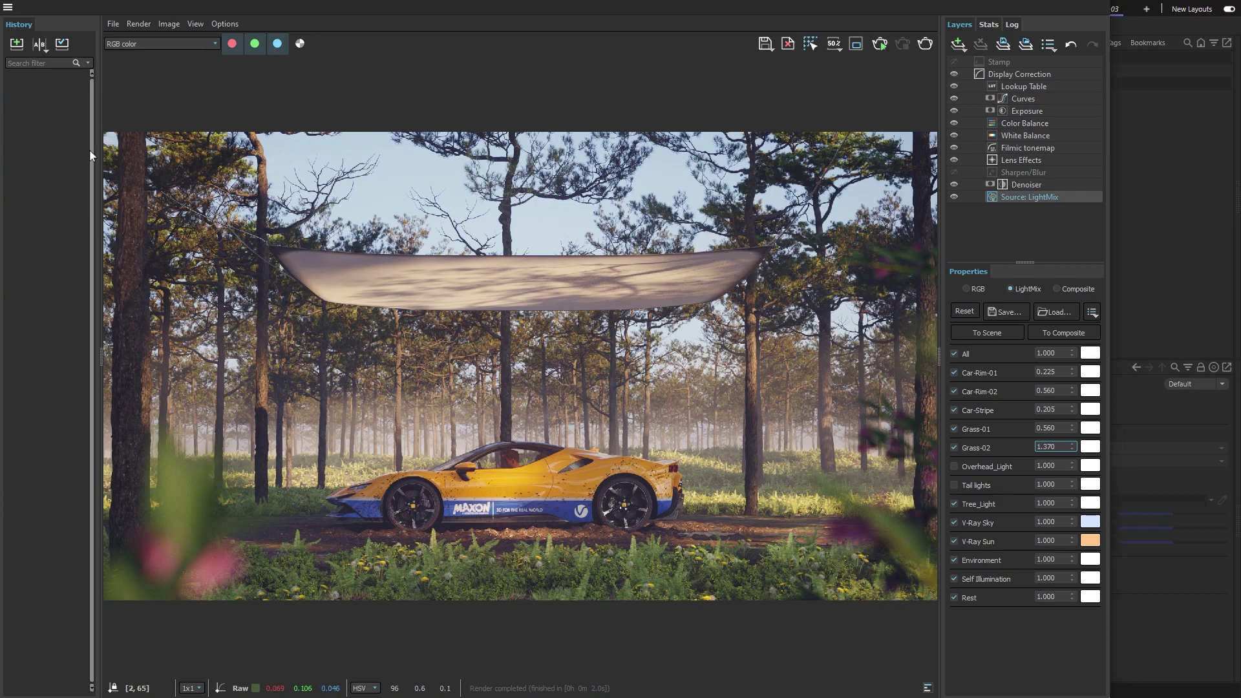
{"action": "left_click", "coordinate": [17, 44]}
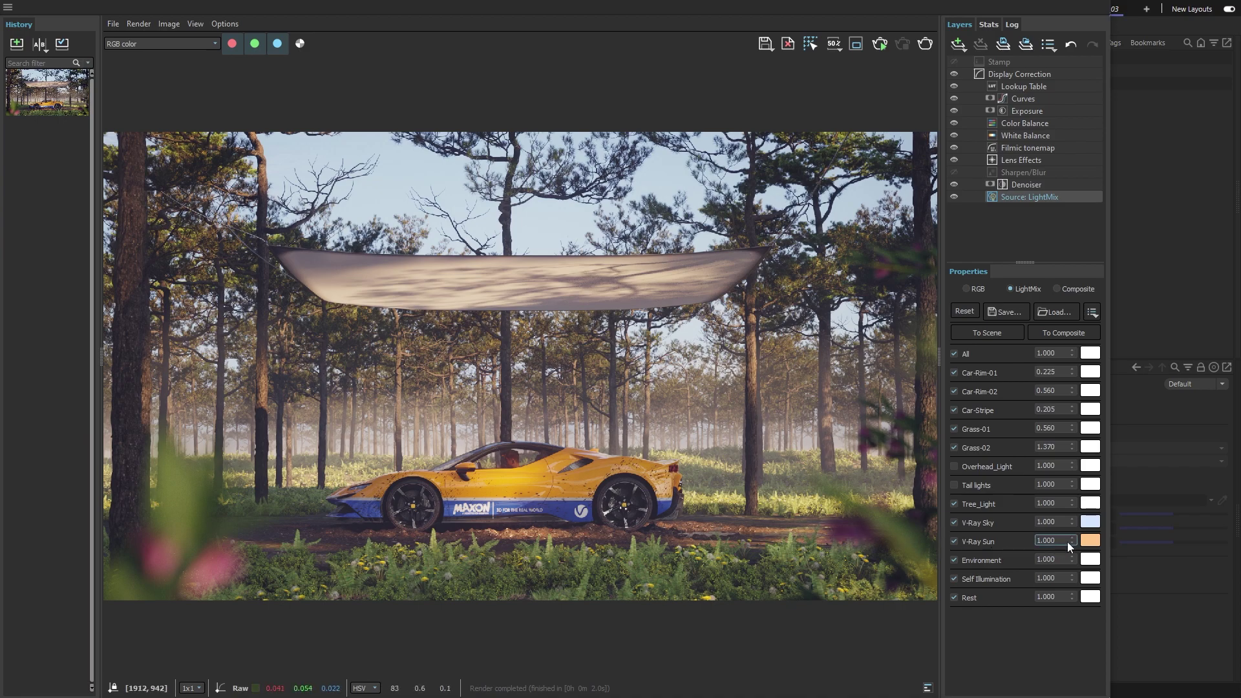
Set the V-Ray Sky intensity to 0.577 and tint it a saturated blue.
{"action": "type", "text": "0.577"}
{"action": "key", "text": "Return"}
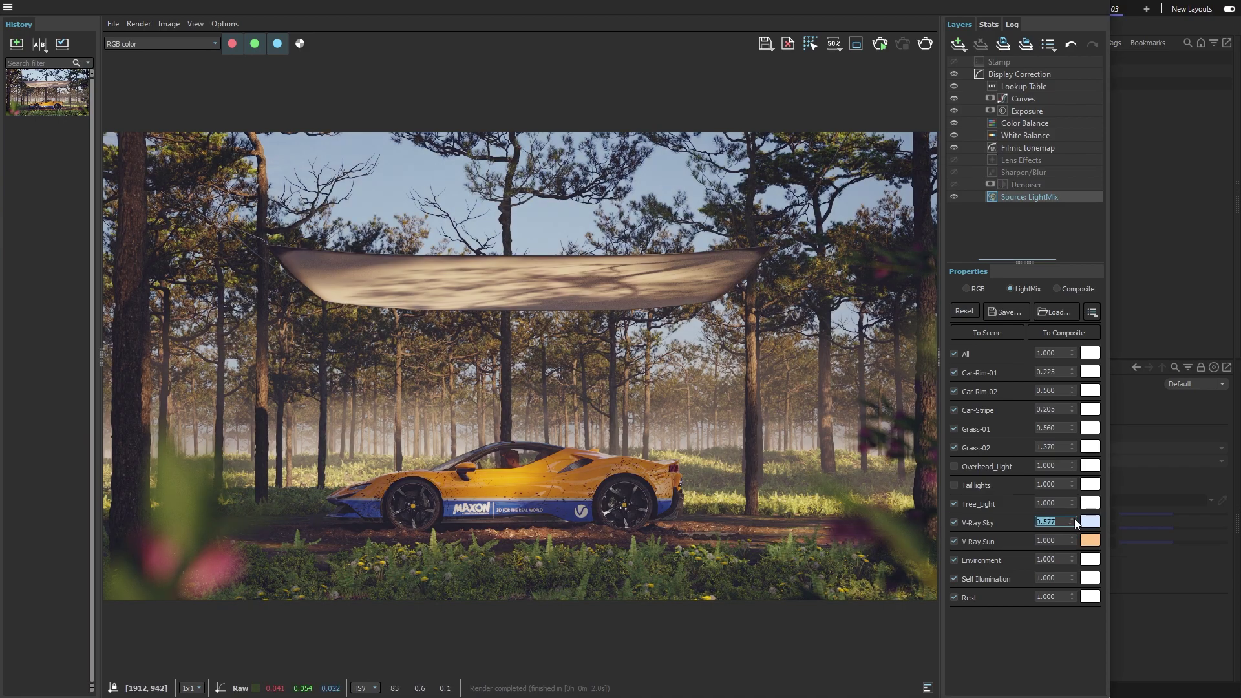
{"action": "left_click", "coordinate": [1090, 521]}
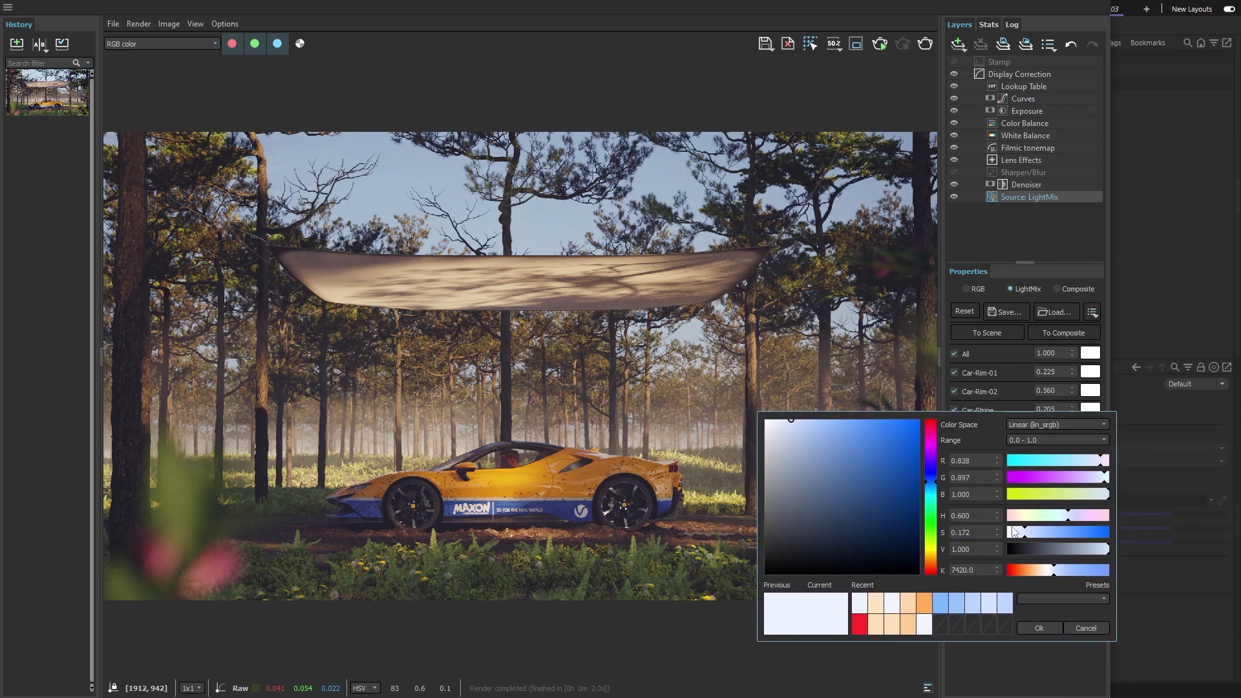
{"action": "left_click_drag", "start_coordinate": [1020, 531], "coordinate": [1070, 530]}
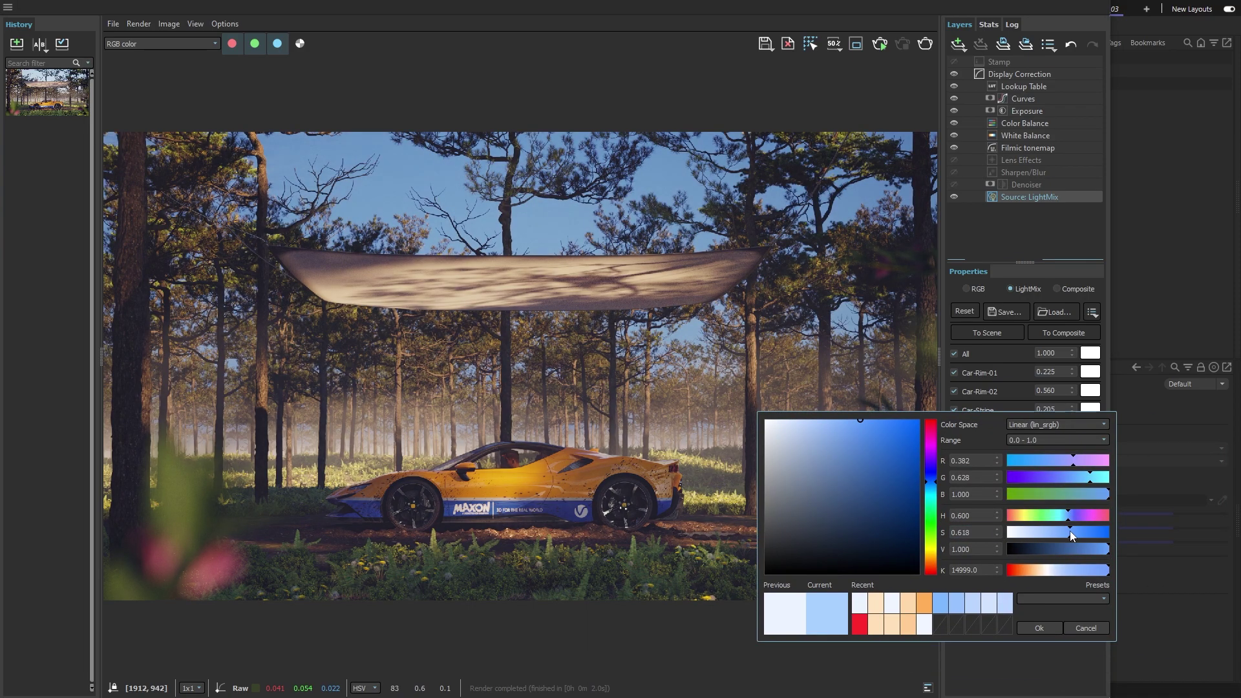
{"action": "left_click", "coordinate": [1050, 626]}
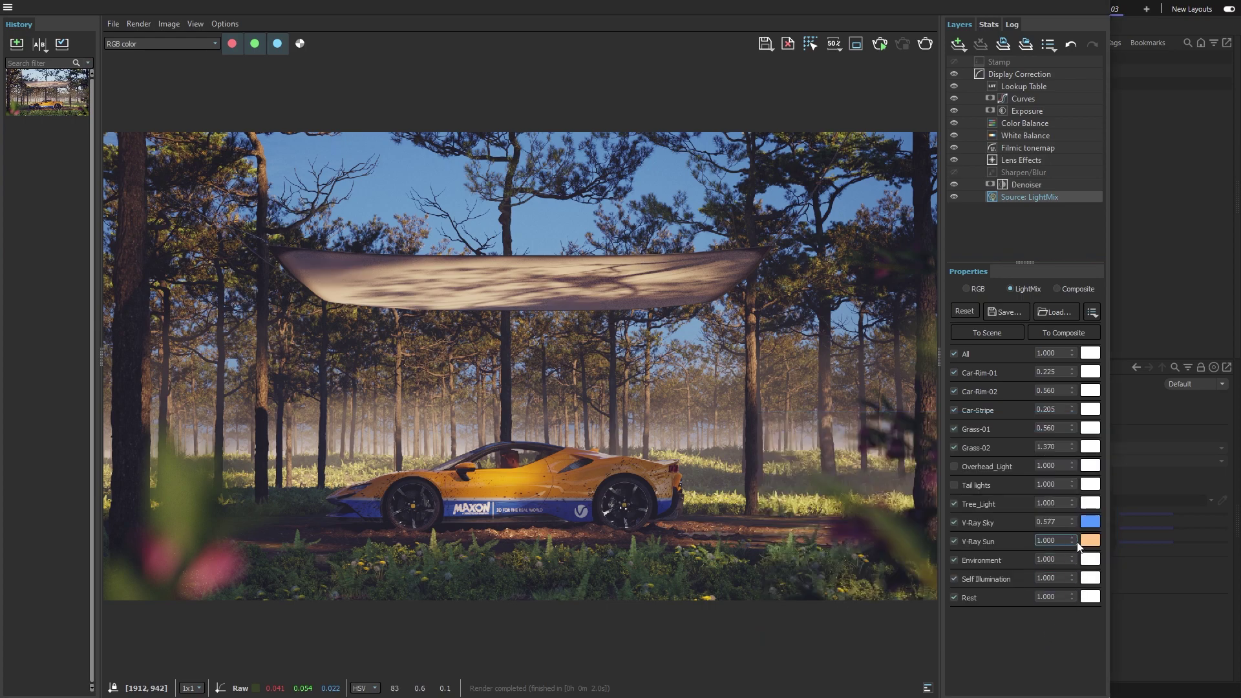
Dim the V-Ray Sun to 0.115 with a blue tint, and raise the Sky to 0.662.
{"action": "left_click_drag", "start_coordinate": [1072, 540], "coordinate": [1079, 659]}
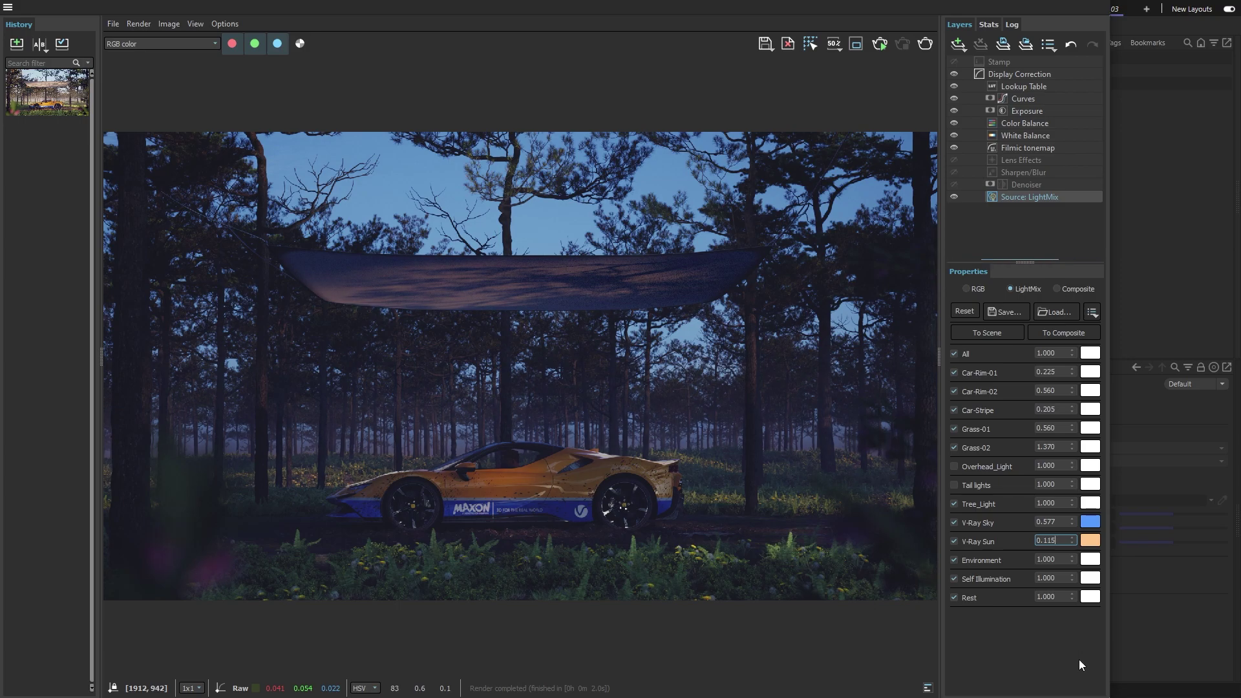
{"action": "left_click", "coordinate": [1090, 540]}
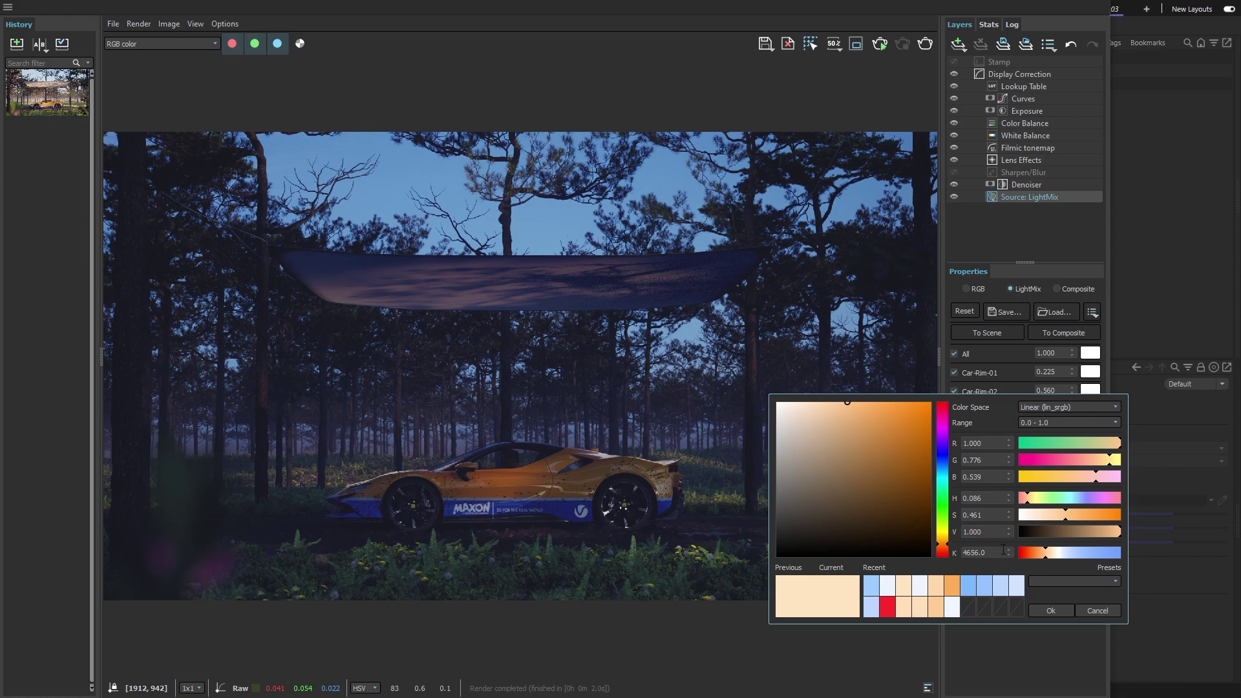
{"action": "left_click_drag", "start_coordinate": [1045, 552], "coordinate": [1099, 554]}
{"action": "left_click", "coordinate": [1085, 514]}
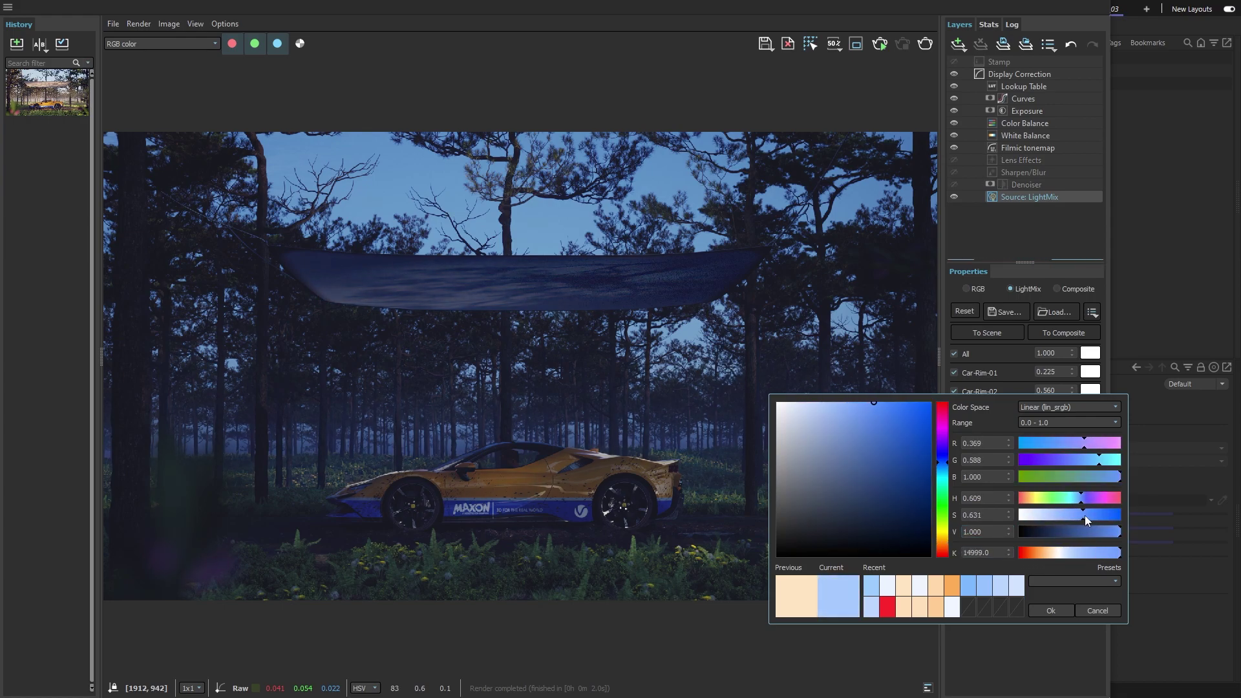
{"action": "left_click", "coordinate": [1051, 610]}
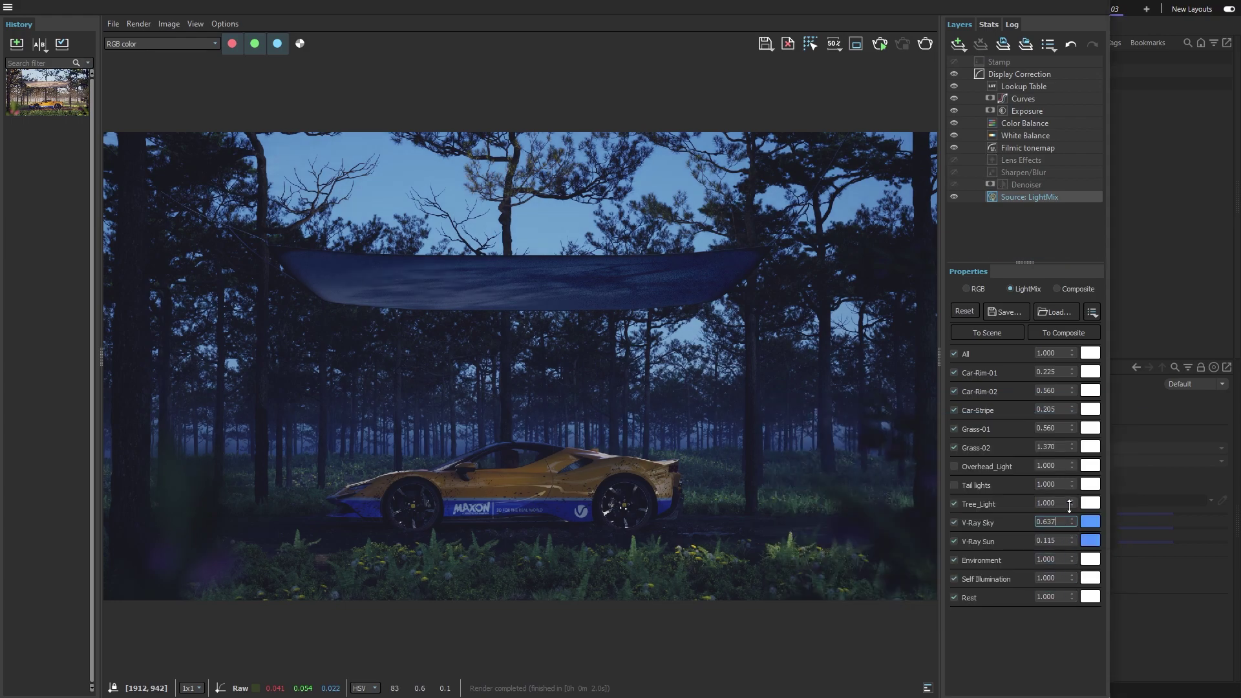
{"action": "left_click_drag", "start_coordinate": [1070, 523], "coordinate": [1065, 501]}
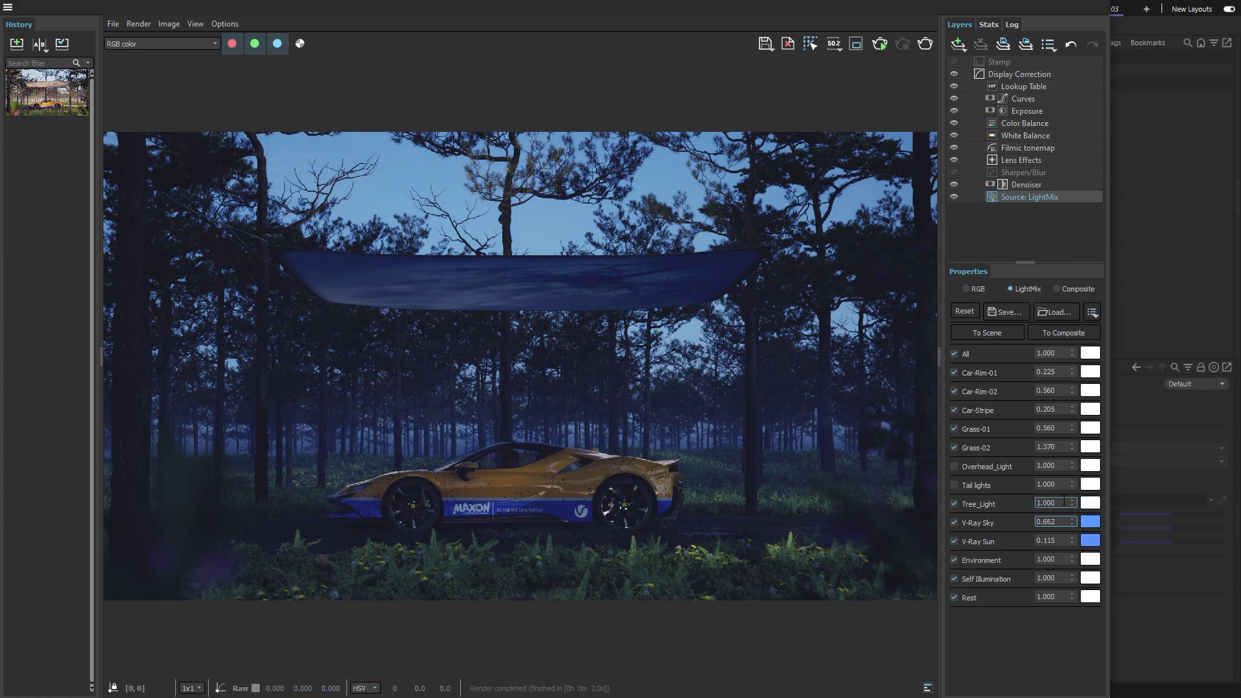
Set the Car-Rim-01 and Car-Rim-02 light intensities to 2.
{"action": "double_click", "coordinate": [1064, 372]}
{"action": "type", "text": "2"}
{"action": "key", "text": "Return"}
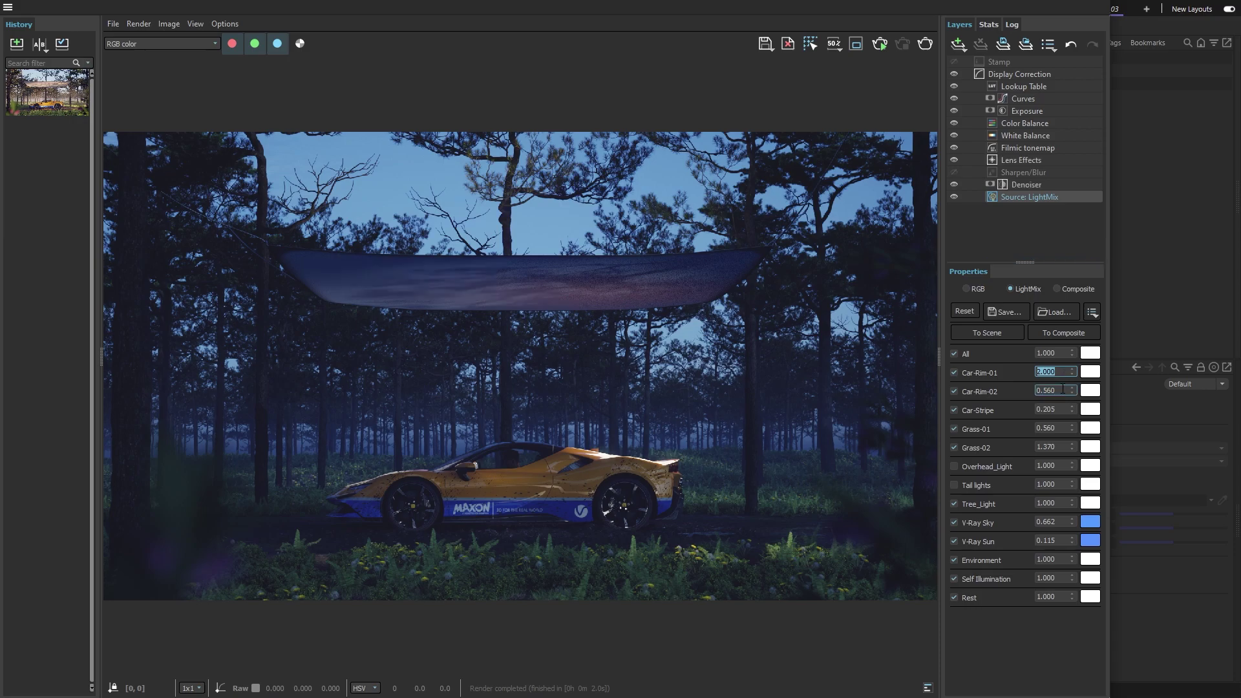
{"action": "double_click", "coordinate": [1062, 390]}
{"action": "type", "text": "2"}
{"action": "key", "text": "Return"}
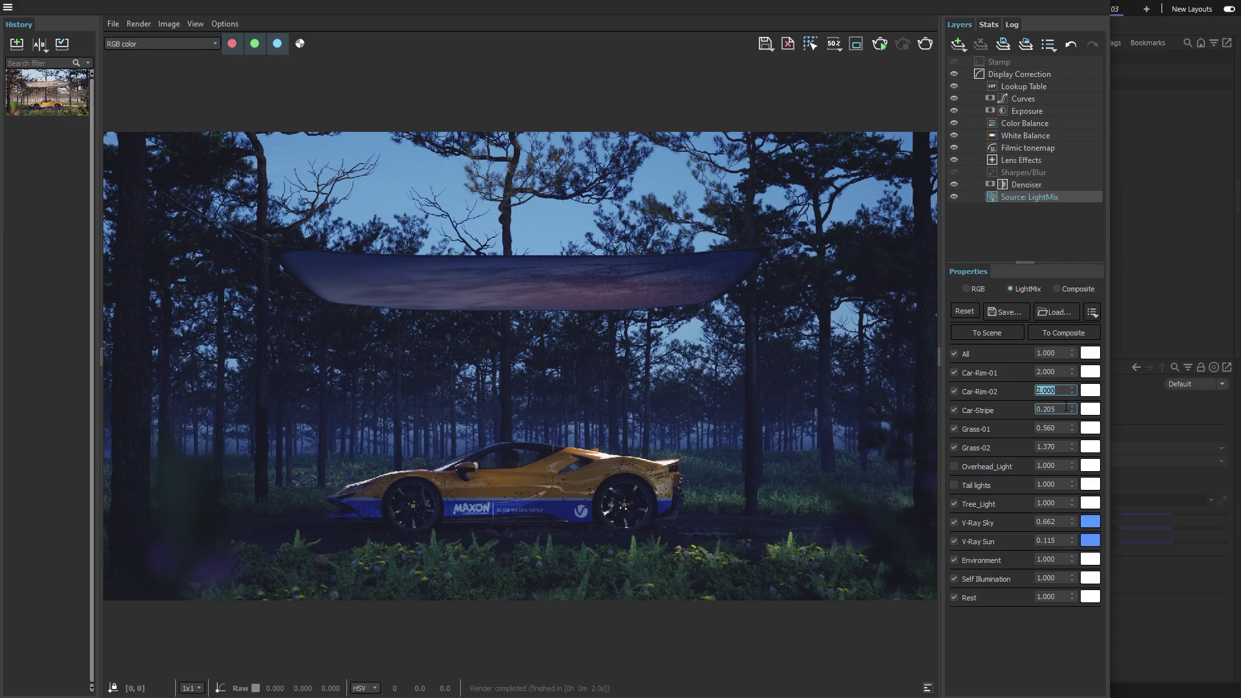
Try several Car-Stripe intensities, settling on 0.613.
{"action": "double_click", "coordinate": [1066, 408]}
{"action": "type", "text": "0.304"}
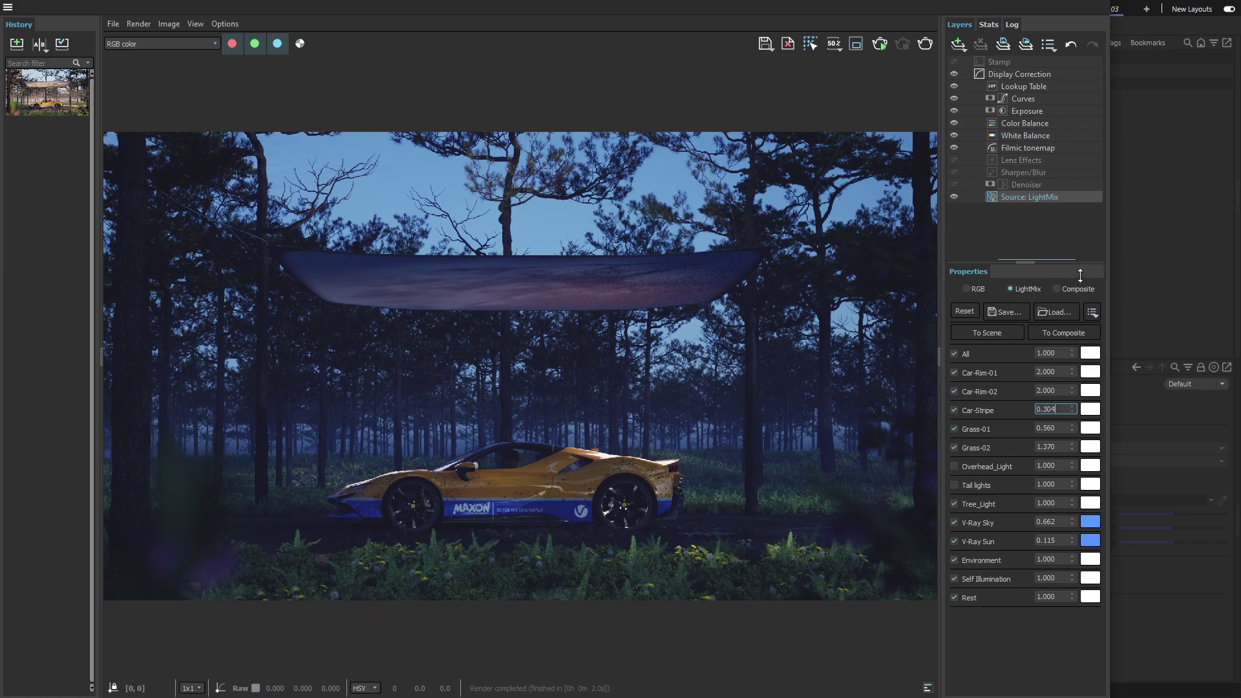
{"action": "key", "text": "BackSpace"}
{"action": "key", "text": "BackSpace"}
{"action": "key", "text": "BackSpace"}
{"action": "type", "text": "428"}
{"action": "key", "text": "BackSpace"}
{"action": "key", "text": "BackSpace"}
{"action": "key", "text": "BackSpace"}
{"action": "type", "text": "358"}
{"action": "key", "text": "BackSpace"}
{"action": "key", "text": "BackSpace"}
{"action": "key", "text": "BackSpace"}
{"action": "type", "text": "613"}
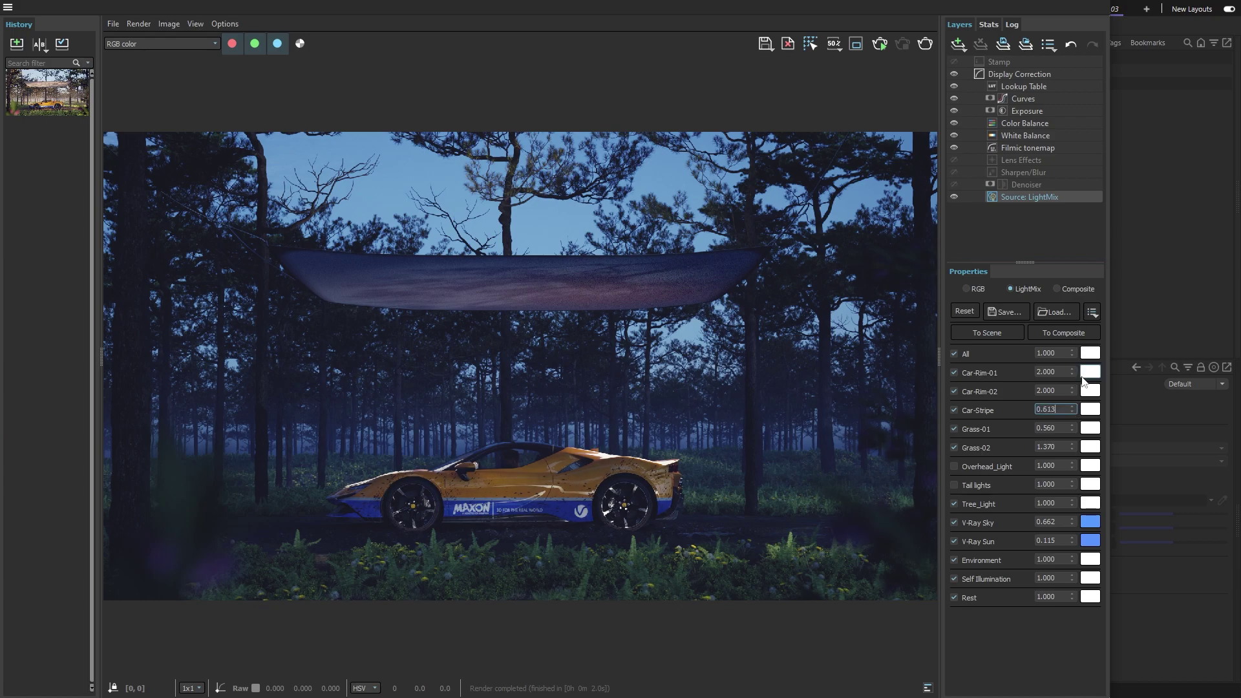
Give both Car-Rim-01 and Car-Rim-02 lights a peach colour.
{"action": "left_click", "coordinate": [1088, 375]}
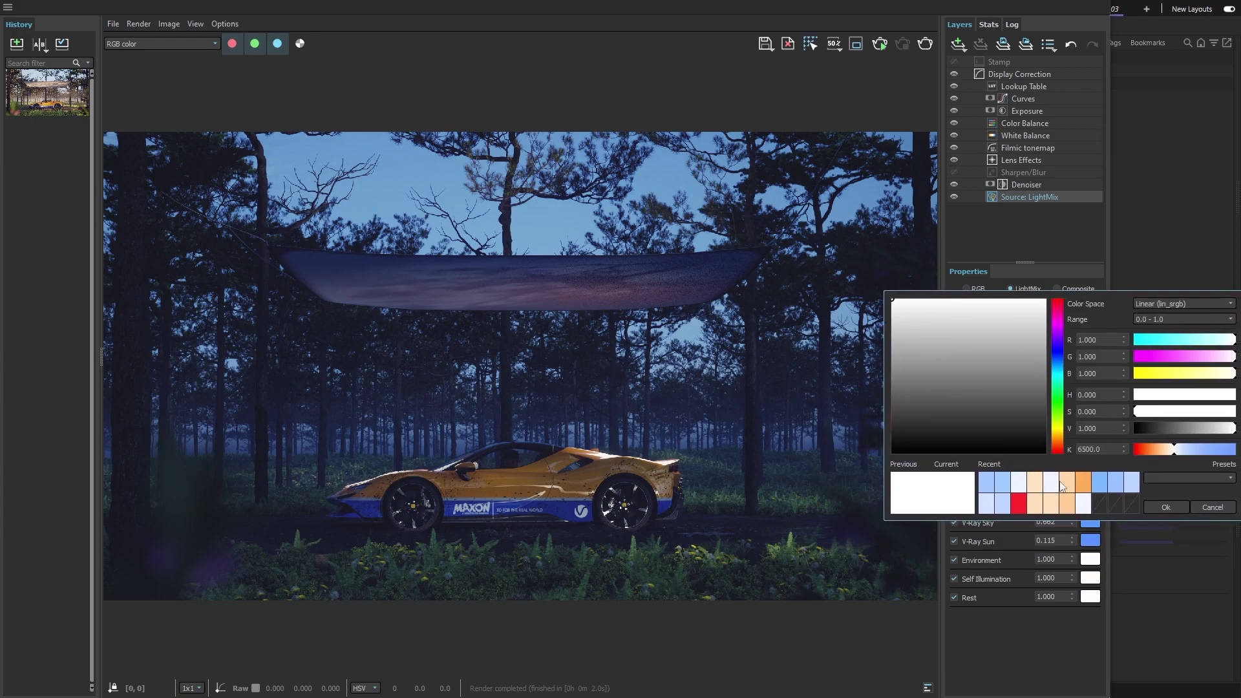
{"action": "left_click", "coordinate": [1067, 485]}
{"action": "left_click", "coordinate": [1162, 452]}
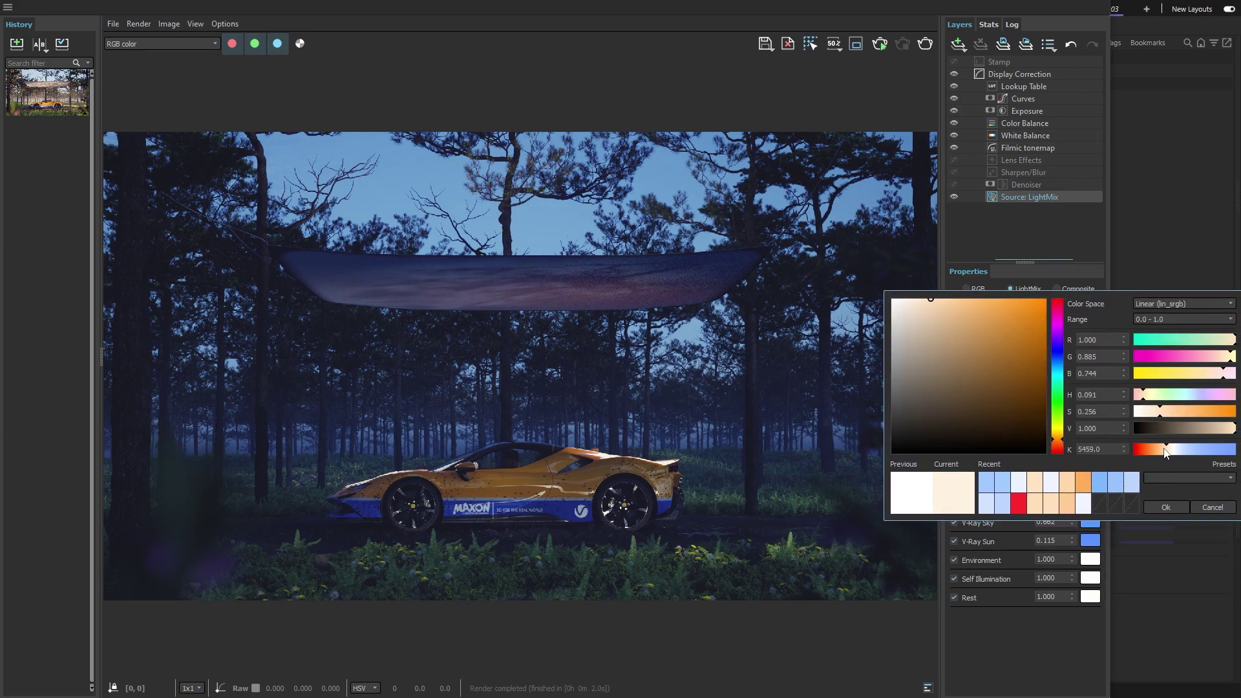
{"action": "left_click", "coordinate": [1165, 506]}
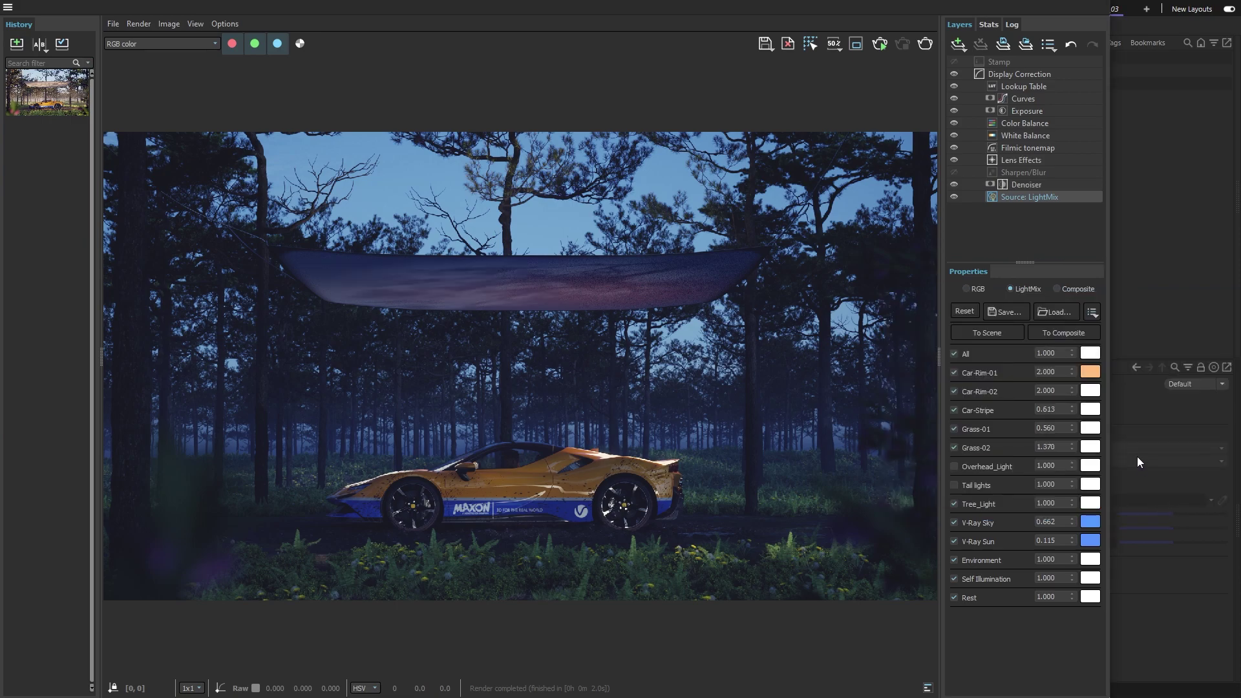
{"action": "left_click", "coordinate": [1090, 390]}
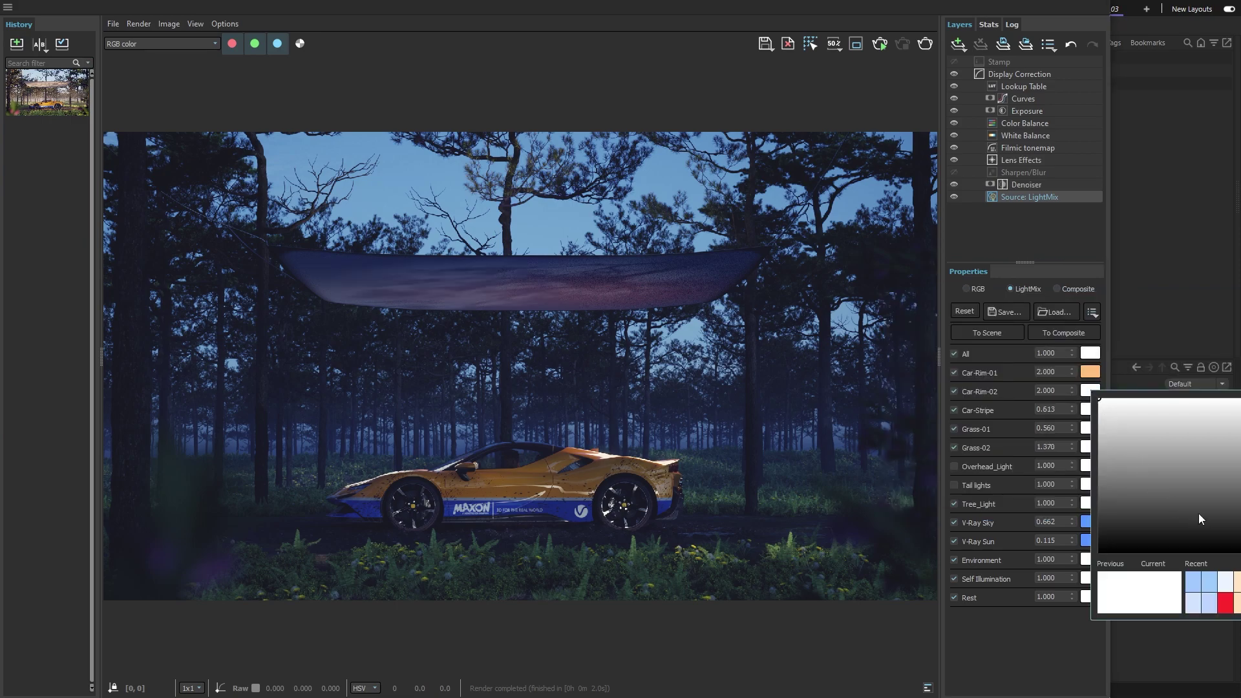
{"action": "left_click_drag", "start_coordinate": [1236, 408], "coordinate": [939, 260]}
{"action": "left_click", "coordinate": [931, 442]}
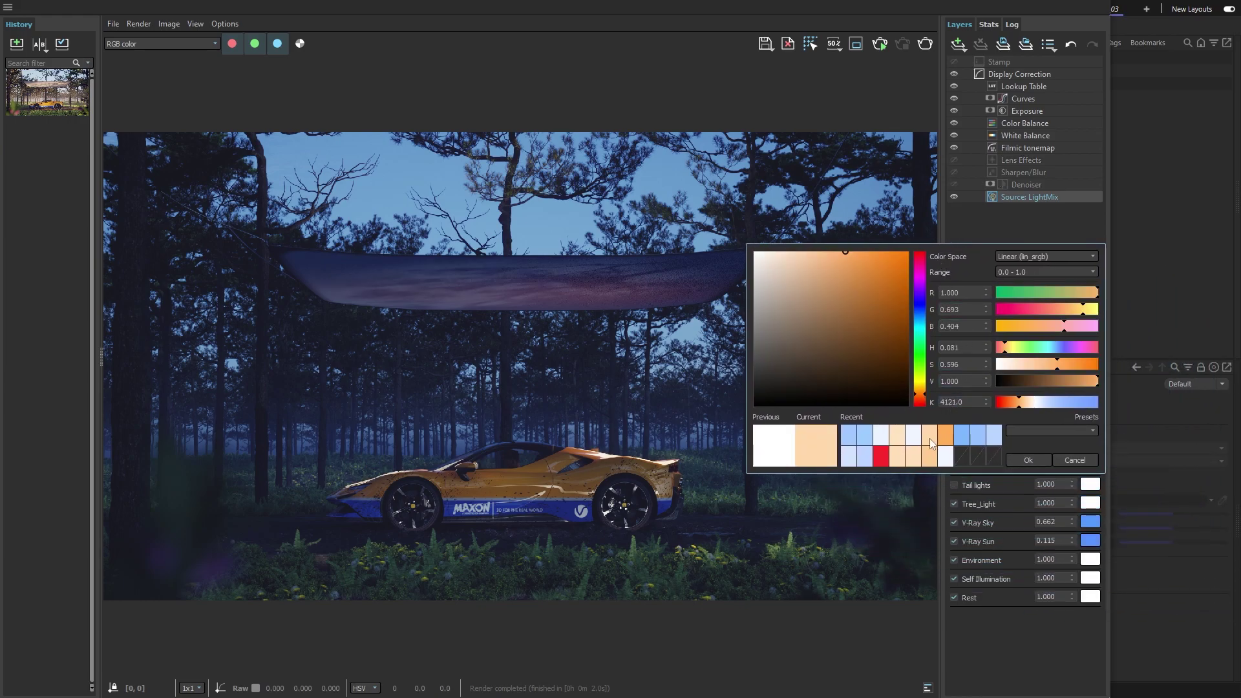
{"action": "left_click", "coordinate": [1027, 460]}
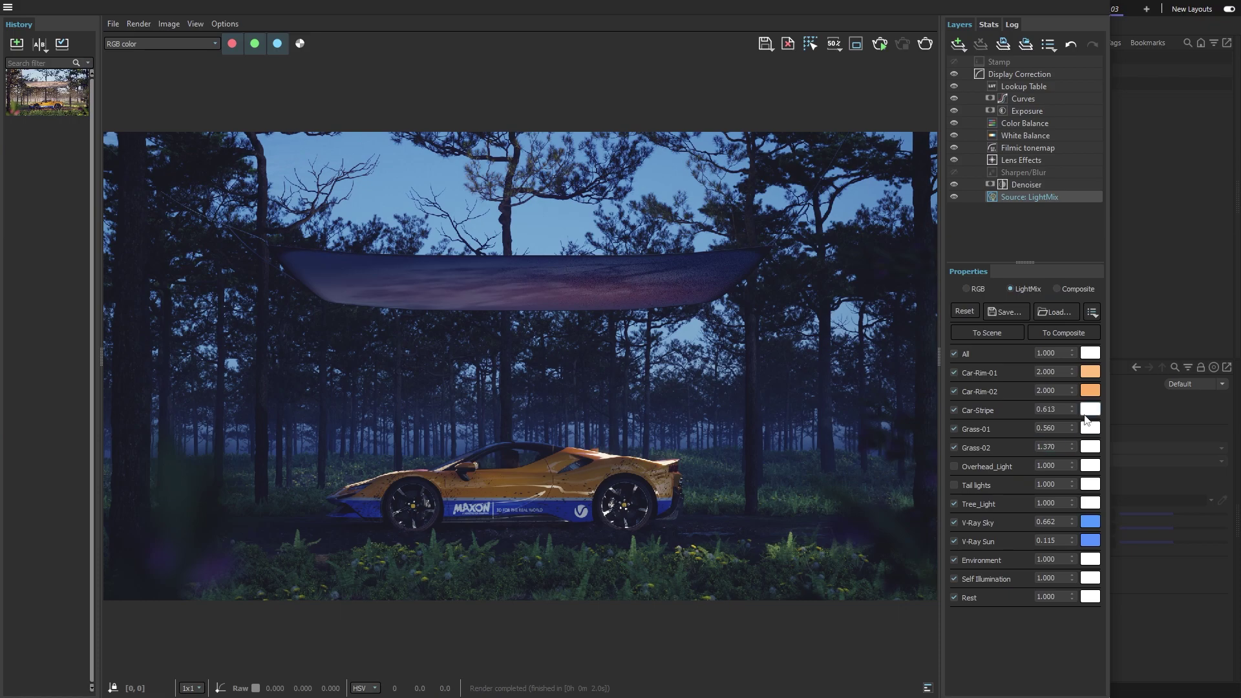
Set Grass-01 to intensity 1.5 with a light blue tint.
{"action": "left_click", "coordinate": [1062, 432]}
{"action": "type", "text": "1.5"}
{"action": "key", "text": "Return"}
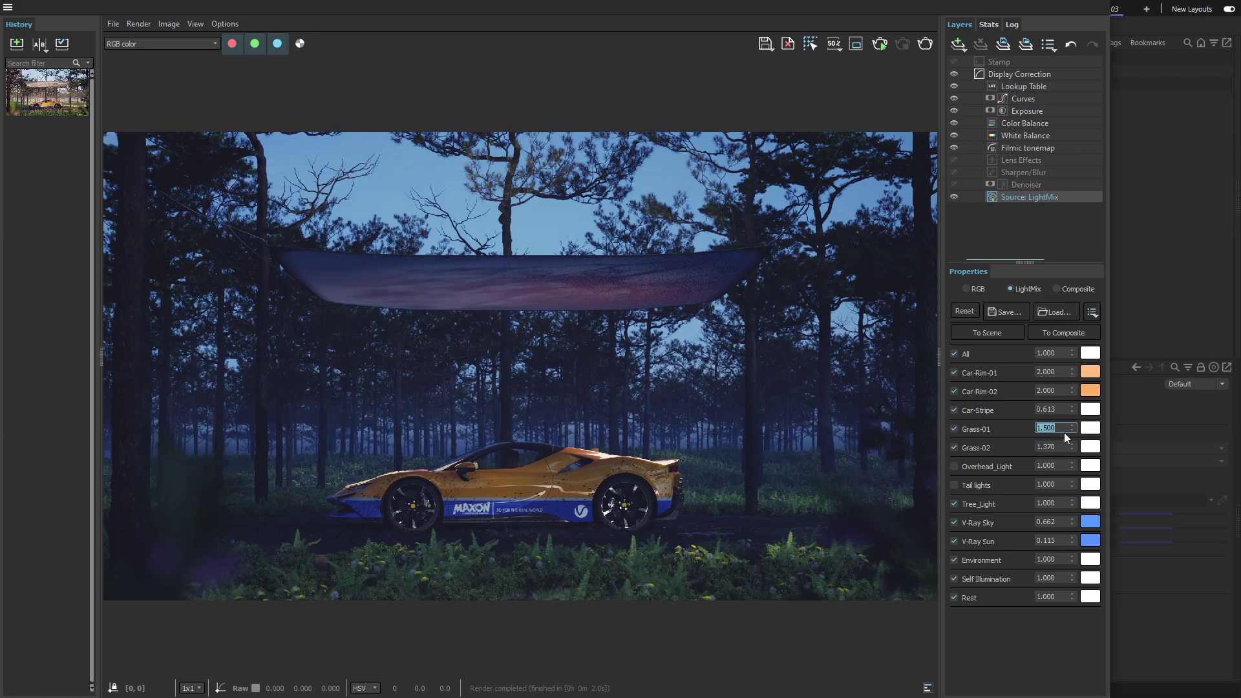
{"action": "left_click", "coordinate": [1091, 429]}
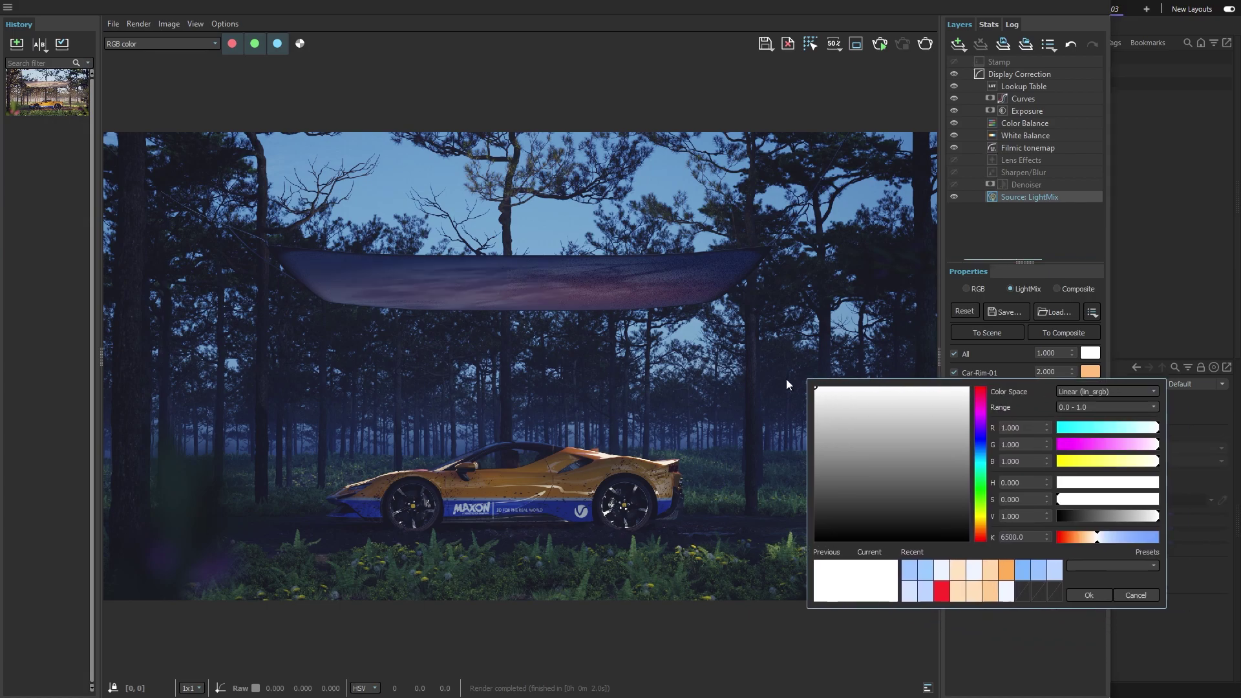
{"action": "left_click", "coordinate": [765, 533]}
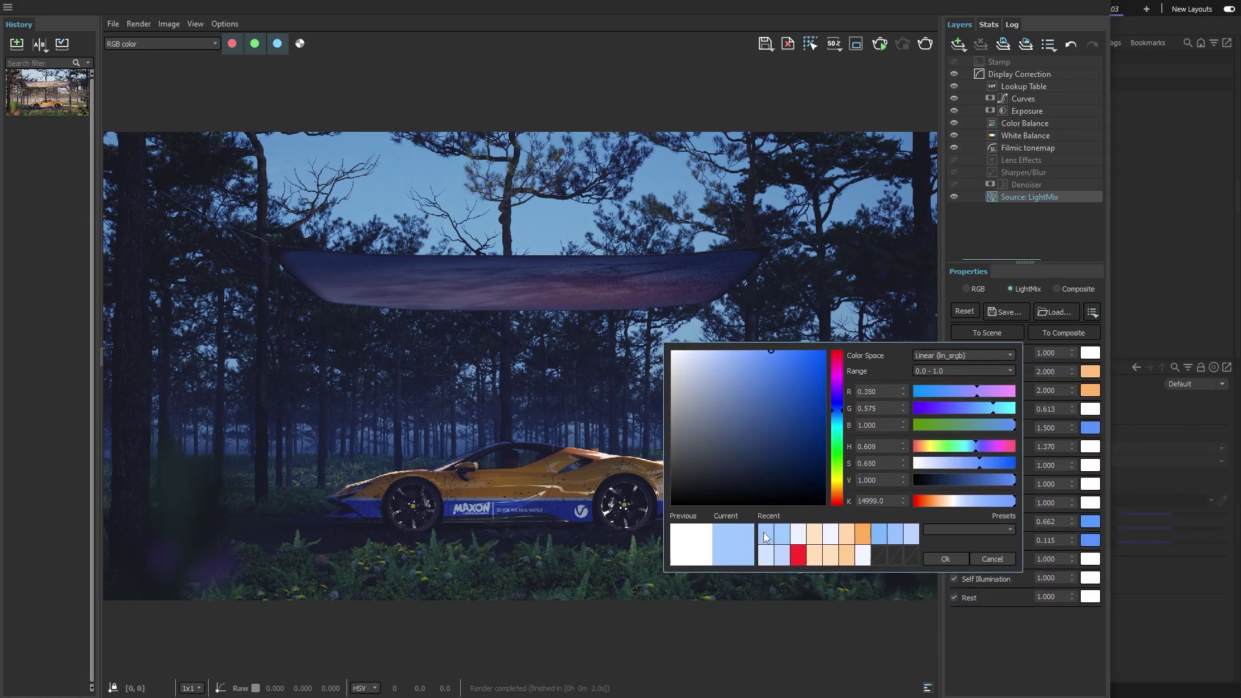
{"action": "left_click", "coordinate": [783, 536]}
{"action": "left_click", "coordinate": [937, 556]}
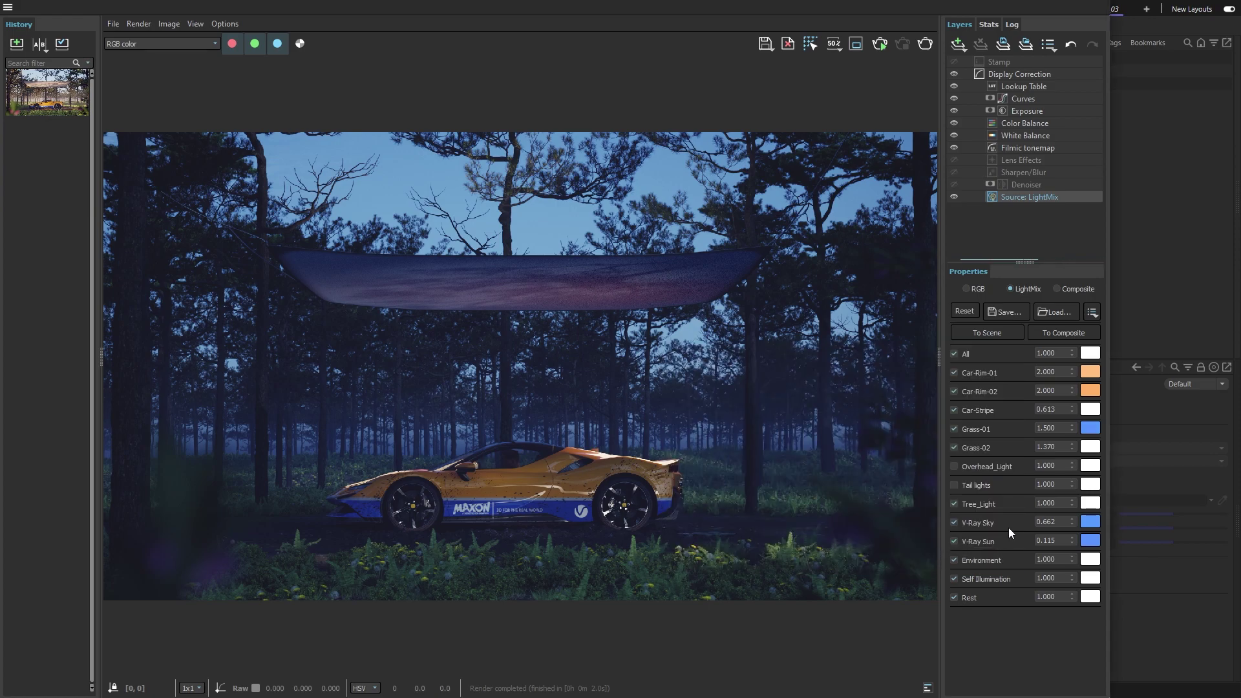
Cool the Grass-02 light colour to light blue.
{"action": "left_click", "coordinate": [1086, 446]}
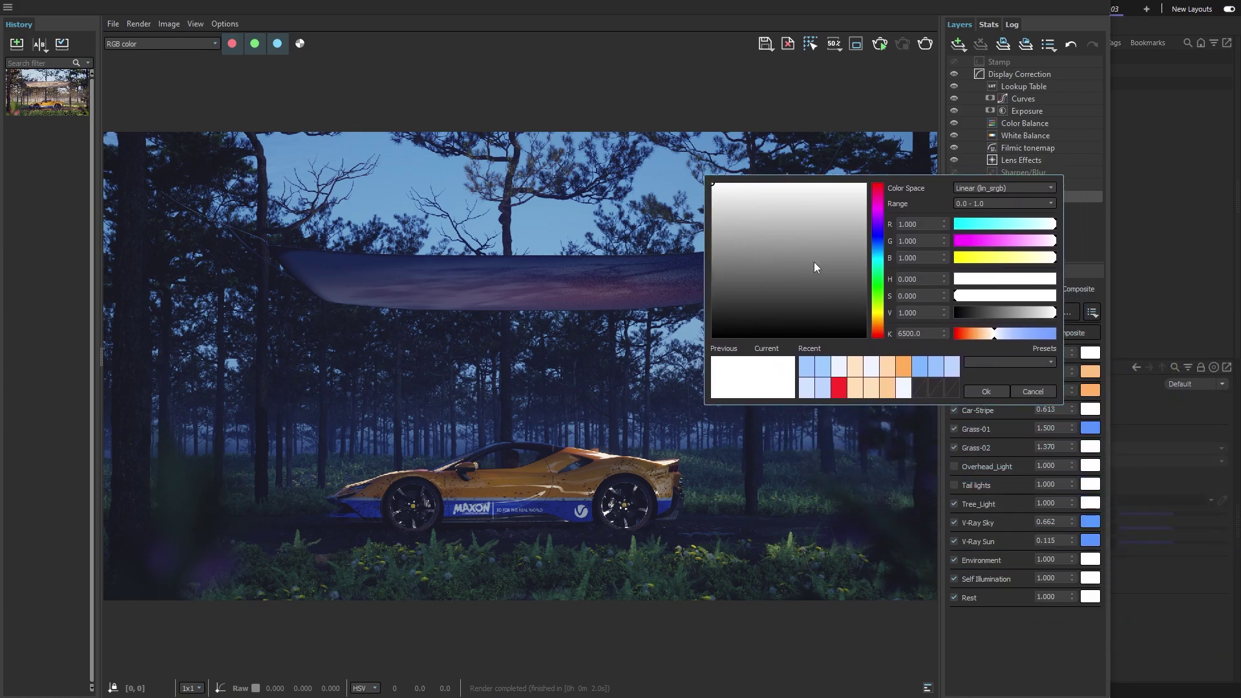
{"action": "mouse_move", "coordinate": [999, 341]}
{"action": "left_mouse_down"}
{"action": "mouse_move", "coordinate": [969, 333]}
{"action": "mouse_move", "coordinate": [1034, 333]}
{"action": "mouse_move", "coordinate": [1014, 332]}
{"action": "left_mouse_up"}
{"action": "left_click", "coordinate": [998, 391]}
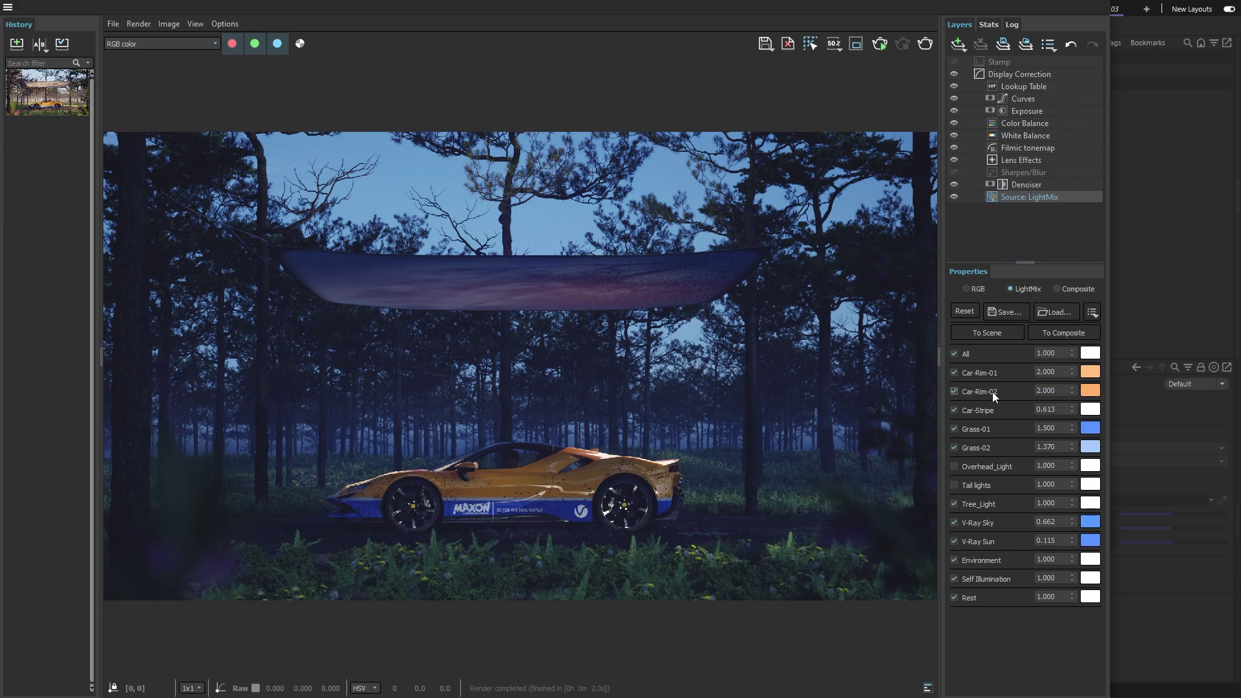
Re-enable Overhead_Light, dim it to 0.920 and tint it a warm peach.
{"action": "left_click", "coordinate": [954, 466]}
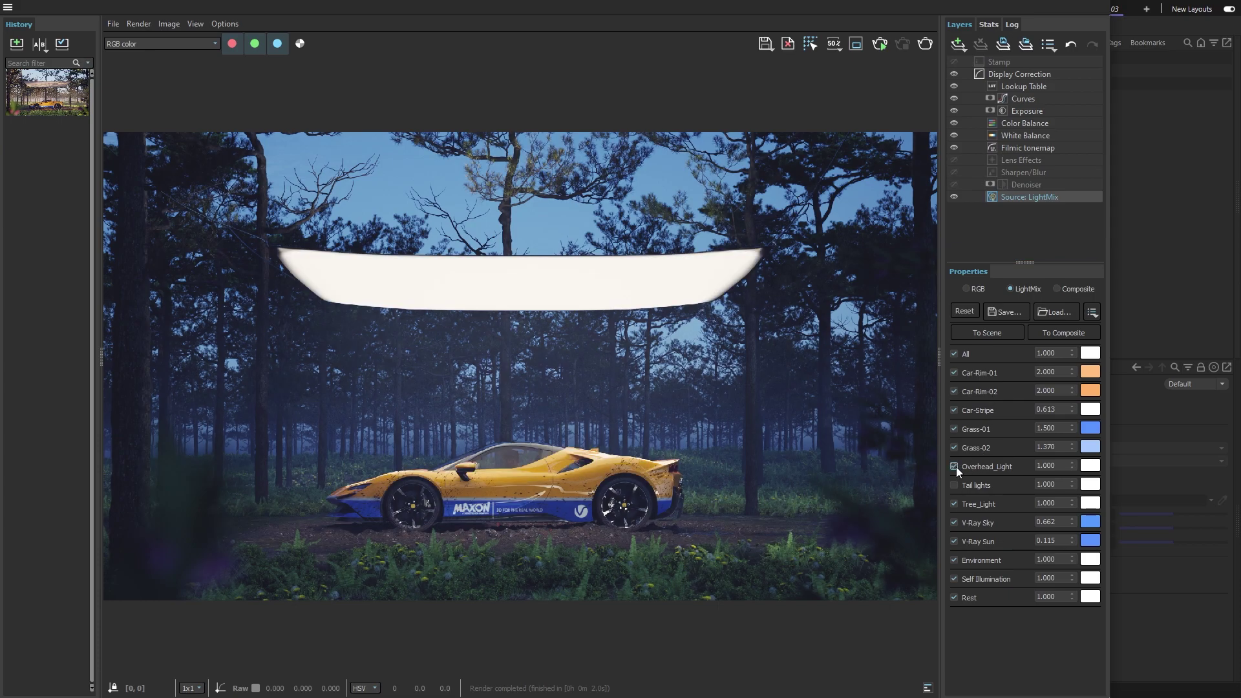
{"action": "left_click_drag", "start_coordinate": [1072, 465], "coordinate": [1083, 507]}
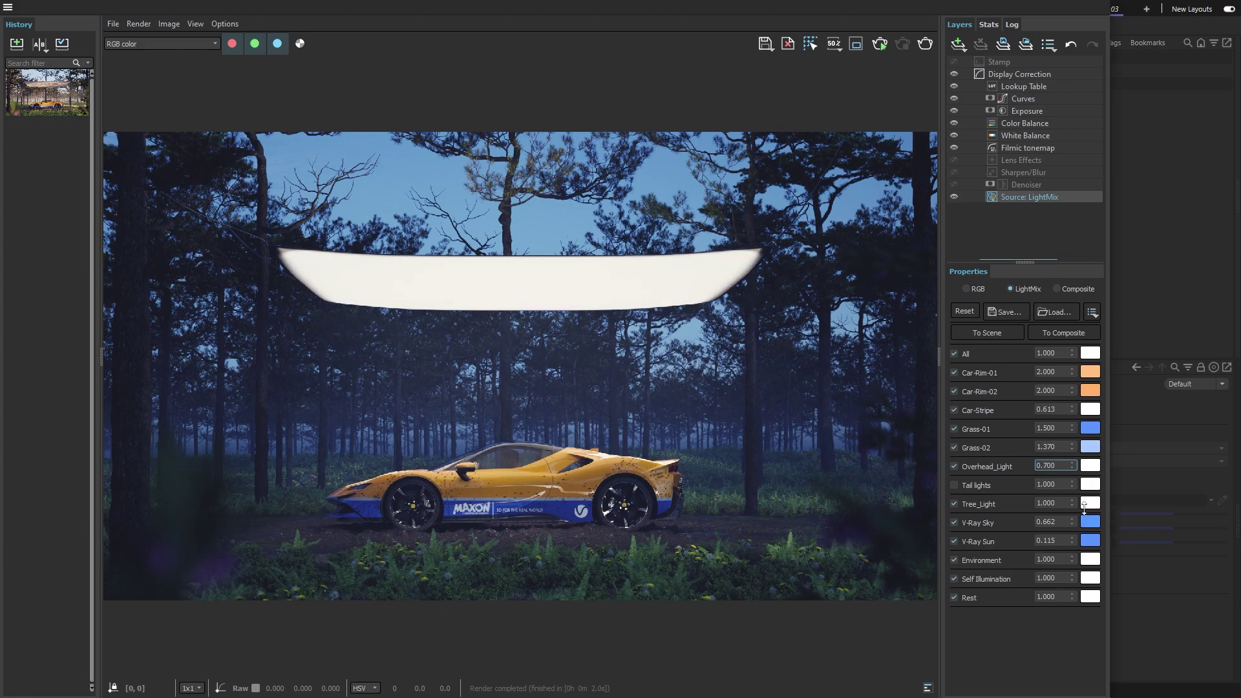
{"action": "left_click", "coordinate": [1089, 466]}
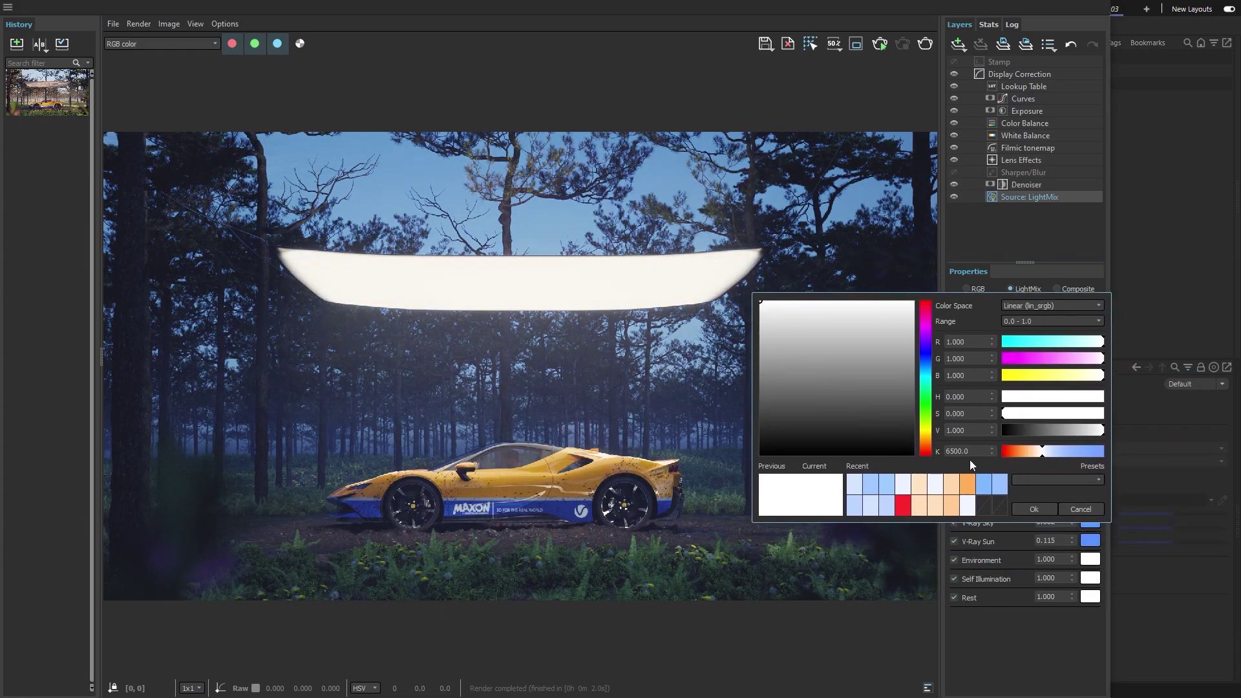
{"action": "left_click", "coordinate": [960, 481]}
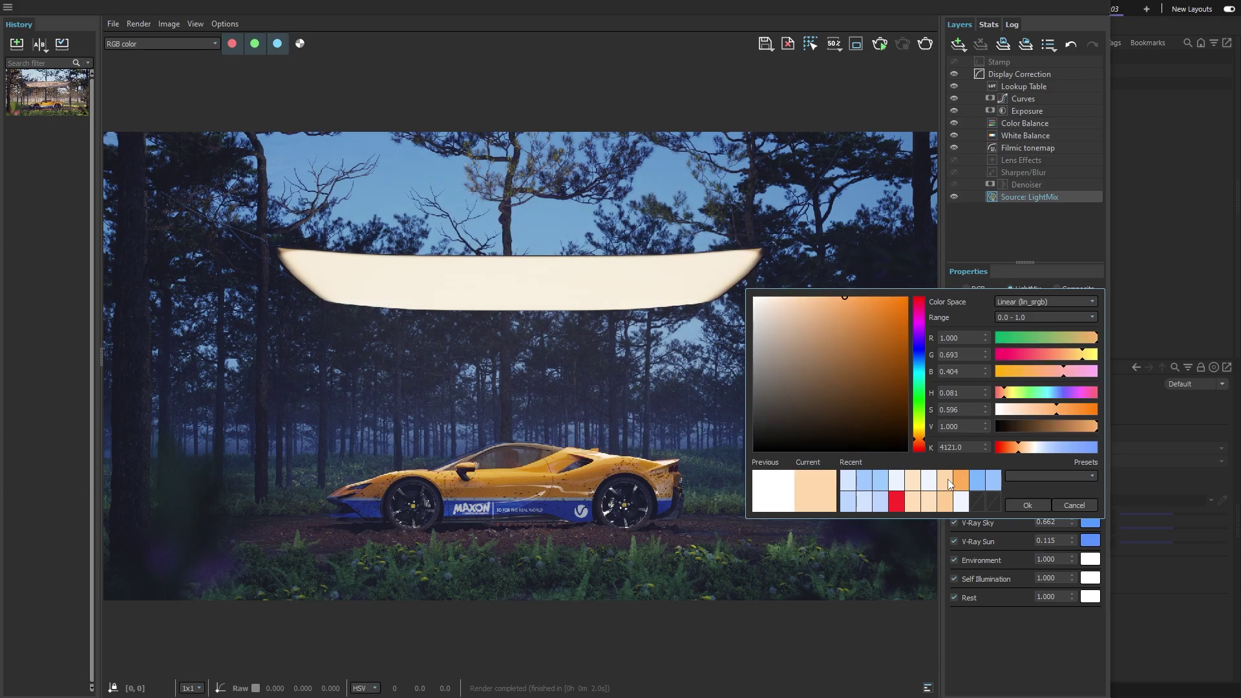
{"action": "left_click", "coordinate": [949, 485]}
{"action": "left_click", "coordinate": [1028, 505]}
Re-enable the Tail lights at intensity 3 with a red colour.
{"action": "left_click", "coordinate": [984, 483]}
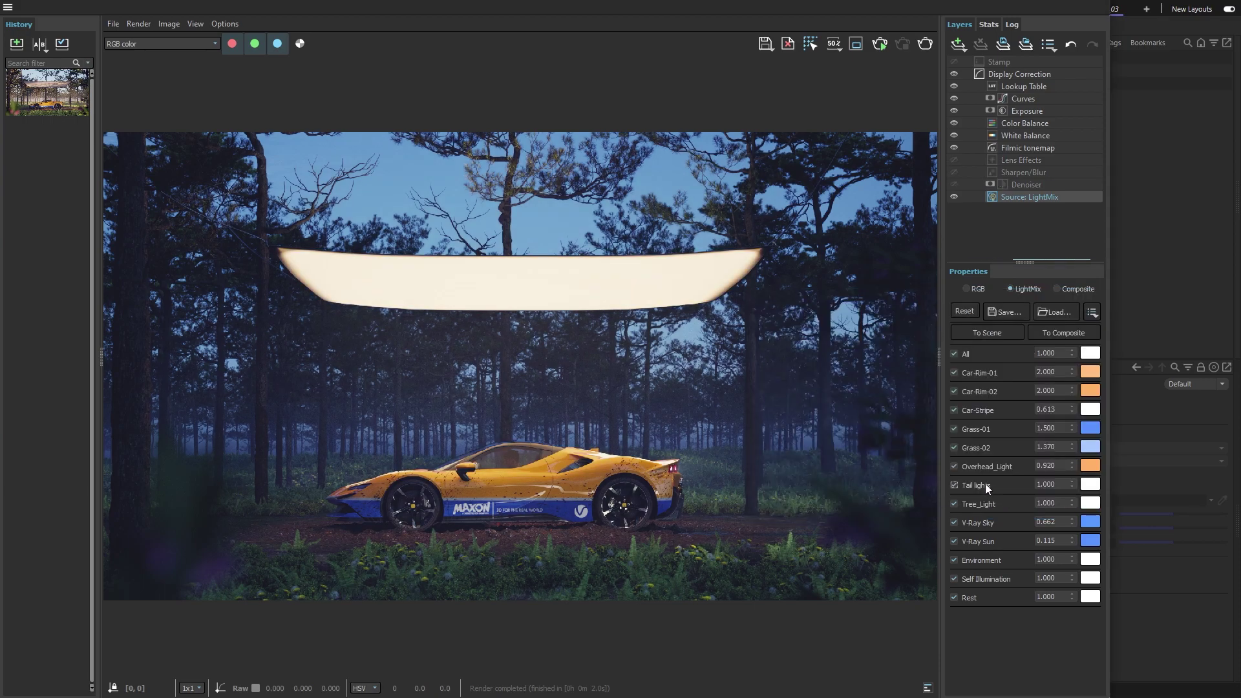
{"action": "double_click", "coordinate": [1056, 485]}
{"action": "type", "text": "3"}
{"action": "key", "text": "Return"}
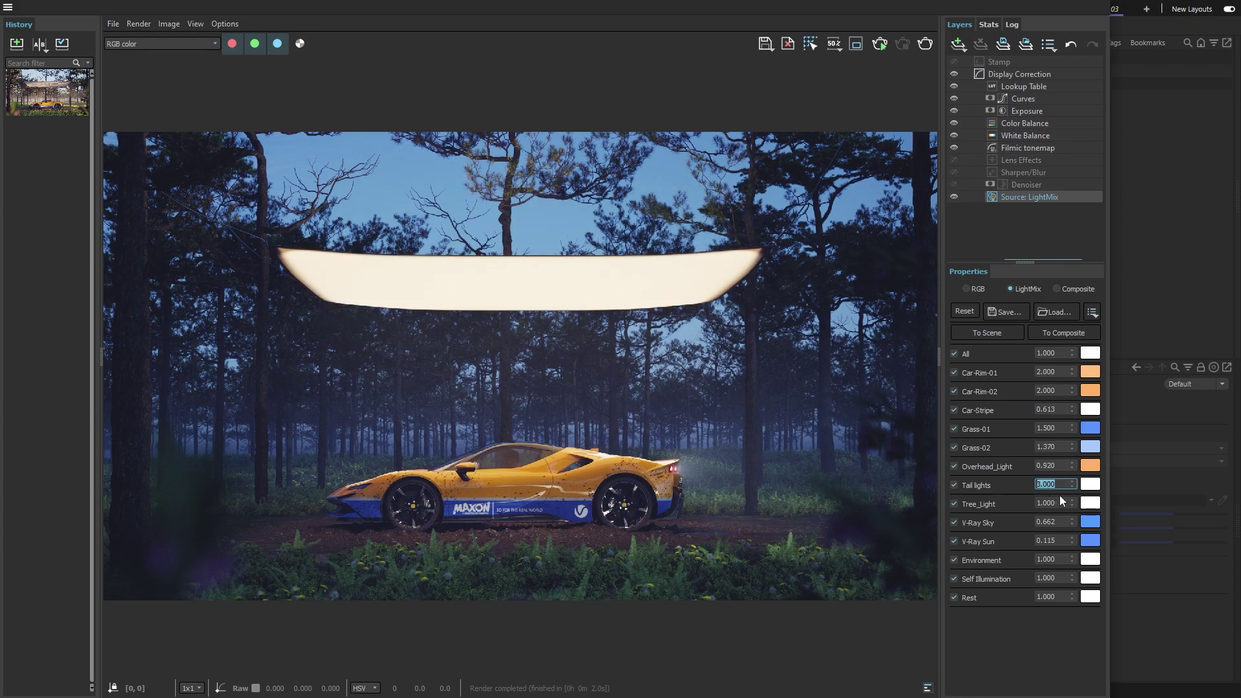
{"action": "left_click", "coordinate": [1088, 487]}
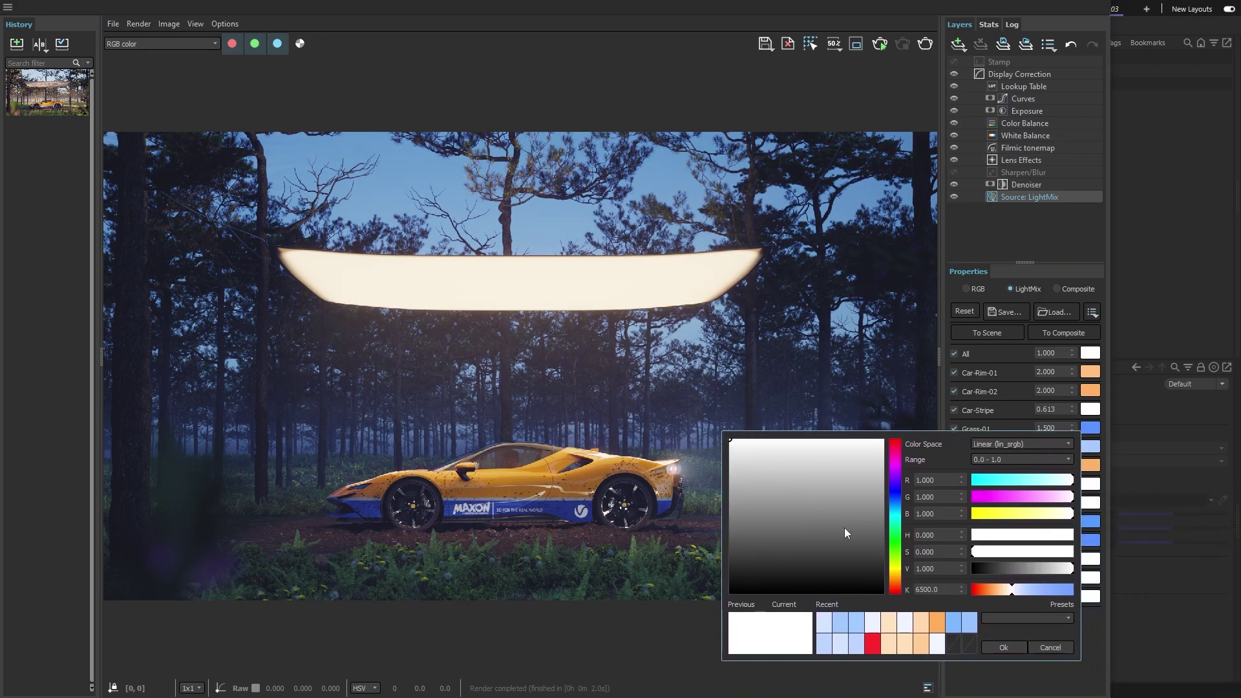
{"action": "left_click", "coordinate": [874, 650]}
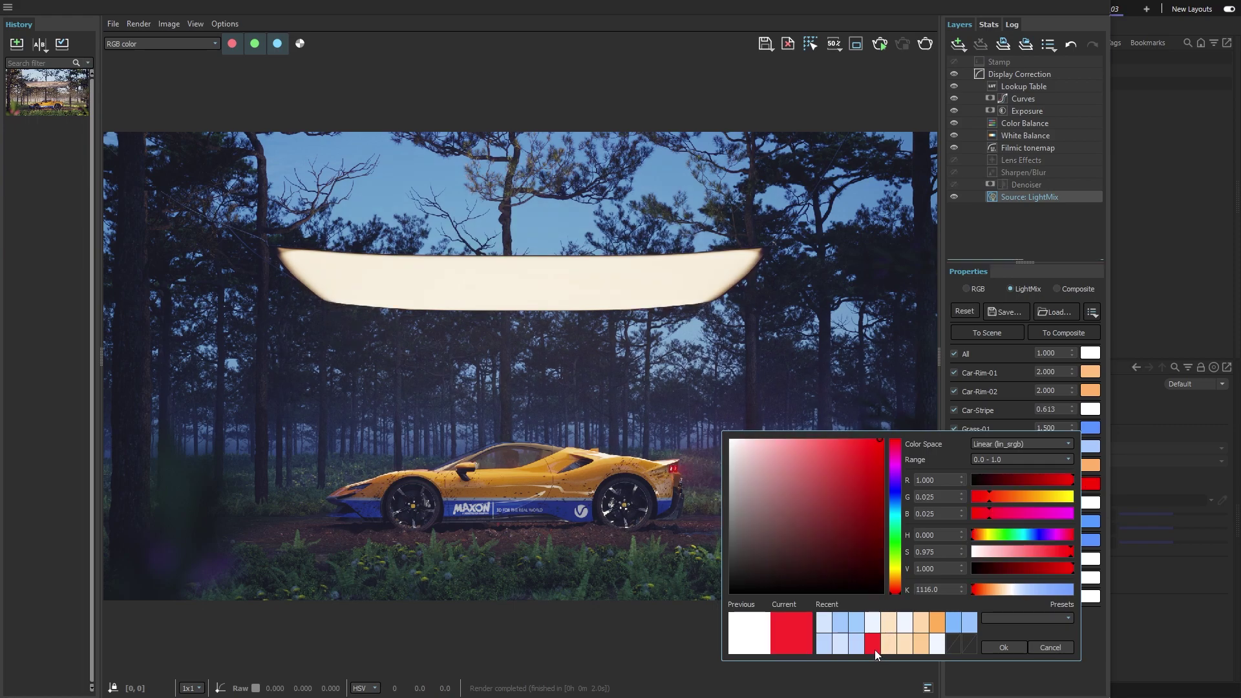
{"action": "left_click", "coordinate": [995, 643]}
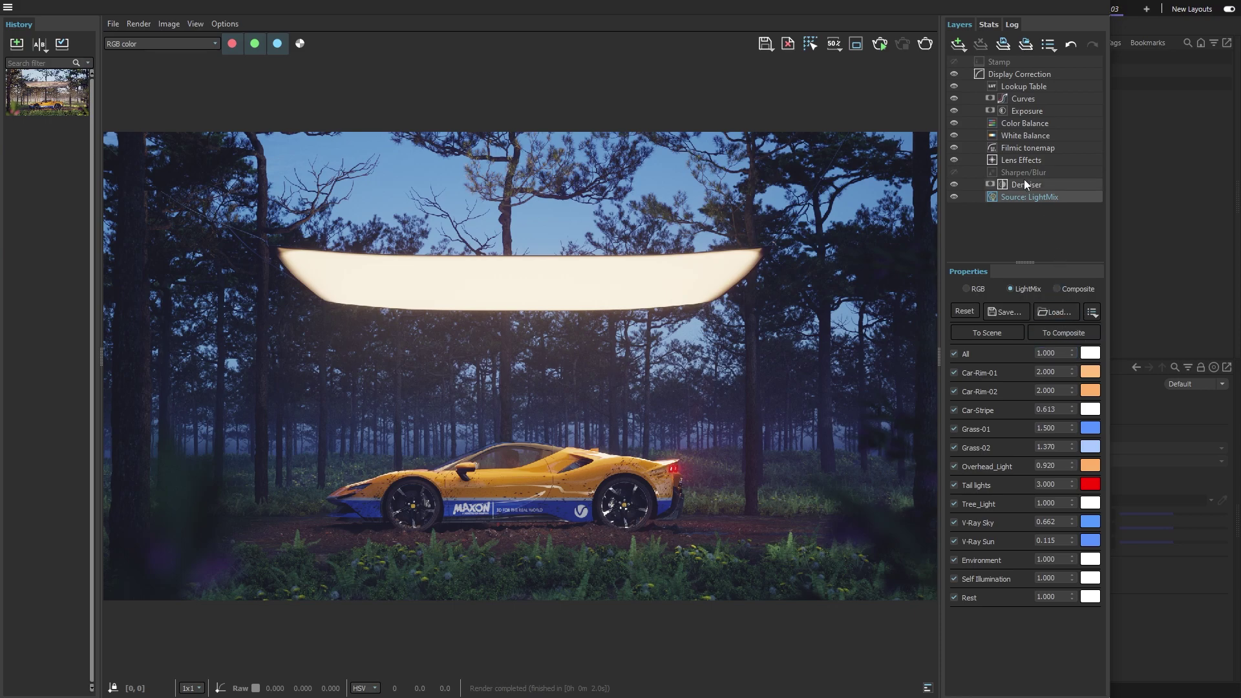
Raise the Lens Effects intensity to 2.147 and save a render snapshot to history.
{"action": "left_click", "coordinate": [1012, 163]}
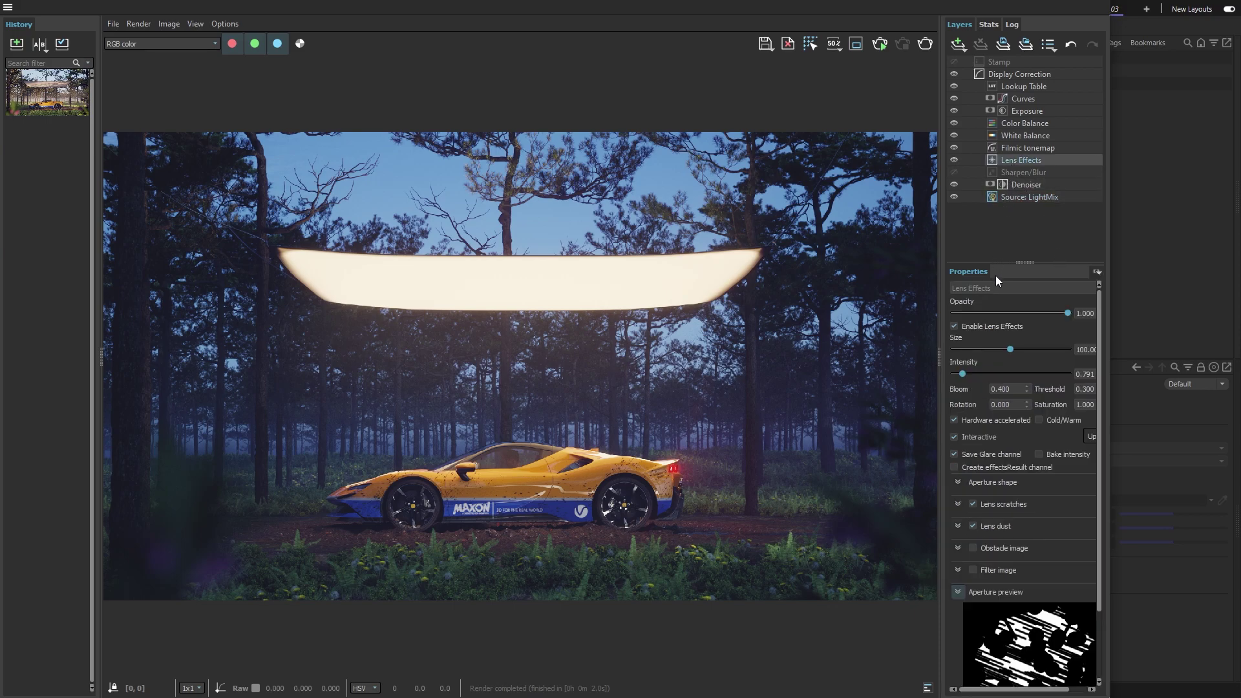
{"action": "left_click_drag", "start_coordinate": [963, 372], "coordinate": [979, 374]}
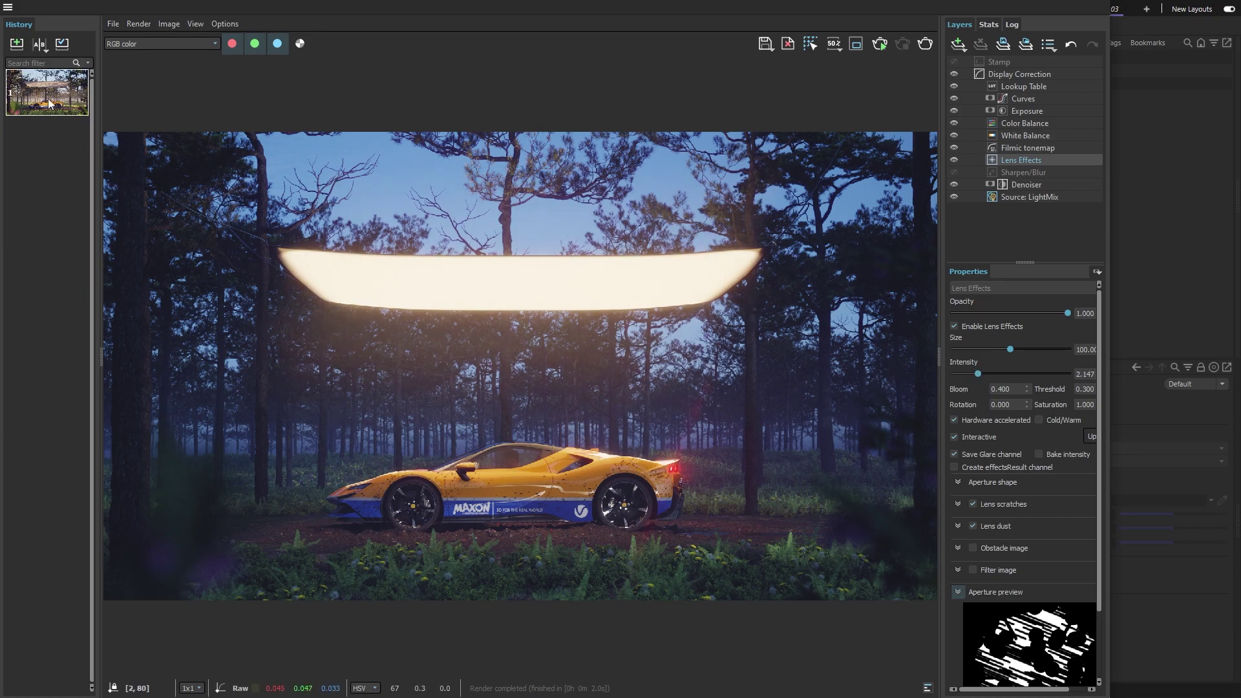
{"action": "left_click", "coordinate": [16, 44]}
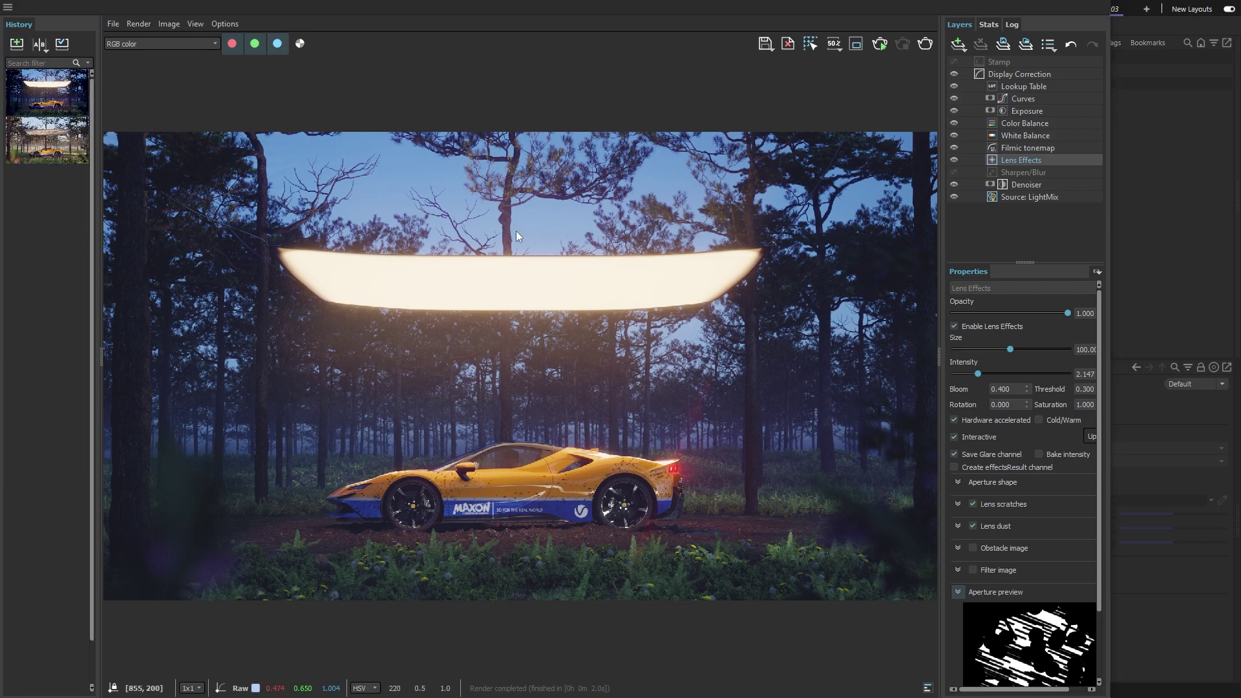
{"action": "left_click", "coordinate": [1015, 198]}
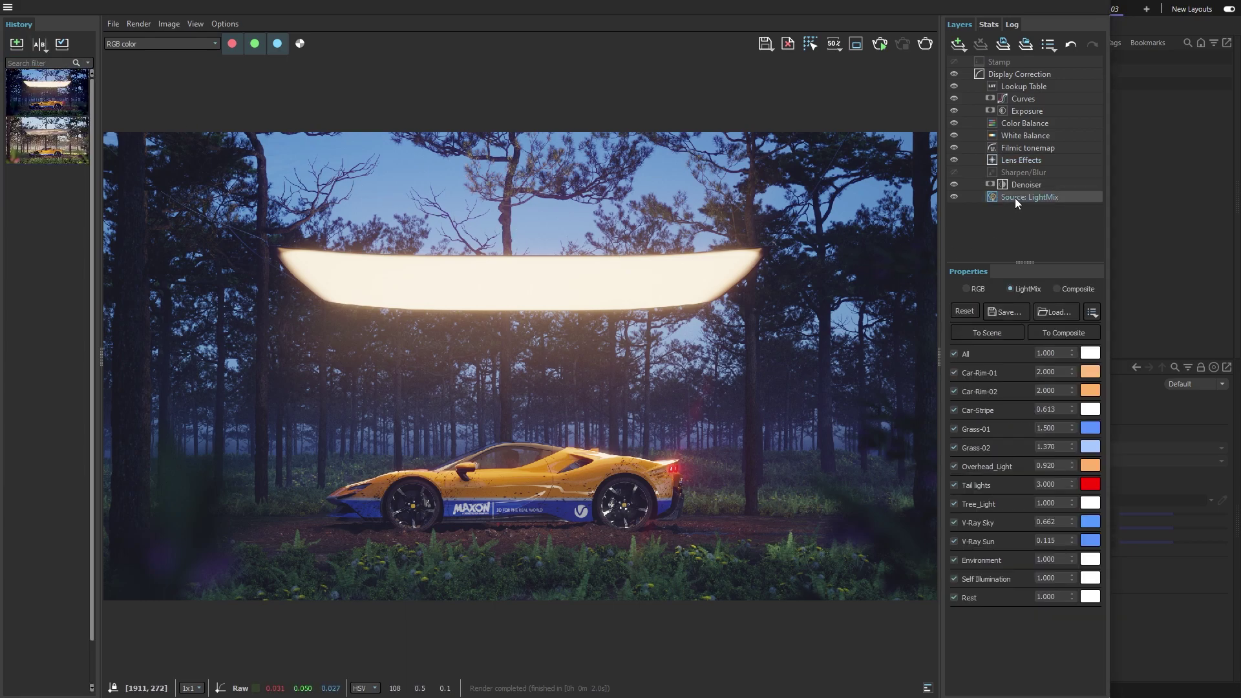
{"action": "left_click", "coordinate": [1058, 289]}
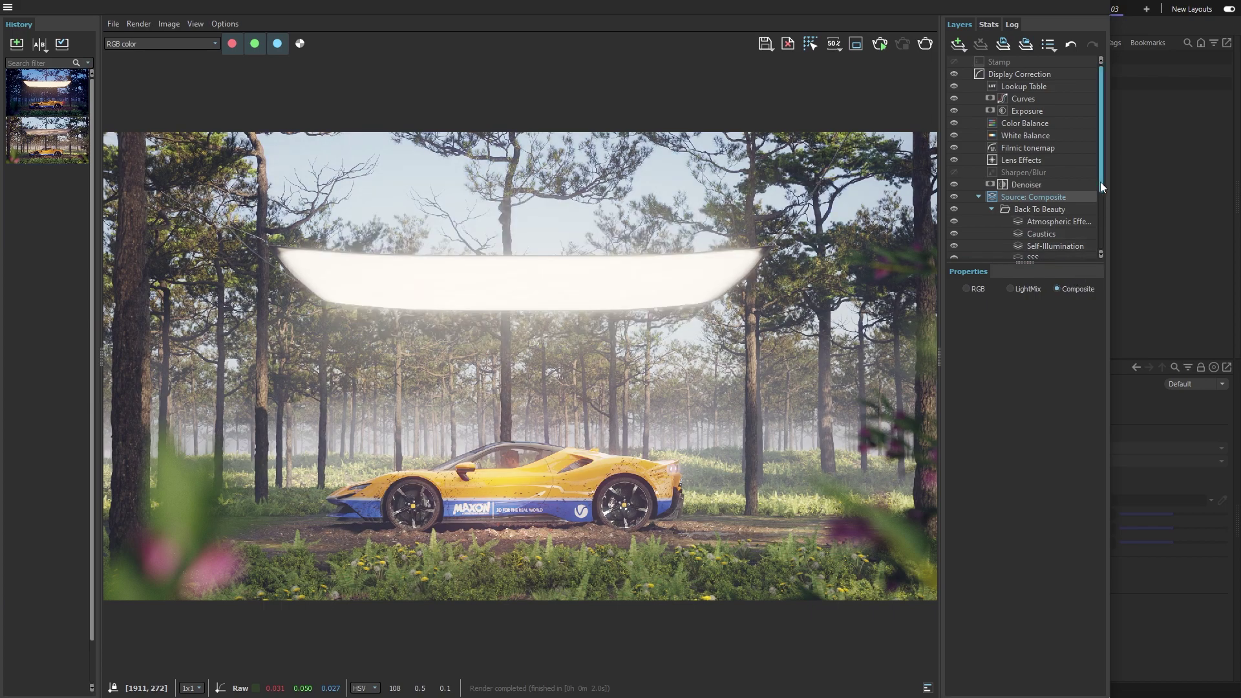
{"action": "left_click_drag", "start_coordinate": [1100, 182], "coordinate": [1104, 243]}
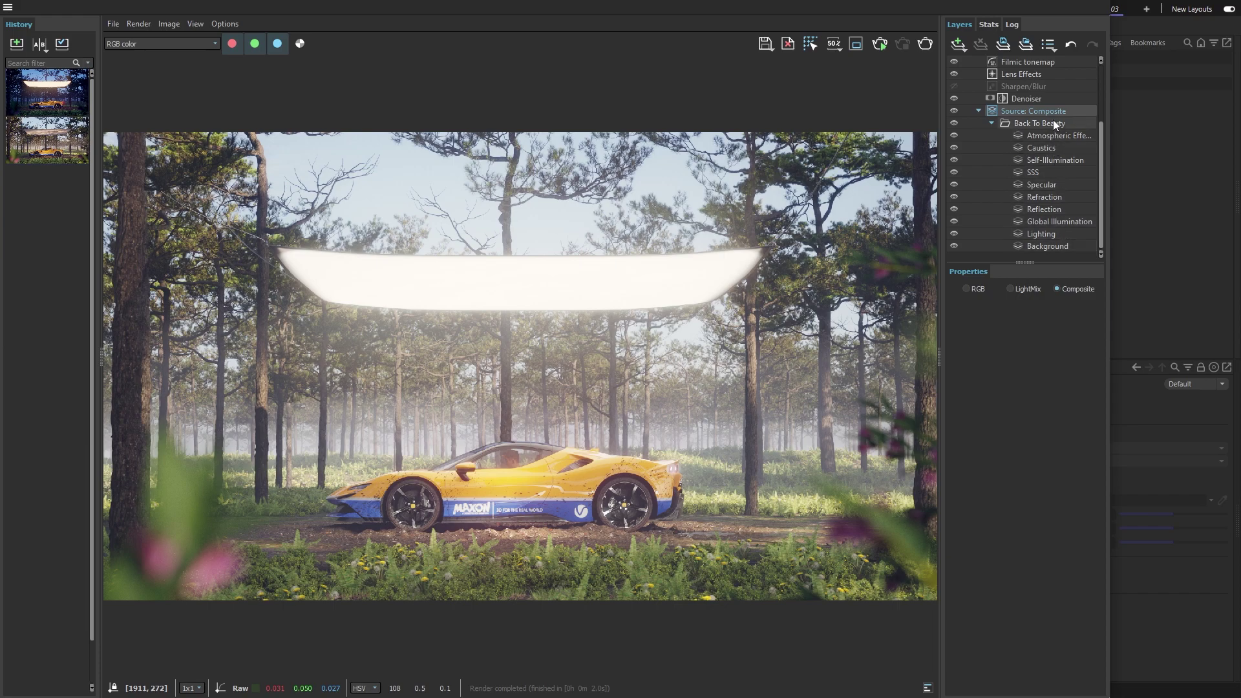
{"action": "left_click", "coordinate": [1010, 290]}
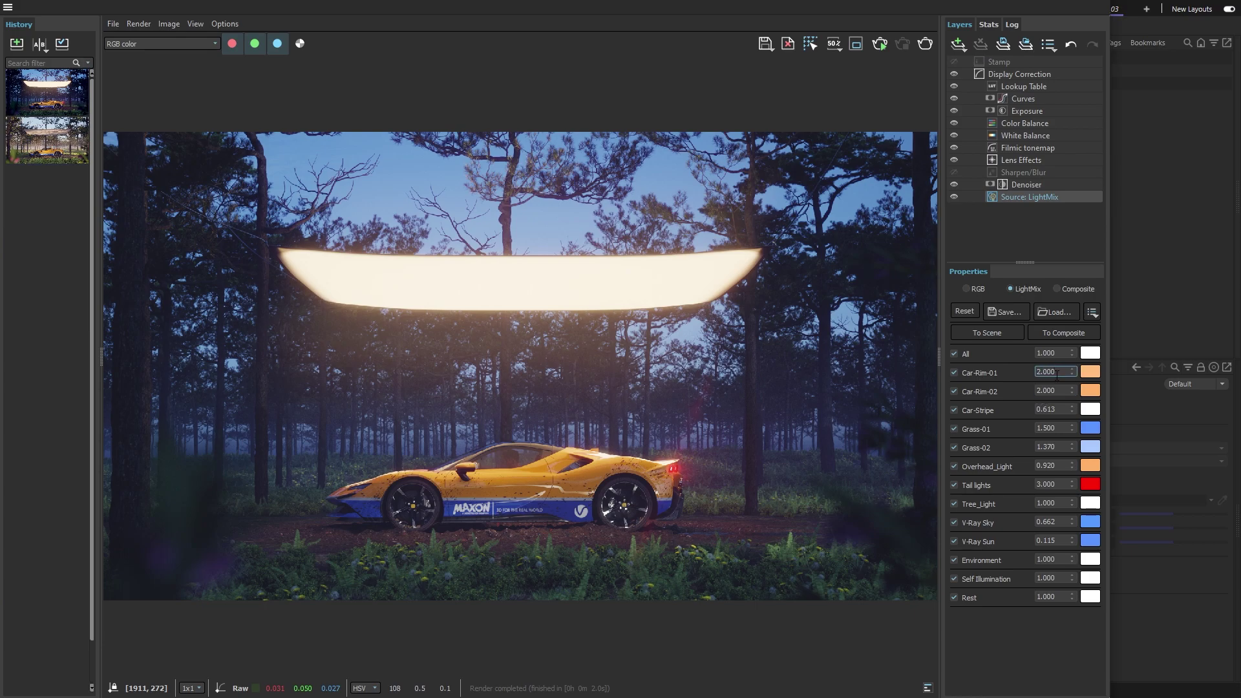
Convert the LightMix into composite layers and inspect the Car-Rim light layers.
{"action": "left_click", "coordinate": [1061, 333]}
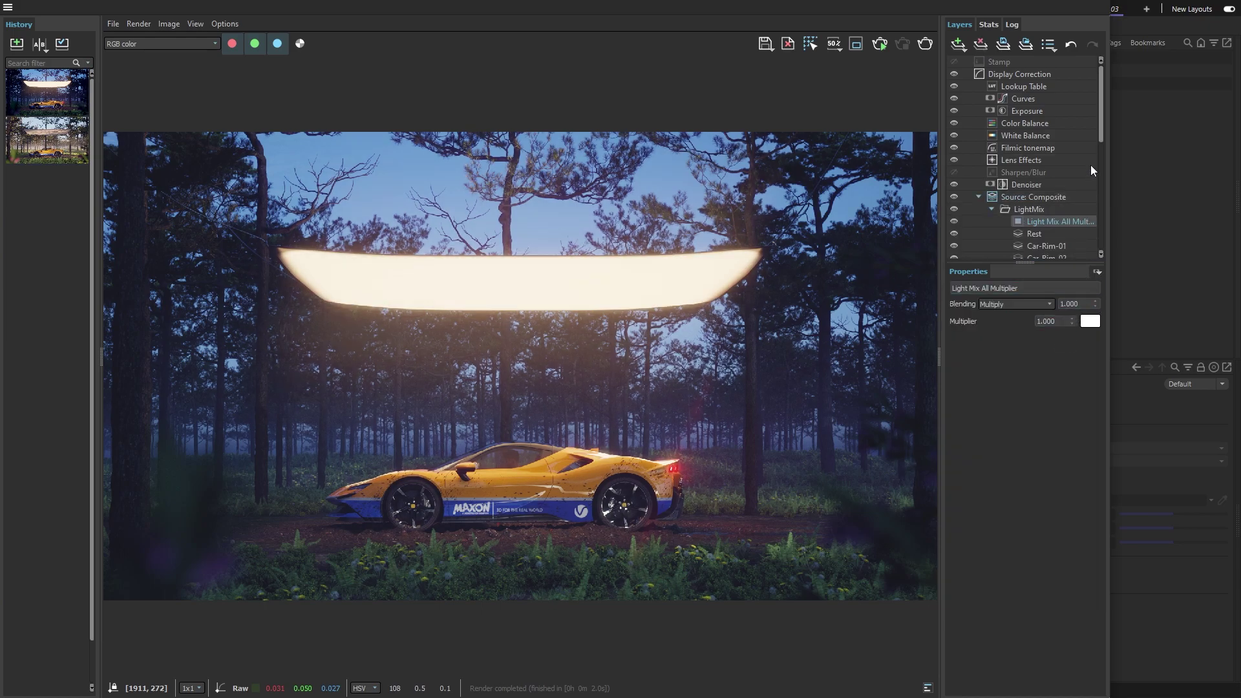
{"action": "left_click_drag", "start_coordinate": [1098, 137], "coordinate": [1099, 157]}
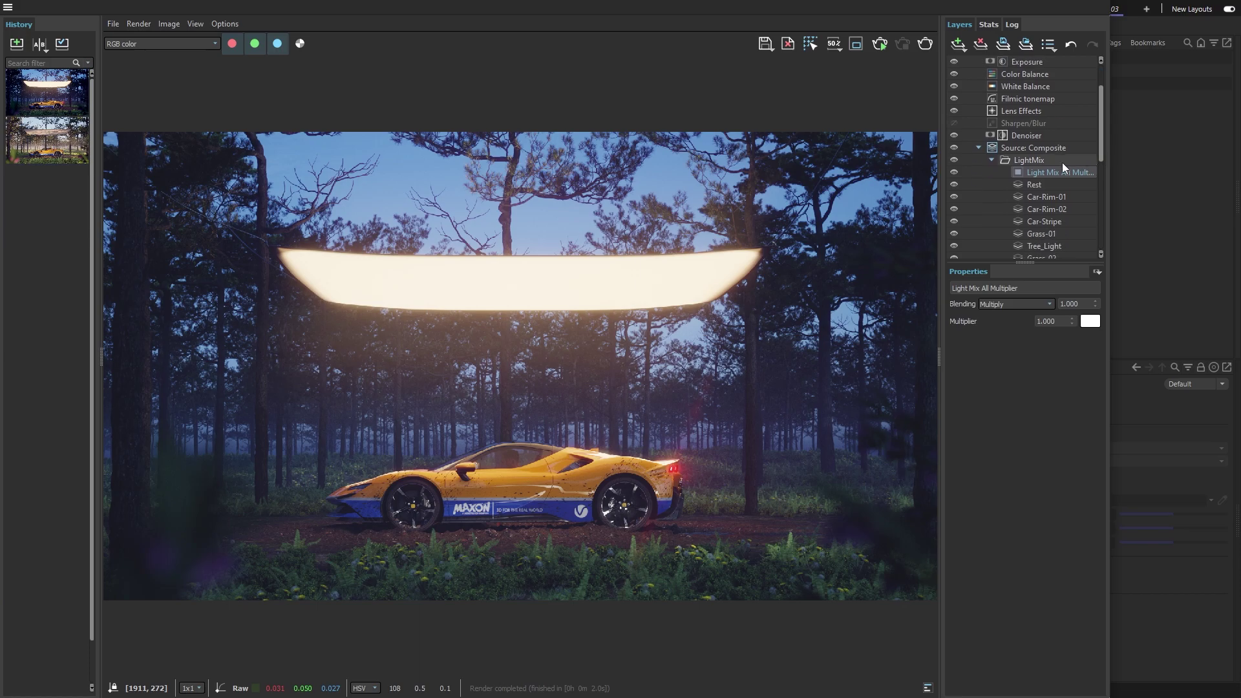
{"action": "left_click", "coordinate": [1062, 198]}
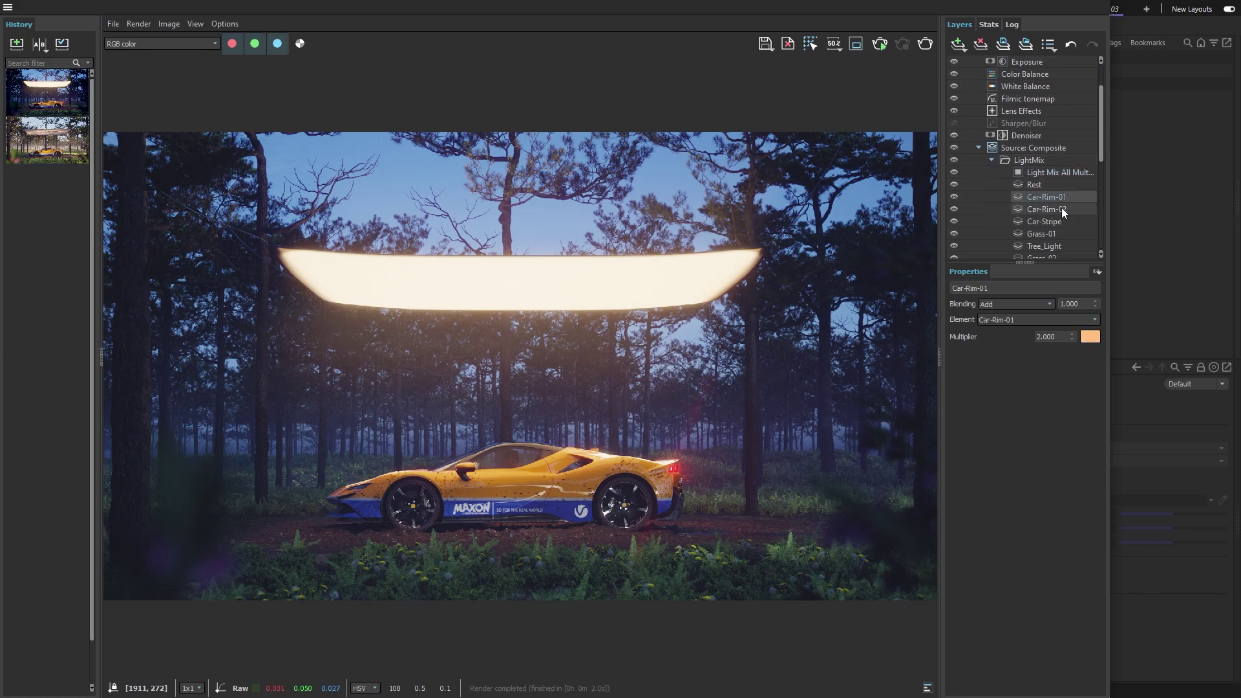
{"action": "left_click", "coordinate": [1062, 210]}
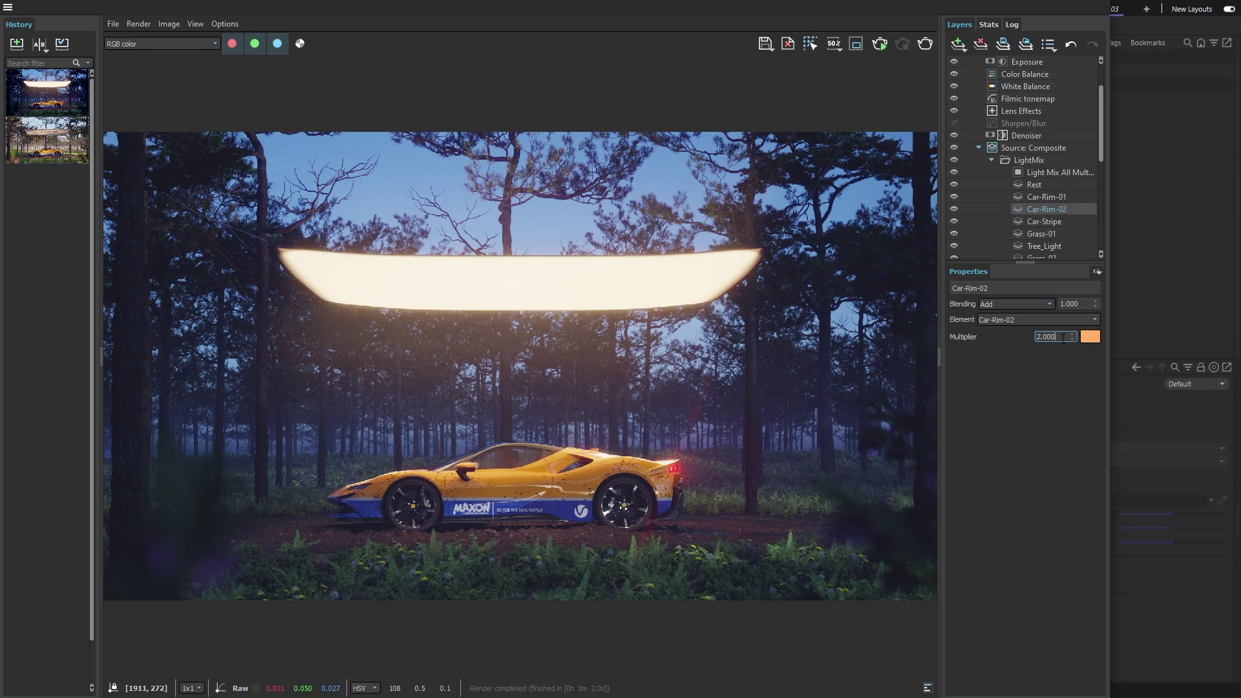
{"action": "left_click_drag", "start_coordinate": [1099, 154], "coordinate": [1102, 131]}
{"action": "left_click", "coordinate": [1060, 210]}
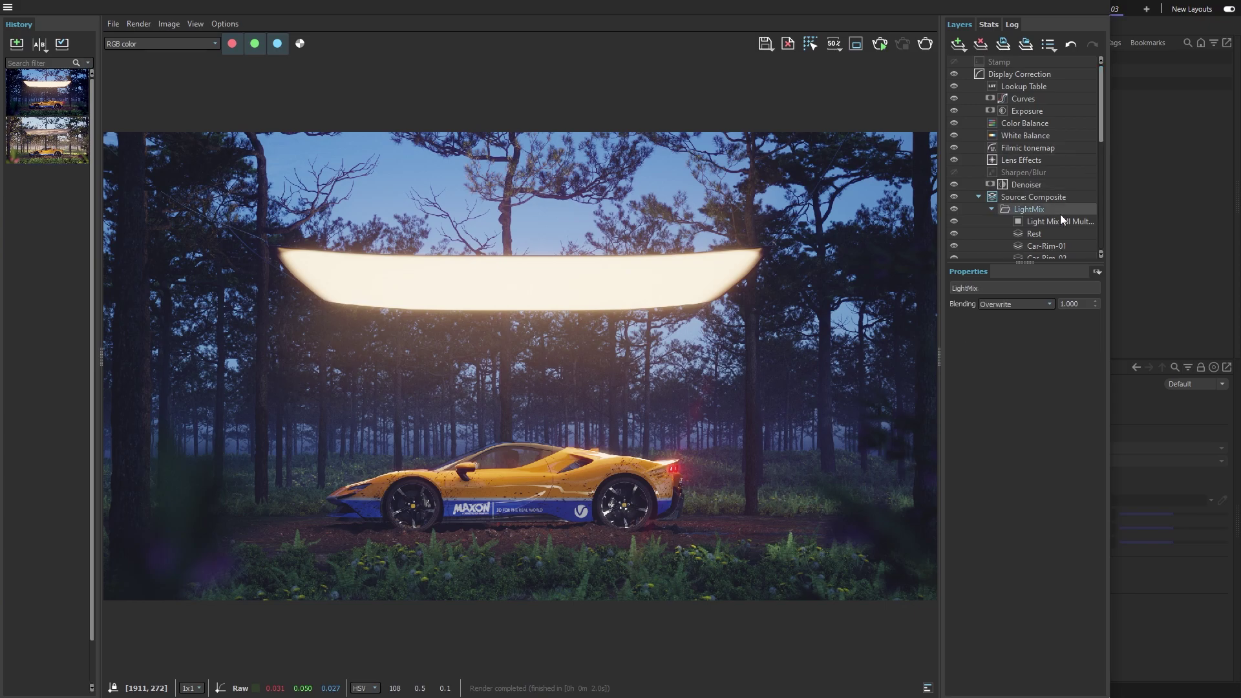
{"action": "left_click", "coordinate": [1057, 197]}
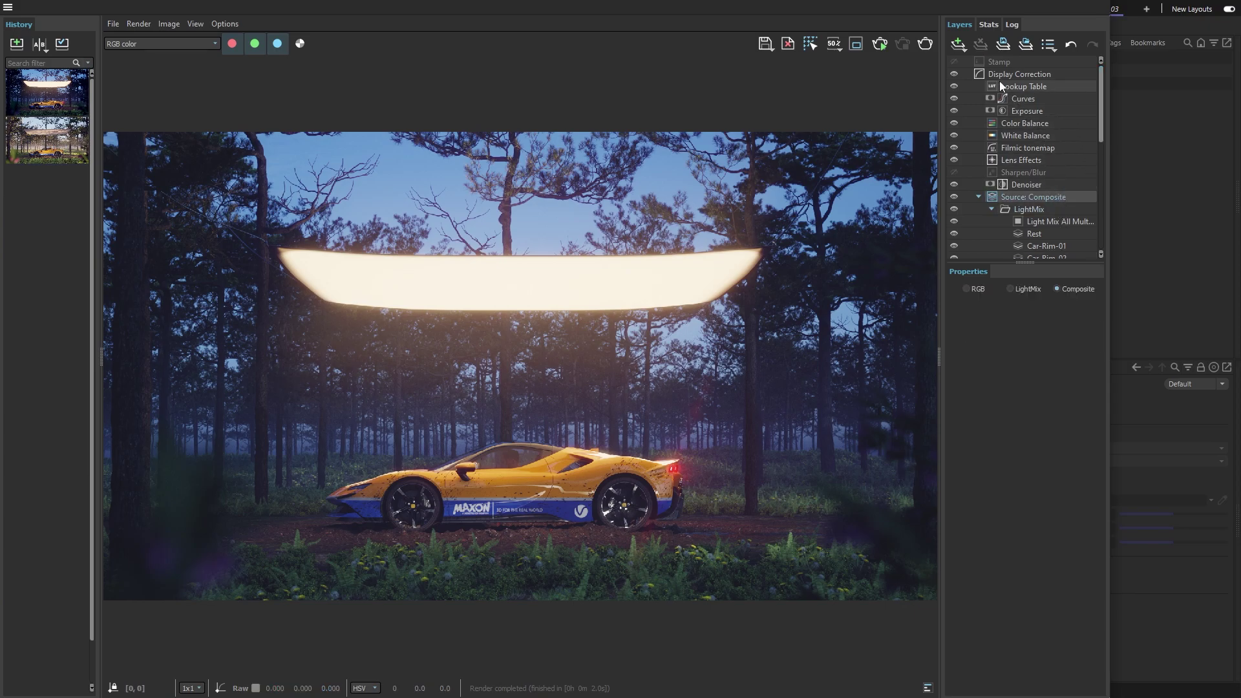
Add a Render Element layer using the Atmospheric Effects element.
{"action": "left_click", "coordinate": [960, 45]}
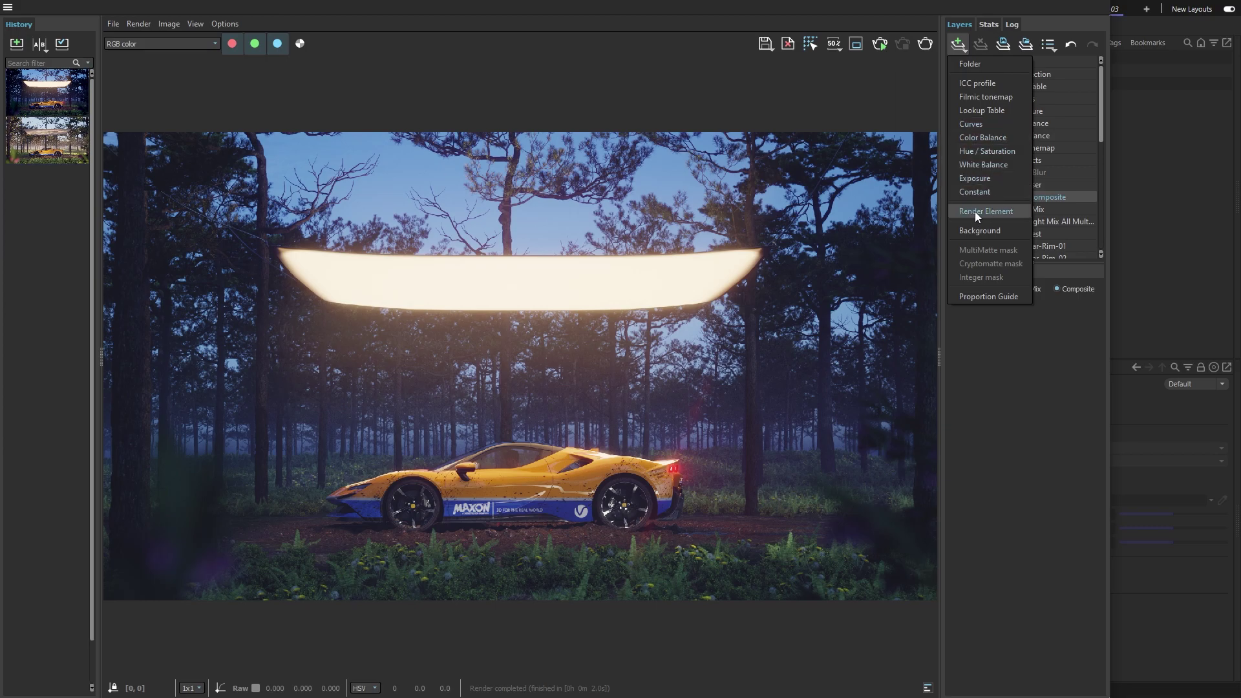
{"action": "left_click", "coordinate": [1008, 211]}
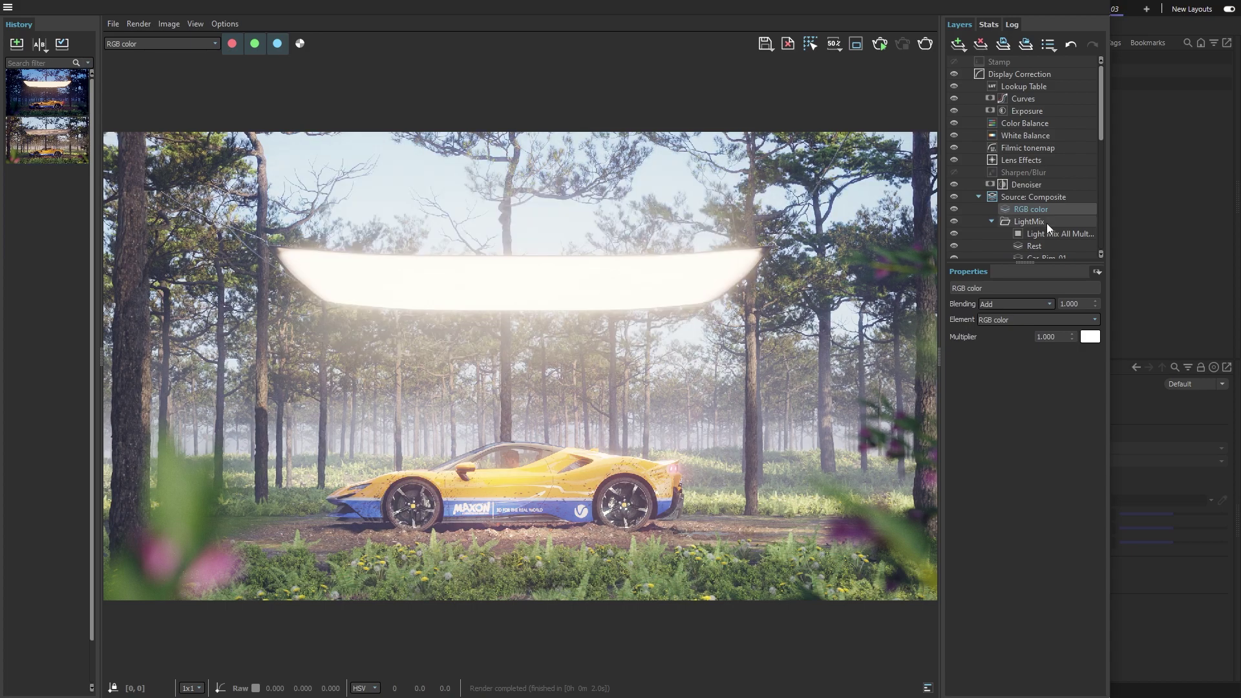
{"action": "left_click", "coordinate": [1095, 320]}
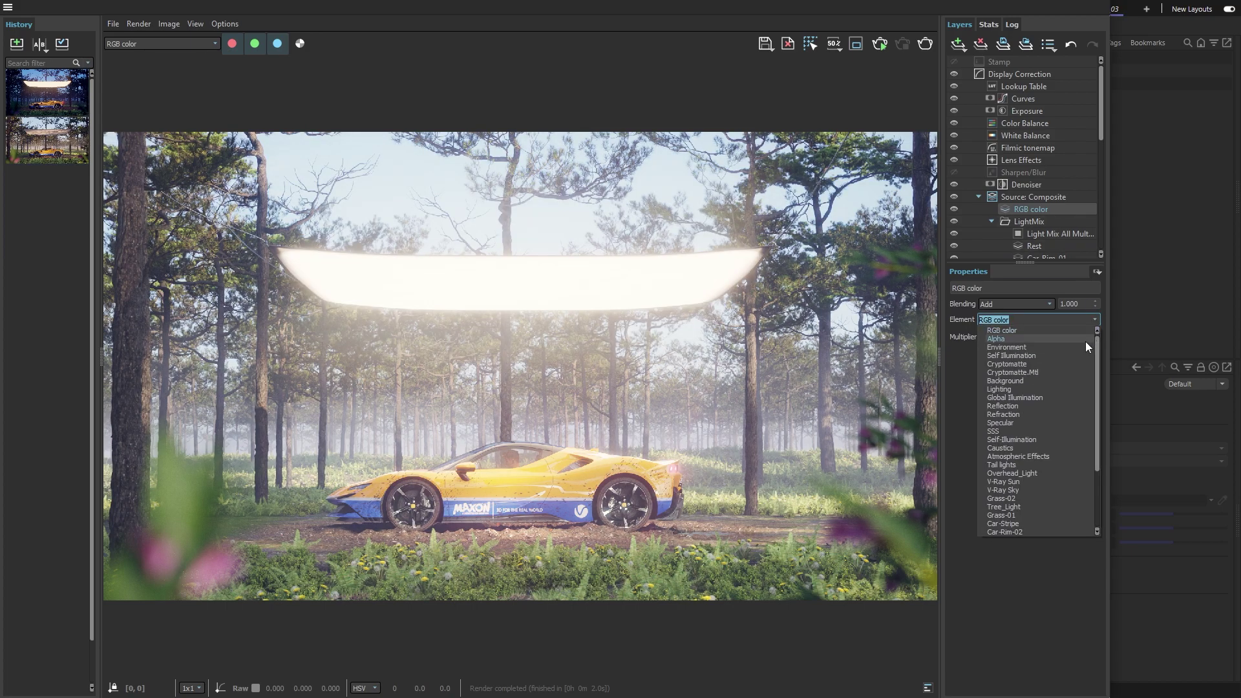
{"action": "mouse_move", "coordinate": [1097, 367]}
{"action": "left_mouse_down"}
{"action": "mouse_move", "coordinate": [1106, 432]}
{"action": "mouse_move", "coordinate": [1105, 354]}
{"action": "left_mouse_up"}
{"action": "left_click", "coordinate": [1077, 456]}
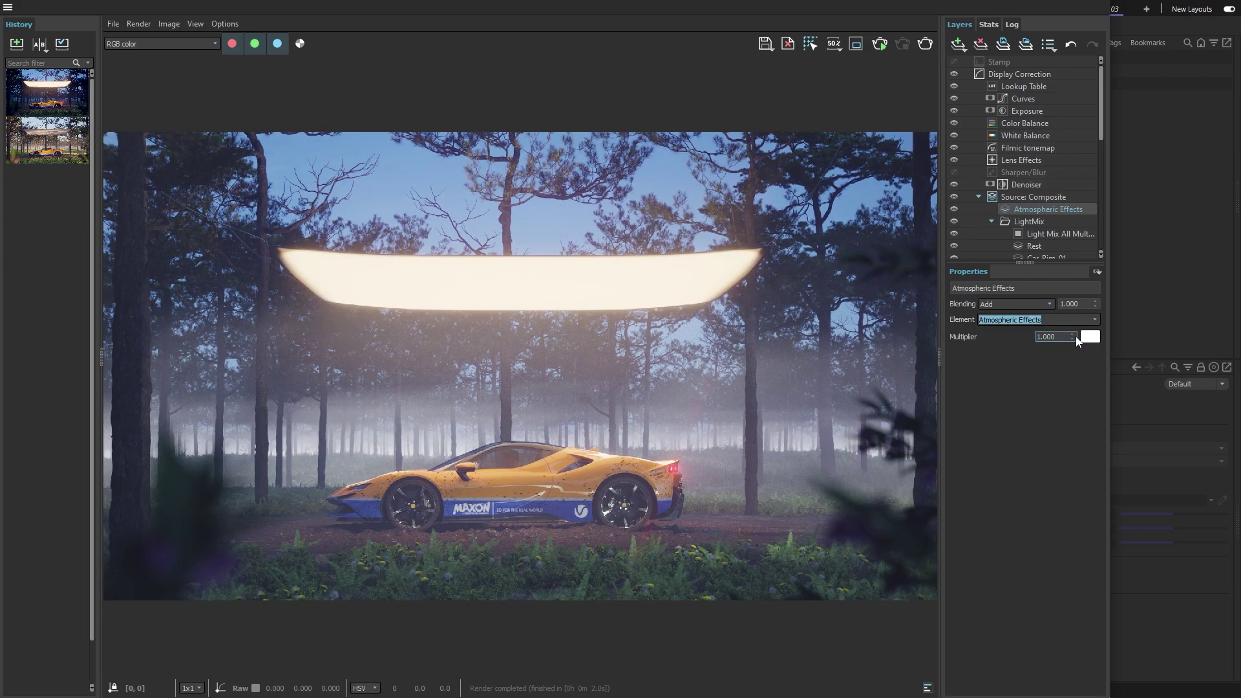
Tint the fog multiplier light blue and try blending modes, ending on Add.
{"action": "mouse_move", "coordinate": [1076, 336]}
{"action": "left_mouse_down"}
{"action": "mouse_move", "coordinate": [1072, 457]}
{"action": "mouse_move", "coordinate": [1074, 336]}
{"action": "left_mouse_up"}
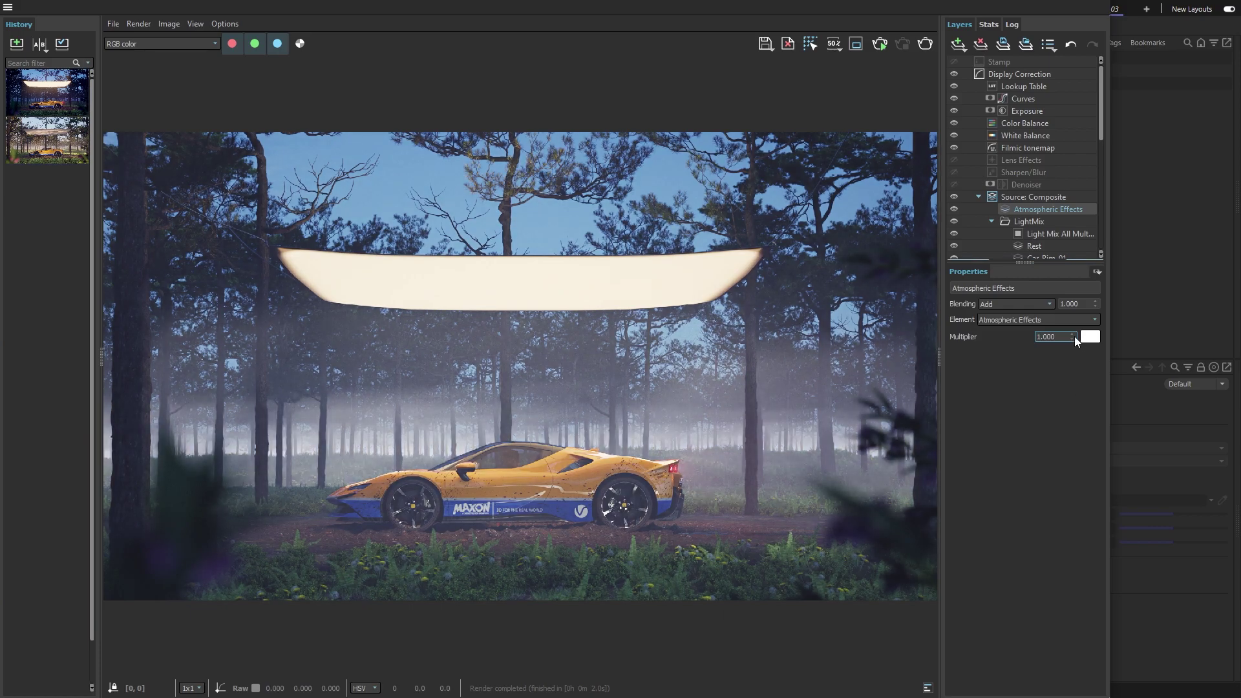
{"action": "left_click", "coordinate": [1090, 336]}
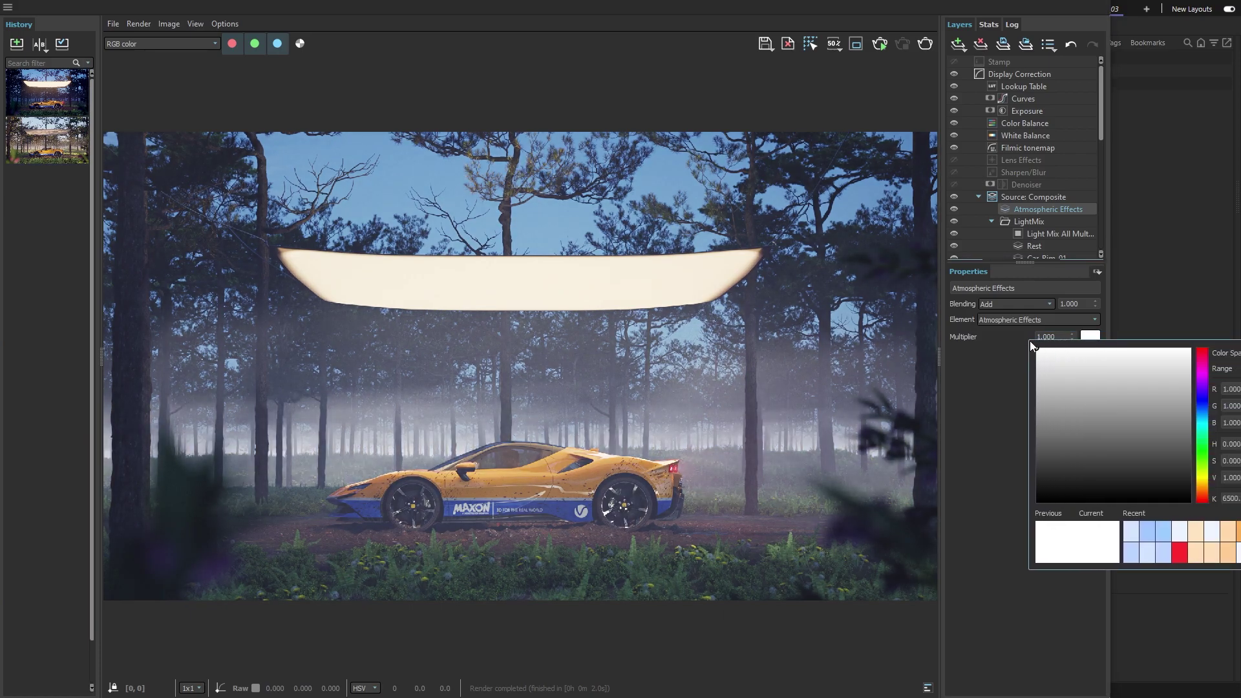
{"action": "mouse_move", "coordinate": [1163, 469]}
{"action": "left_mouse_down"}
{"action": "mouse_move", "coordinate": [1191, 467]}
{"action": "mouse_move", "coordinate": [1171, 467]}
{"action": "left_mouse_up"}
{"action": "left_click", "coordinate": [1135, 526]}
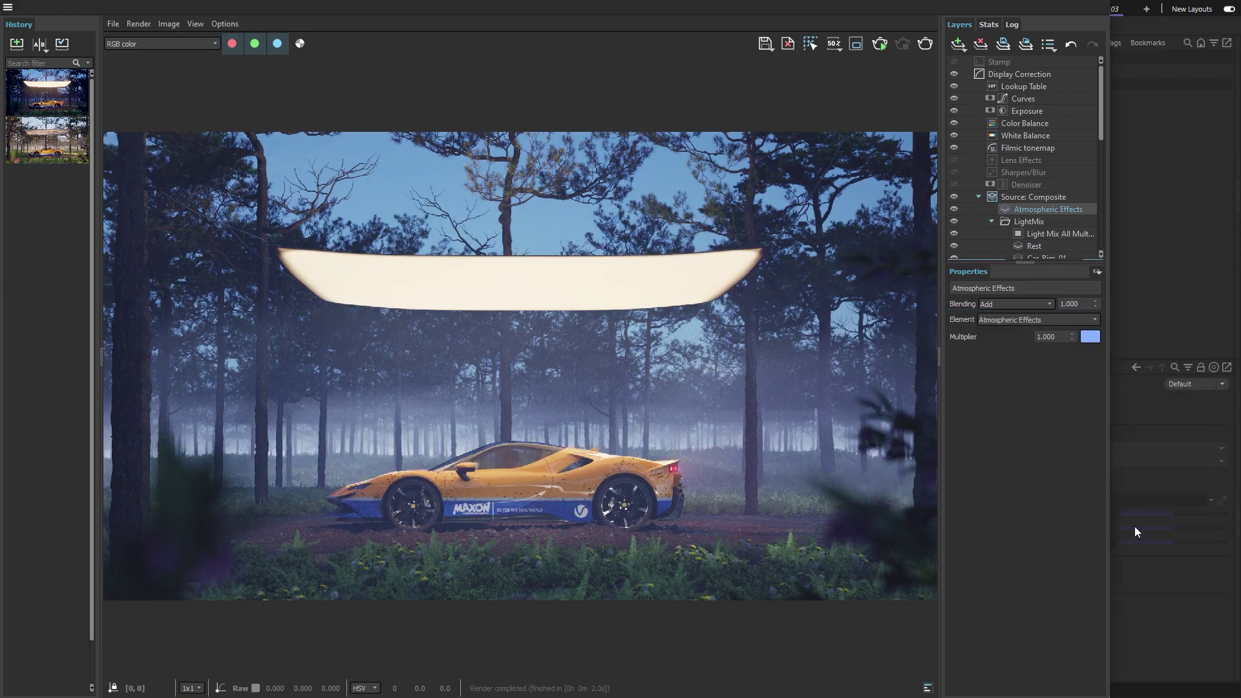
{"action": "left_click", "coordinate": [1050, 305]}
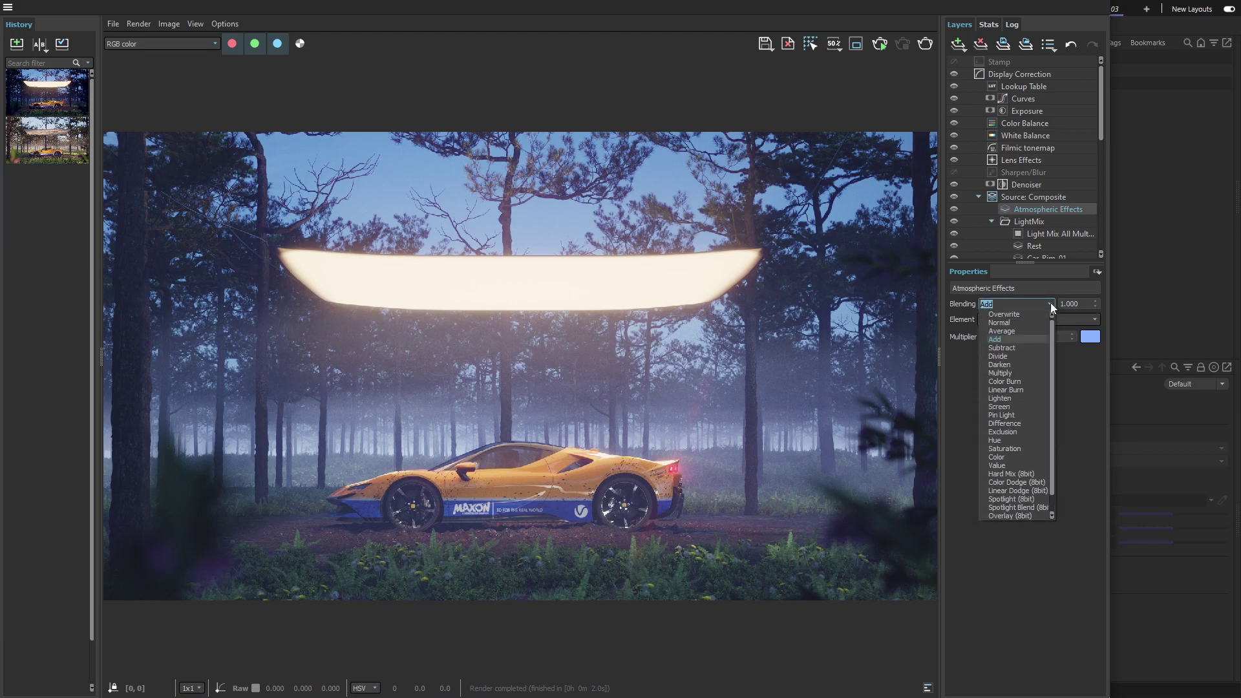
{"action": "left_click", "coordinate": [1025, 372]}
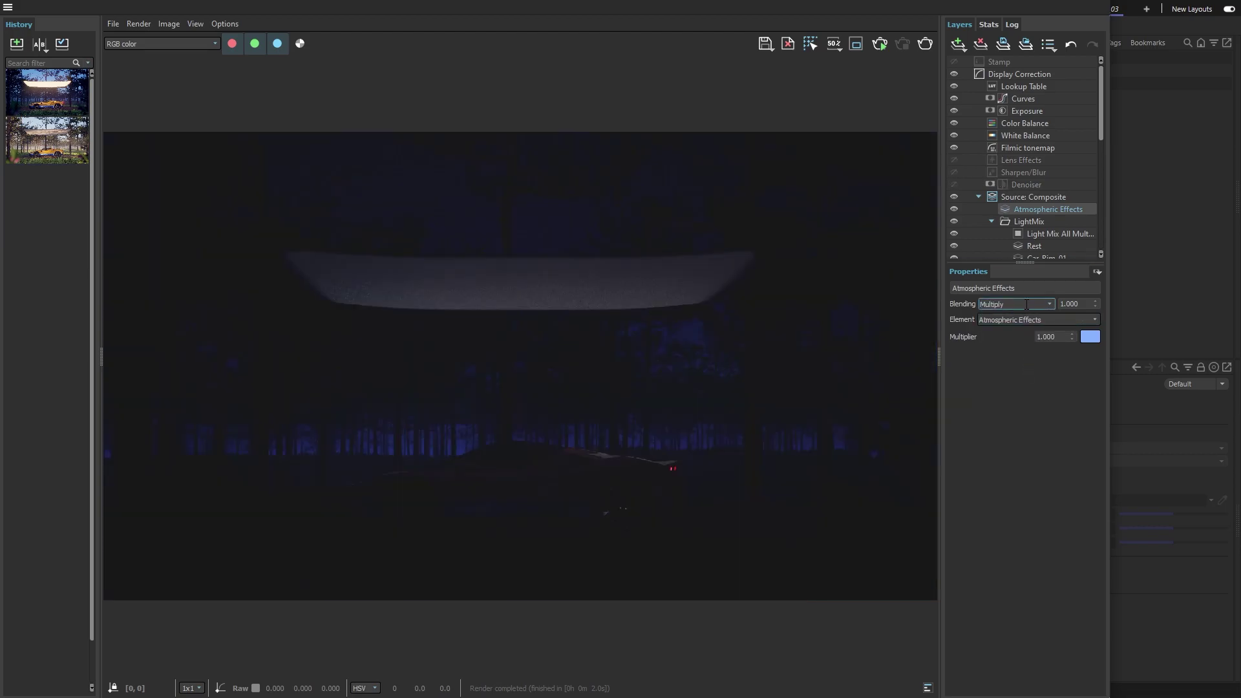
{"action": "scroll", "coordinate": [1026, 305], "scroll_direction": "down", "scroll_amount": 2}
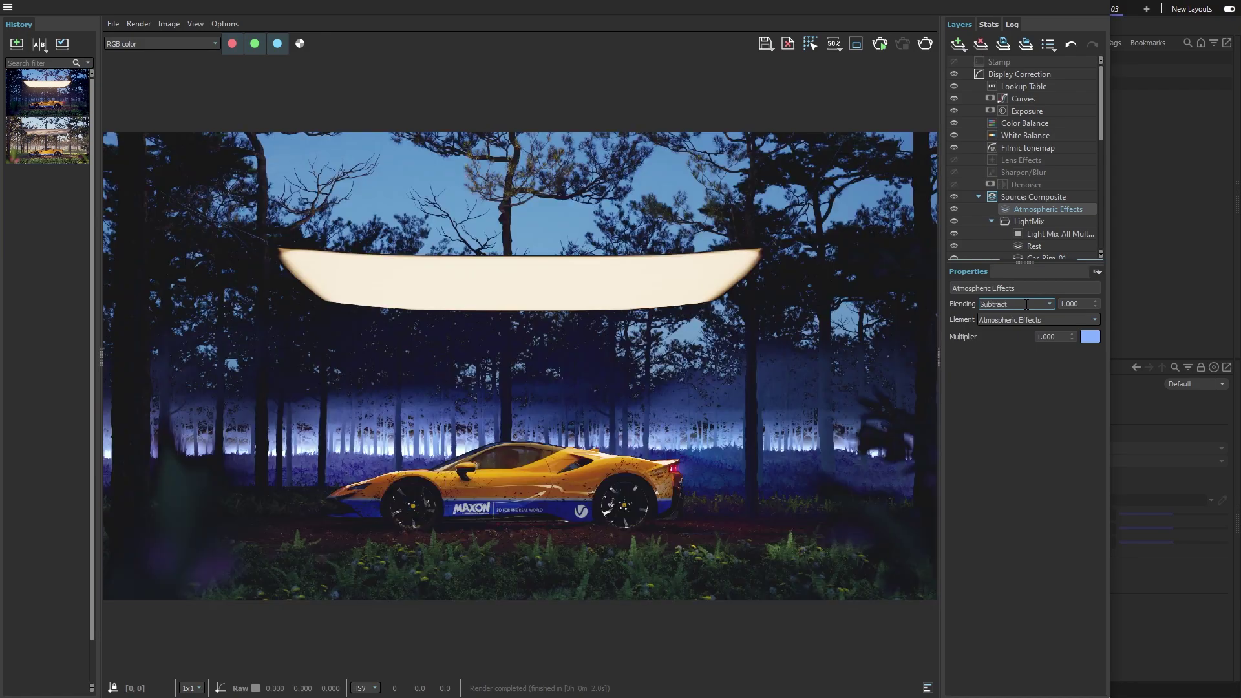
{"action": "scroll", "coordinate": [1026, 304], "scroll_direction": "up", "scroll_amount": 1}
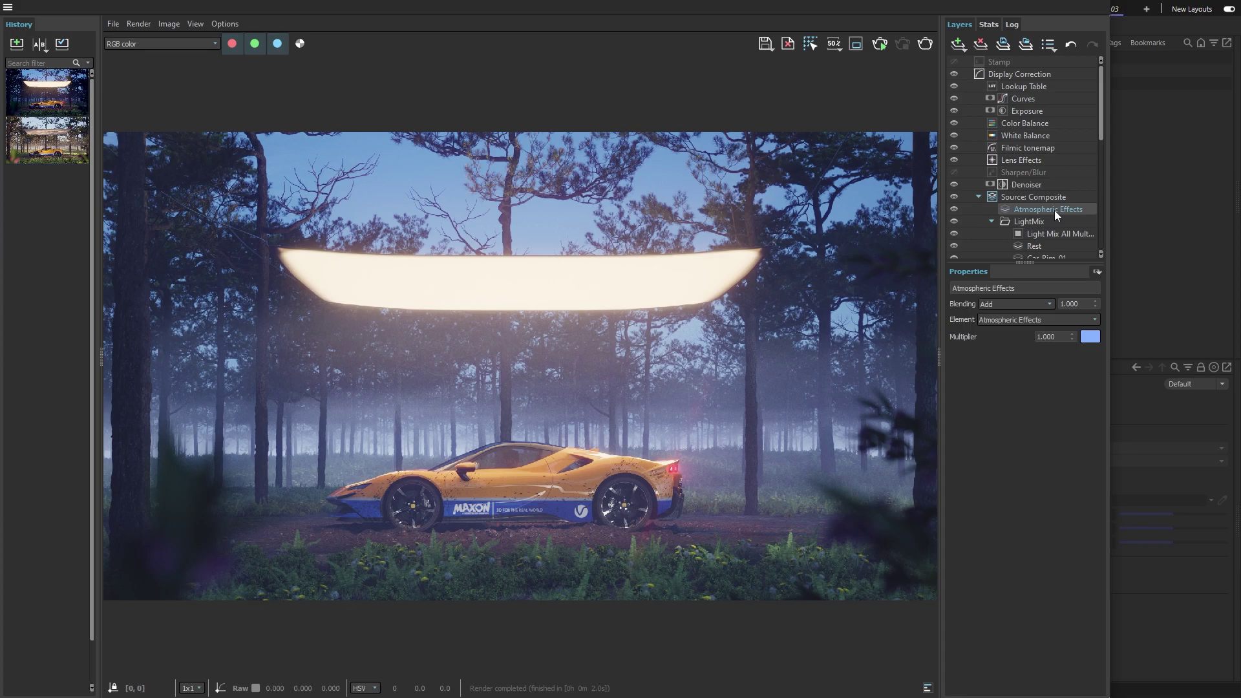
Add a Curves layer above Atmospheric Effects and bend its master curve into a contrast-adding S-shape.
{"action": "left_click", "coordinate": [960, 46]}
{"action": "left_click", "coordinate": [1003, 125]}
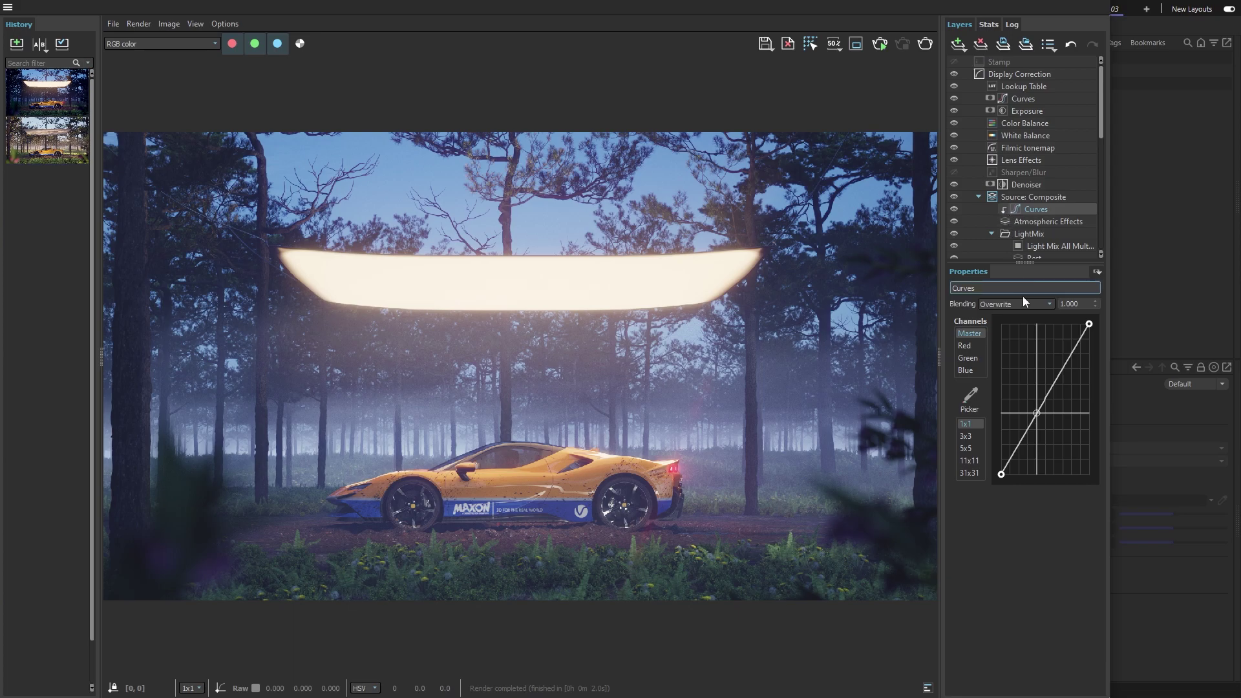
{"action": "left_click_drag", "start_coordinate": [1036, 413], "coordinate": [1030, 448]}
{"action": "left_click_drag", "start_coordinate": [1088, 323], "coordinate": [1056, 332]}
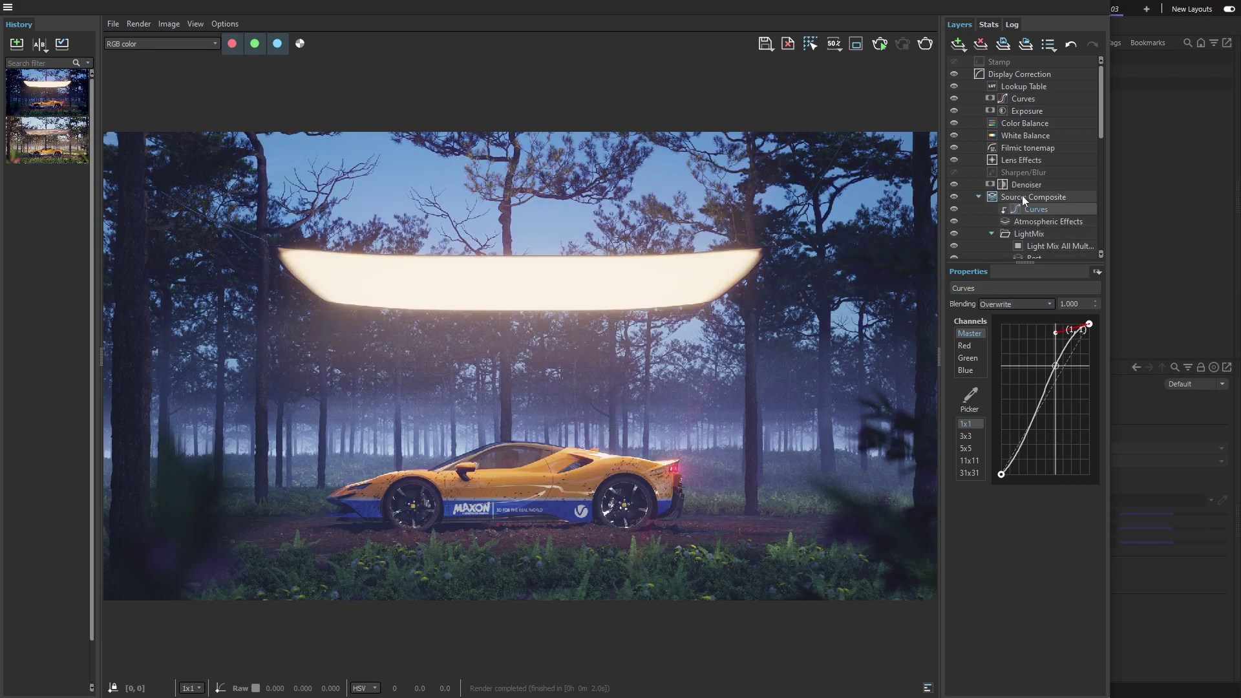
{"action": "left_click", "coordinate": [1022, 196]}
{"action": "left_click", "coordinate": [958, 44]}
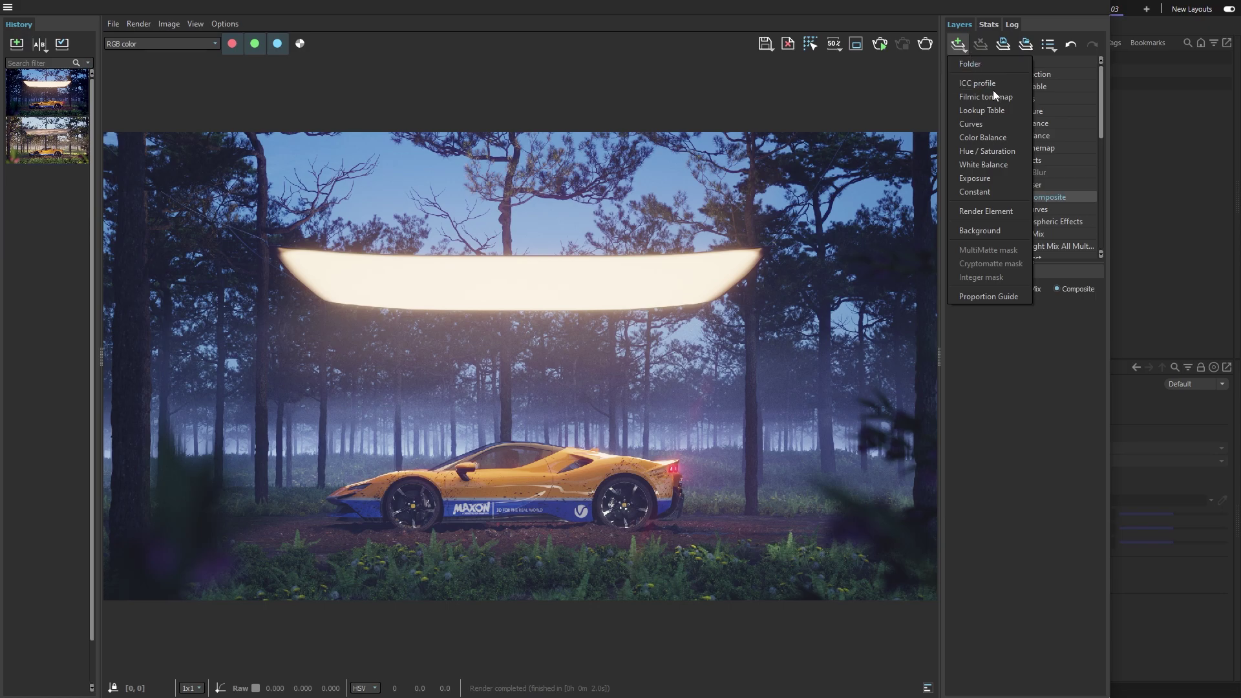
Add a Render Element layer using the Specular element to the composite.
{"action": "left_click", "coordinate": [1013, 211]}
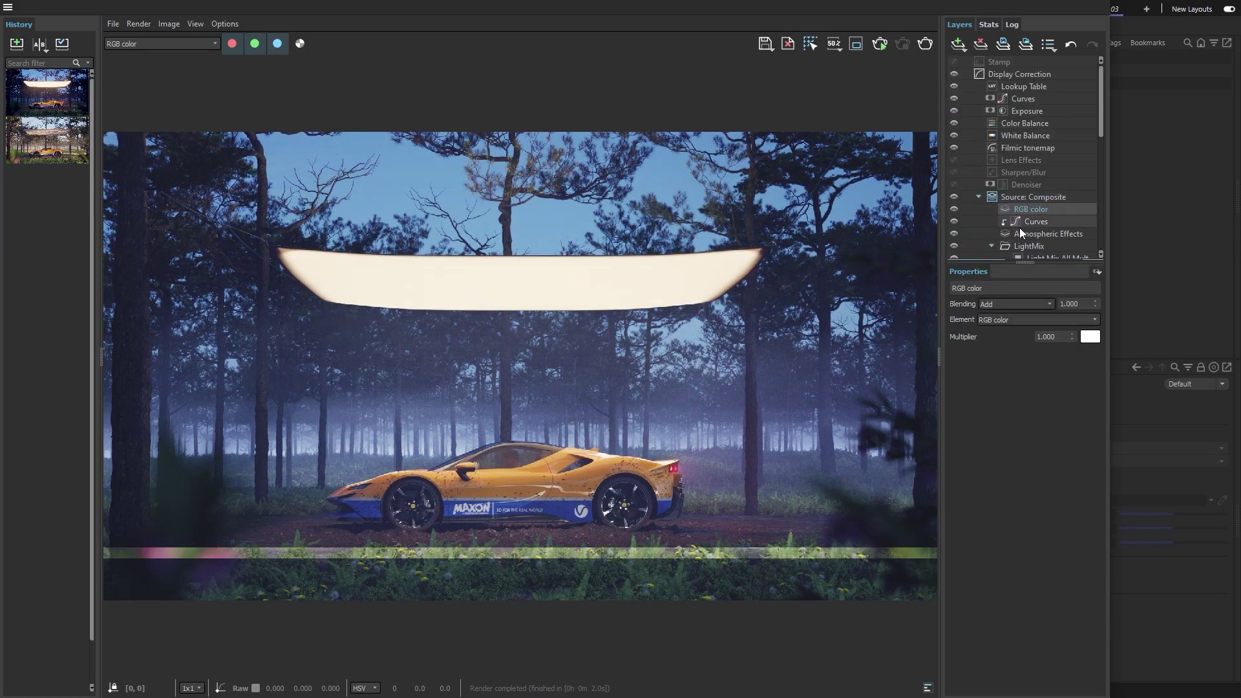
{"action": "left_click", "coordinate": [1092, 319]}
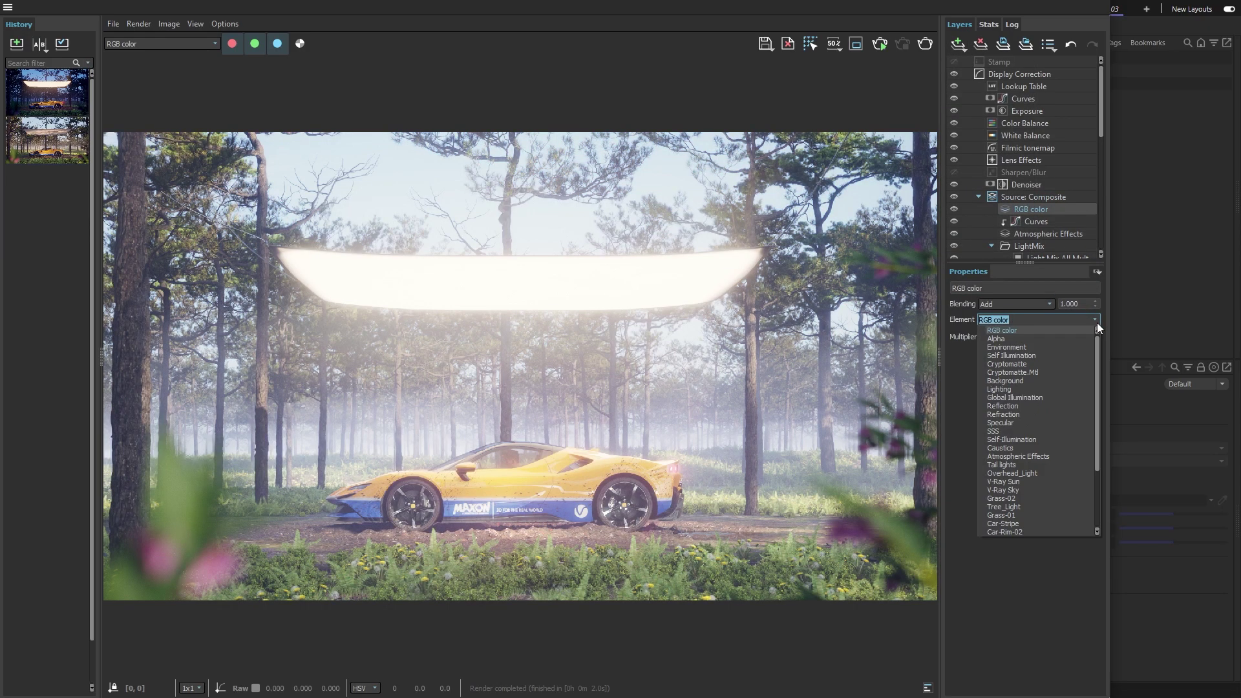
{"action": "left_click", "coordinate": [1077, 420]}
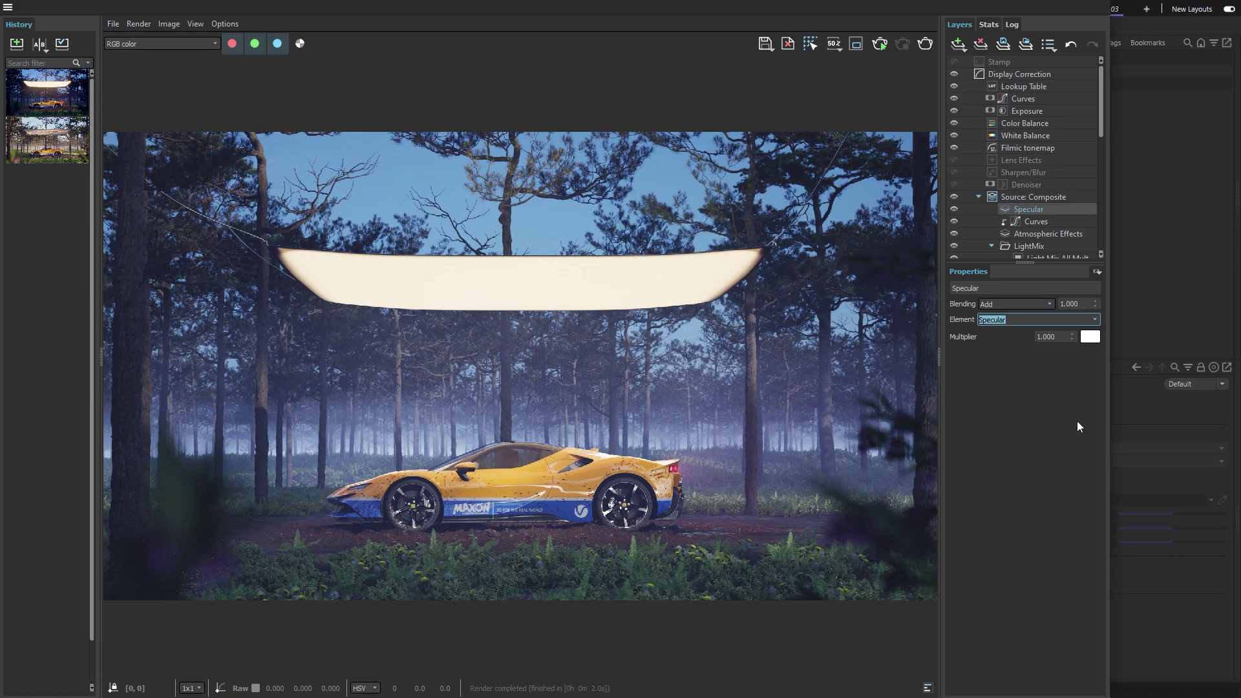
Set the Specular layer's multiplier to 0.650 with a blue tint.
{"action": "left_click_drag", "start_coordinate": [1072, 337], "coordinate": [1084, 393]}
{"action": "left_click", "coordinate": [1089, 338]}
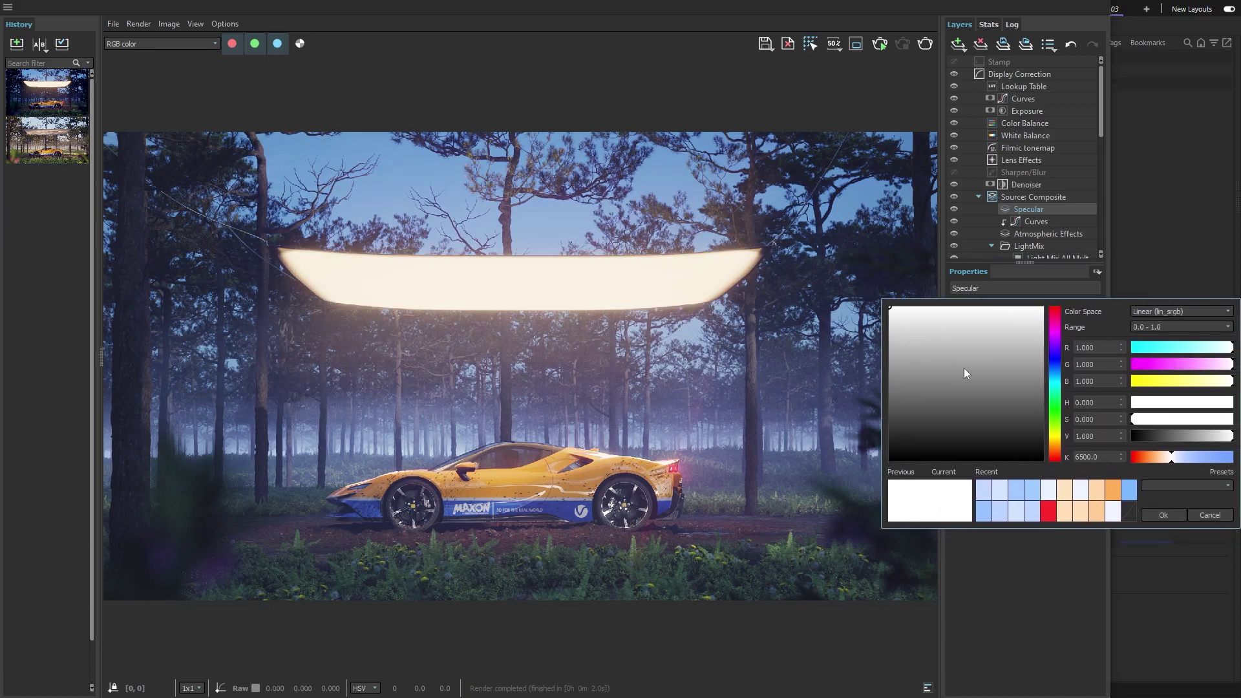
{"action": "left_click_drag", "start_coordinate": [1182, 464], "coordinate": [1233, 464]}
{"action": "left_click", "coordinate": [1173, 516]}
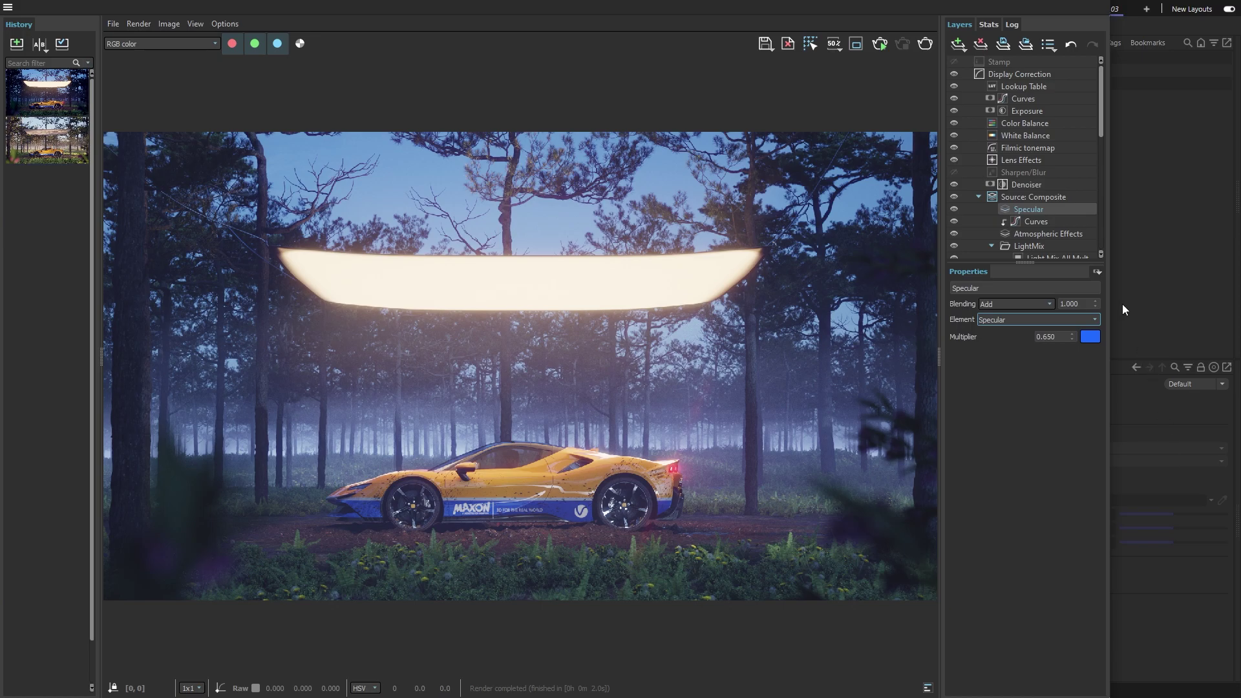
{"action": "left_click", "coordinate": [1097, 272]}
Add a Cryptomatte mask to the Specular layer containing three pine trees and Chaos Scatter.2.
{"action": "left_click", "coordinate": [1107, 311]}
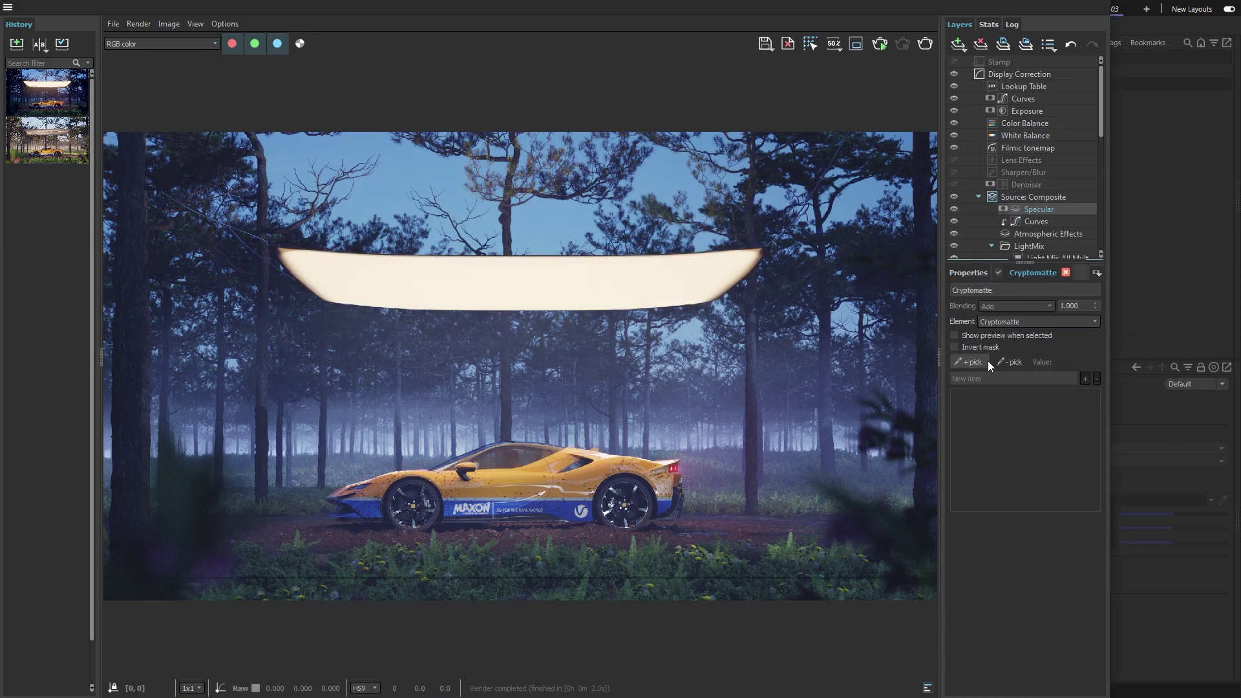
{"action": "left_click", "coordinate": [973, 362]}
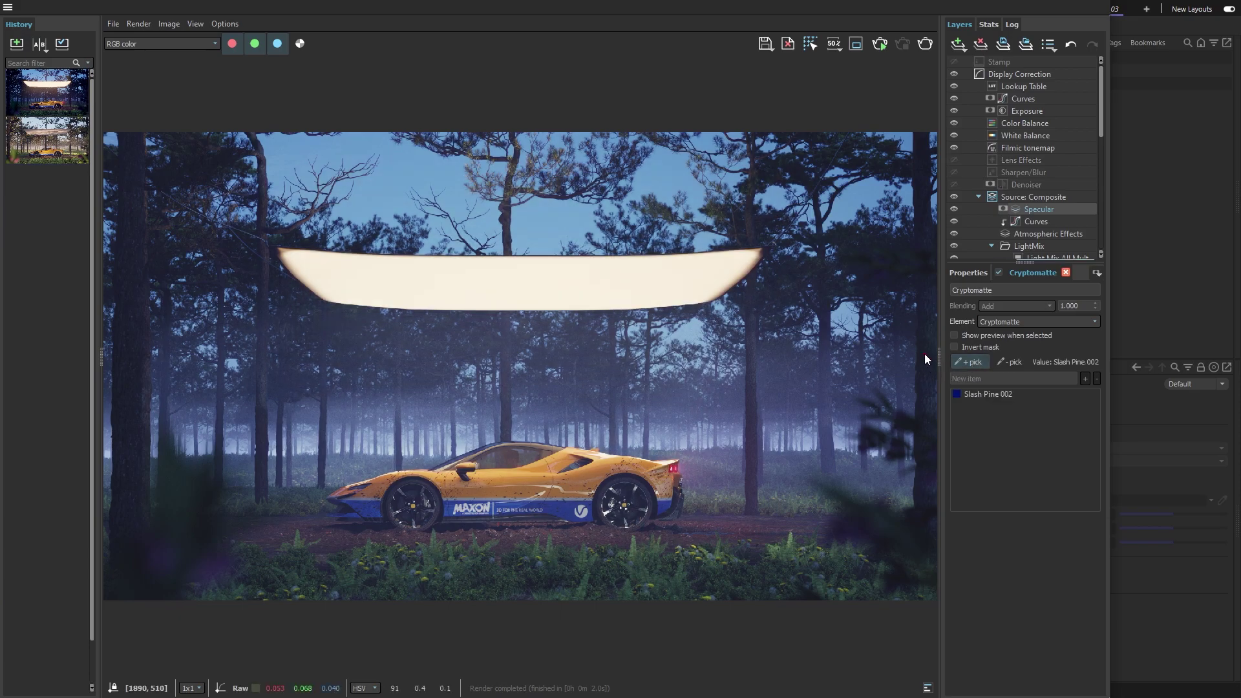
{"action": "left_click", "coordinate": [904, 352]}
{"action": "left_click", "coordinate": [834, 344]}
{"action": "left_click", "coordinate": [646, 365]}
{"action": "left_click", "coordinate": [522, 383]}
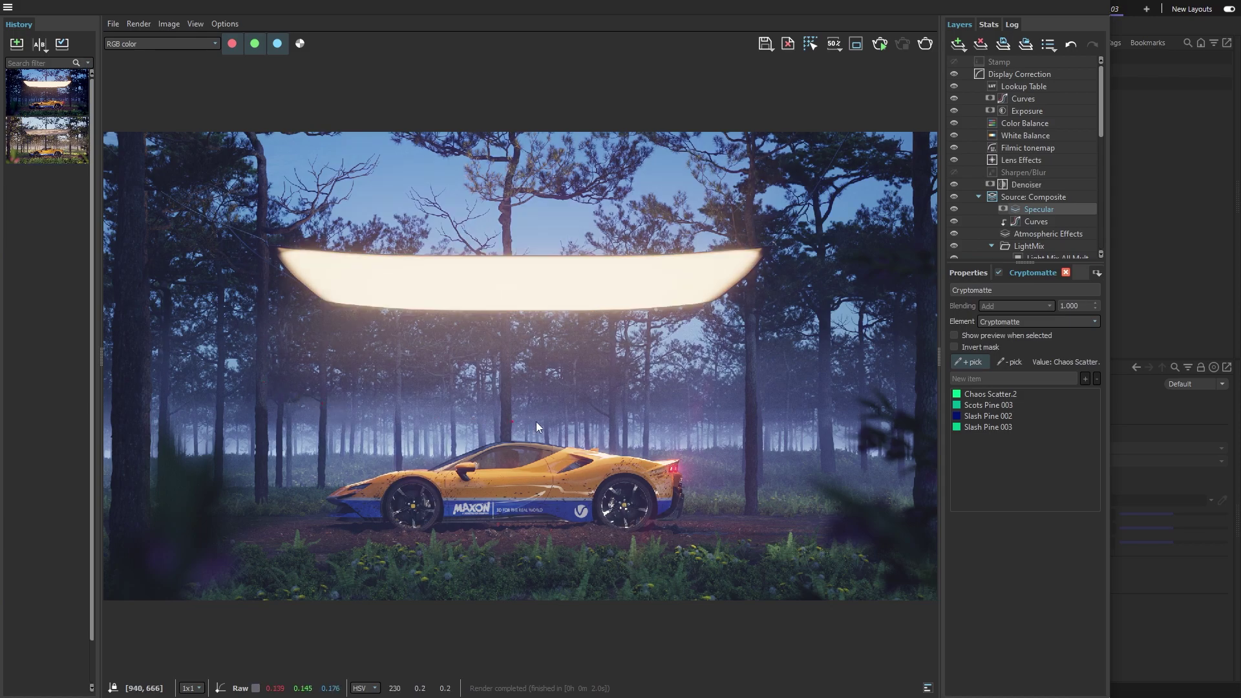
{"action": "left_click", "coordinate": [983, 359]}
Preview the mask in black and white, then raise the Specular multiplier to 2.350.
{"action": "left_click", "coordinate": [986, 335]}
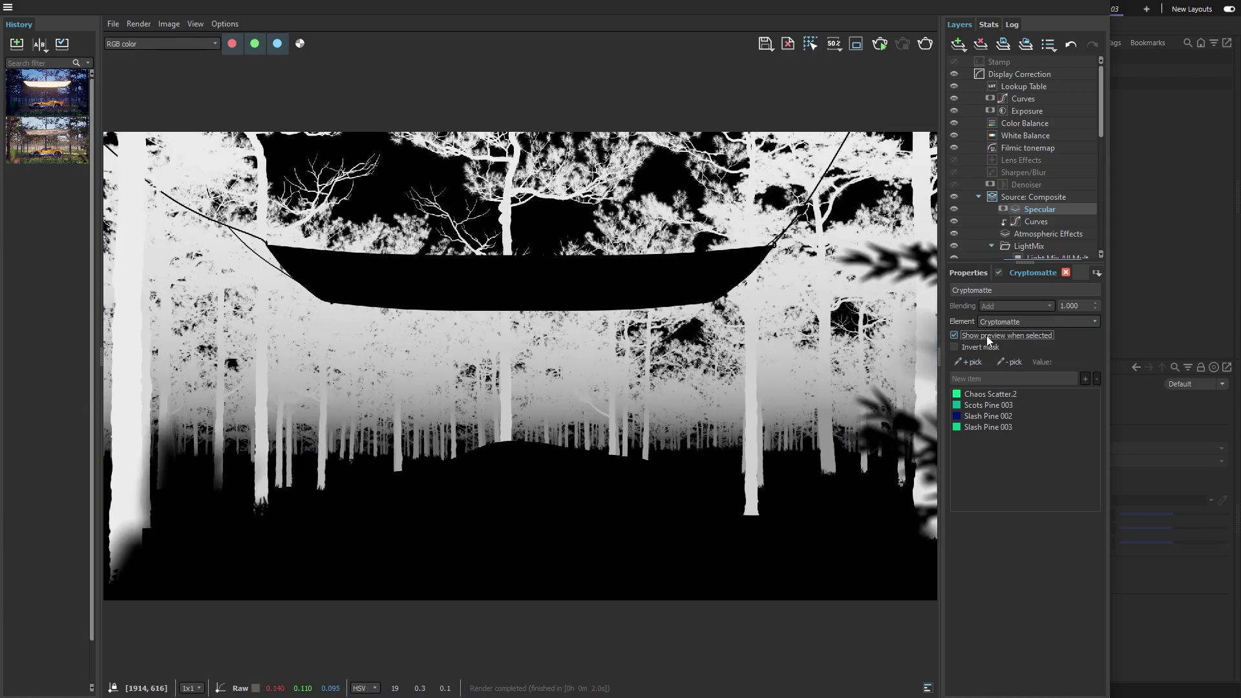
{"action": "left_click", "coordinate": [986, 336]}
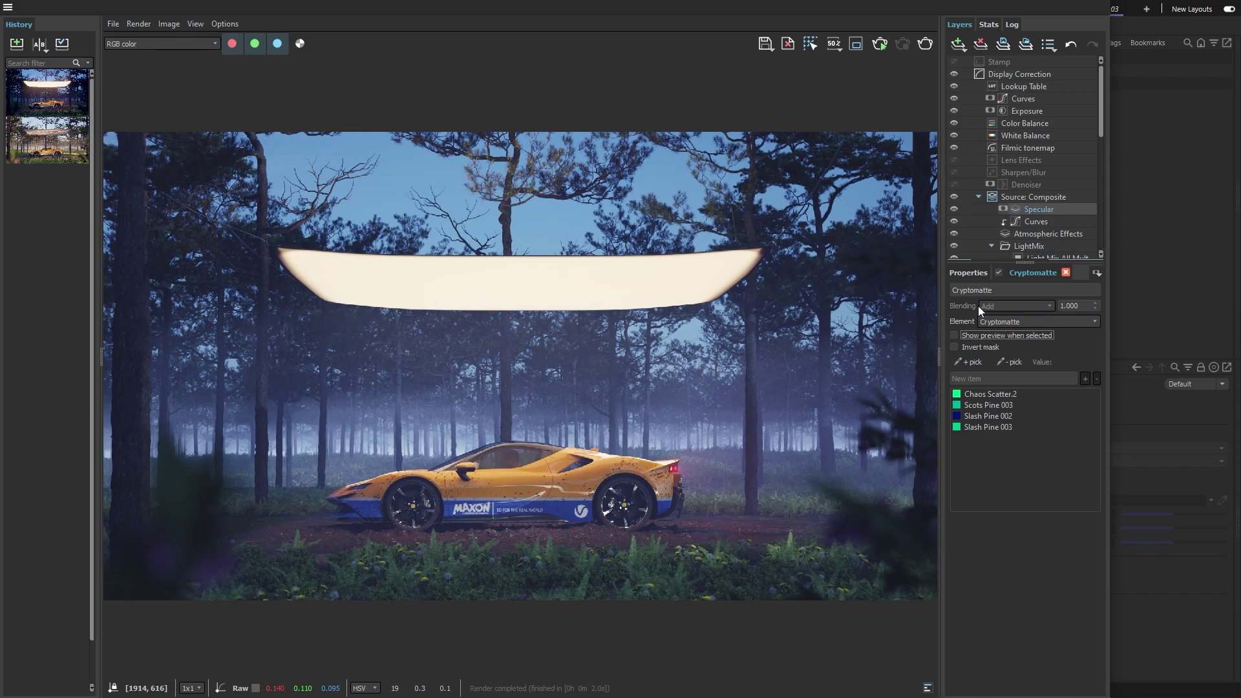
{"action": "left_click", "coordinate": [969, 273]}
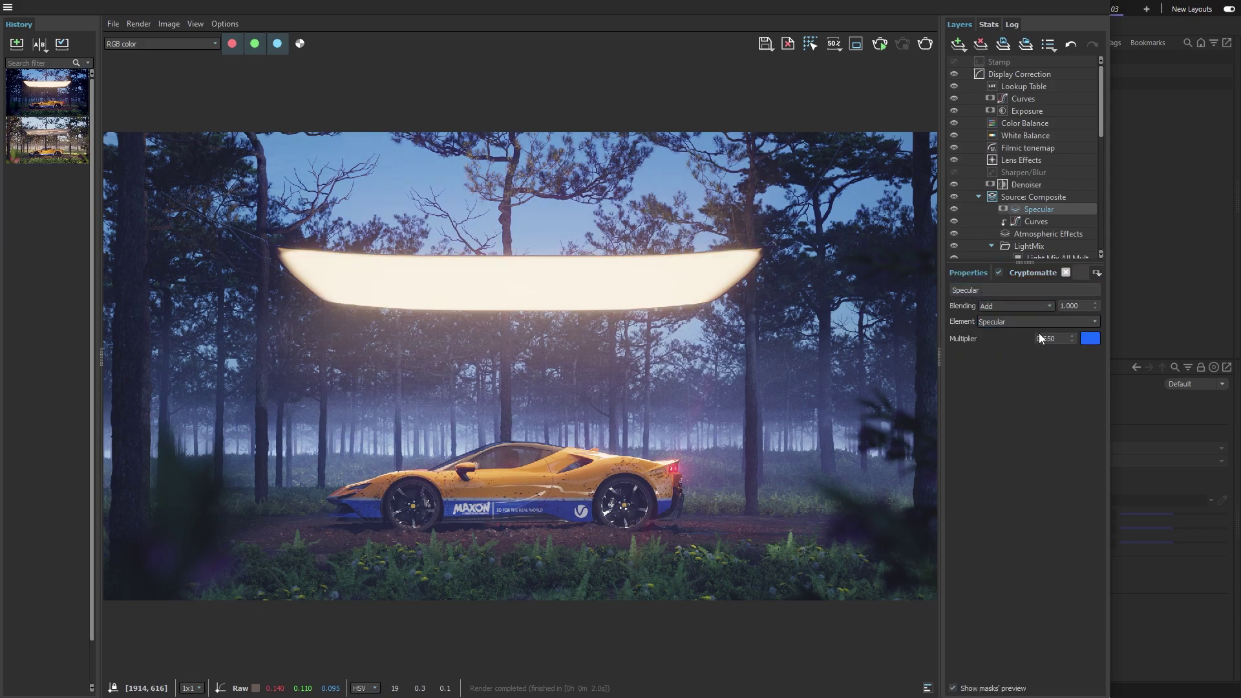
{"action": "left_click_drag", "start_coordinate": [1073, 340], "coordinate": [1054, 111]}
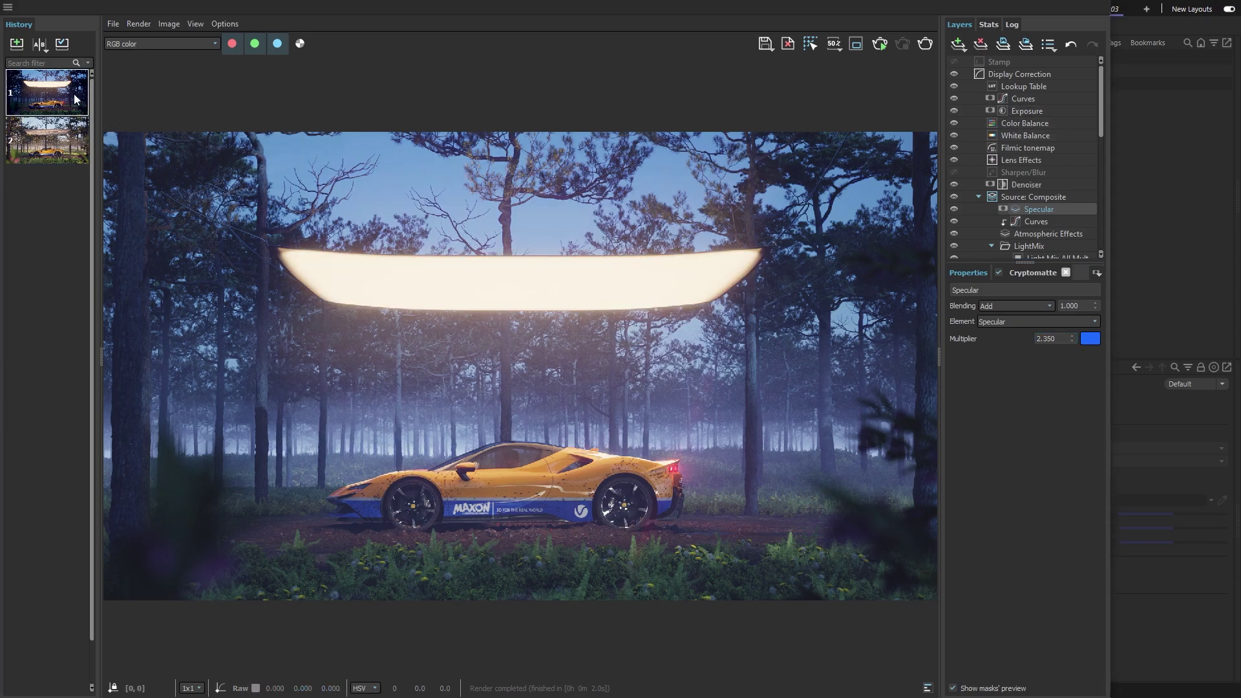
Store the night render as a history snapshot and A/B compare it against the daytime snapshot.
{"action": "left_click", "coordinate": [16, 44]}
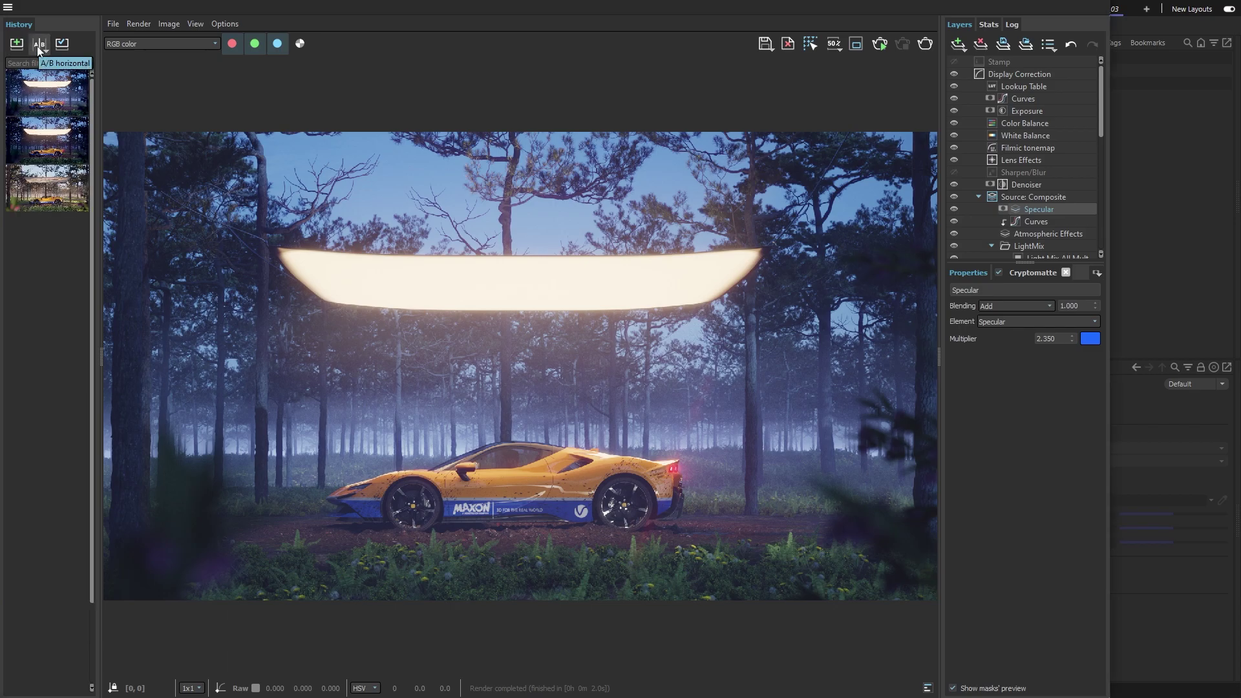
{"action": "left_click", "coordinate": [37, 45]}
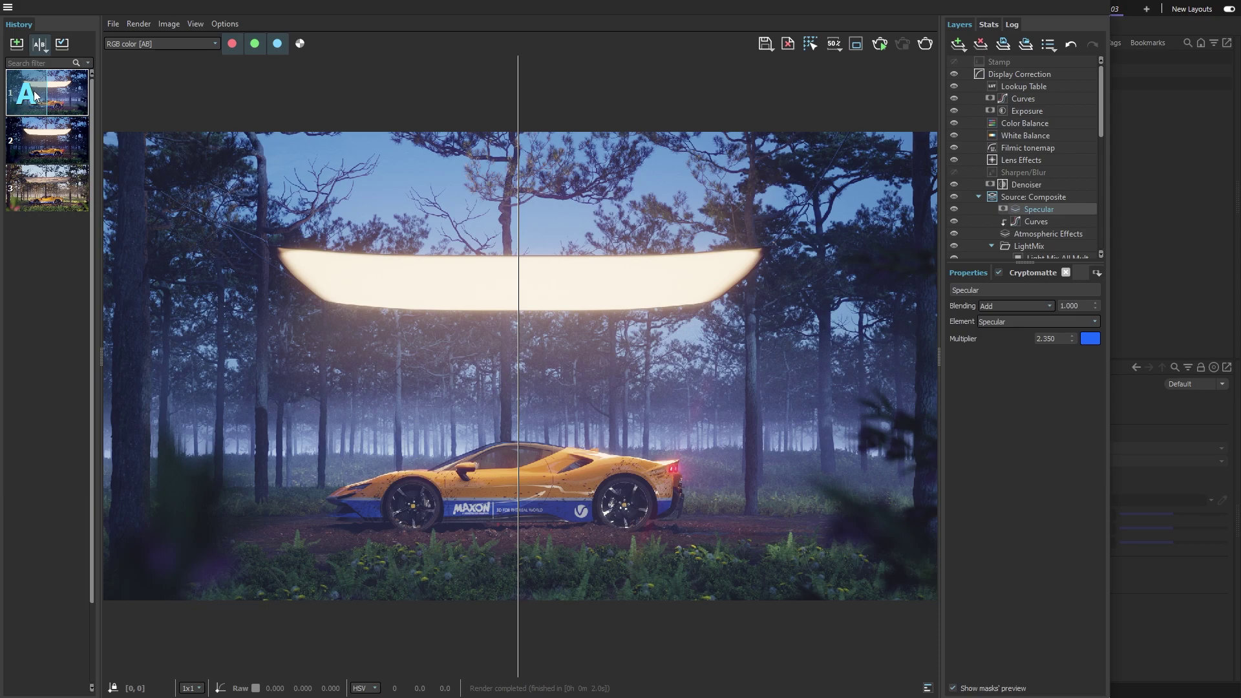
{"action": "left_click", "coordinate": [73, 187]}
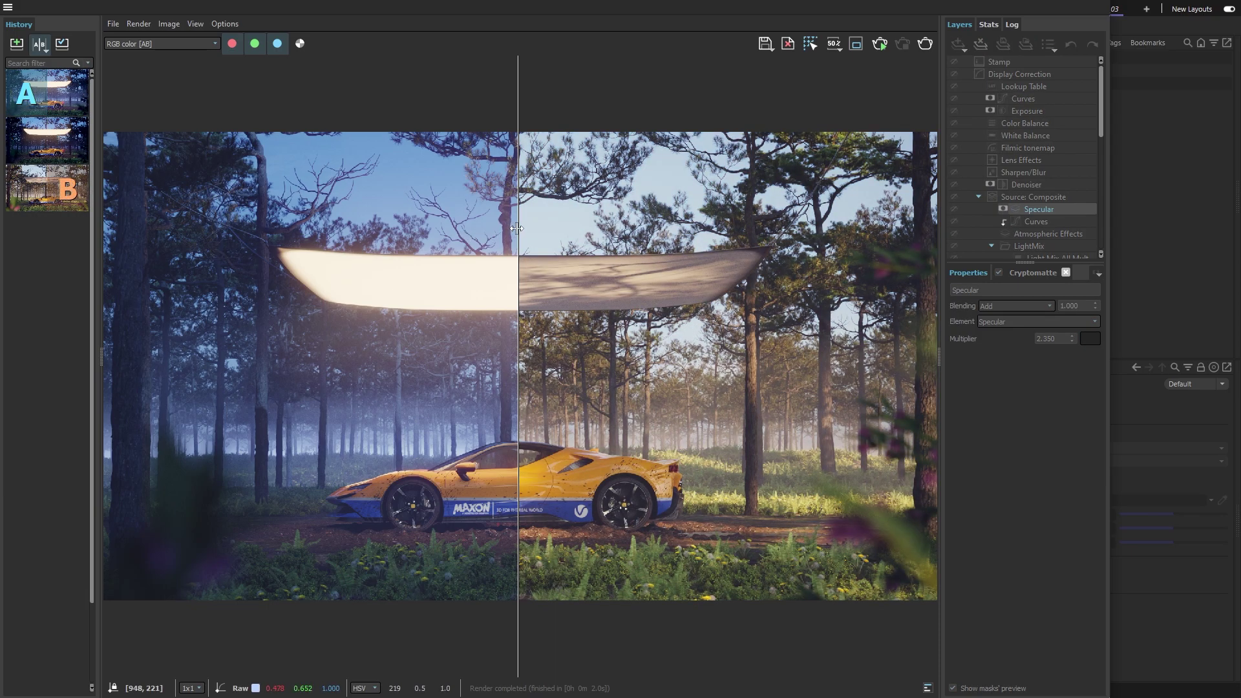
{"action": "left_click_drag", "start_coordinate": [517, 228], "coordinate": [151, 264]}
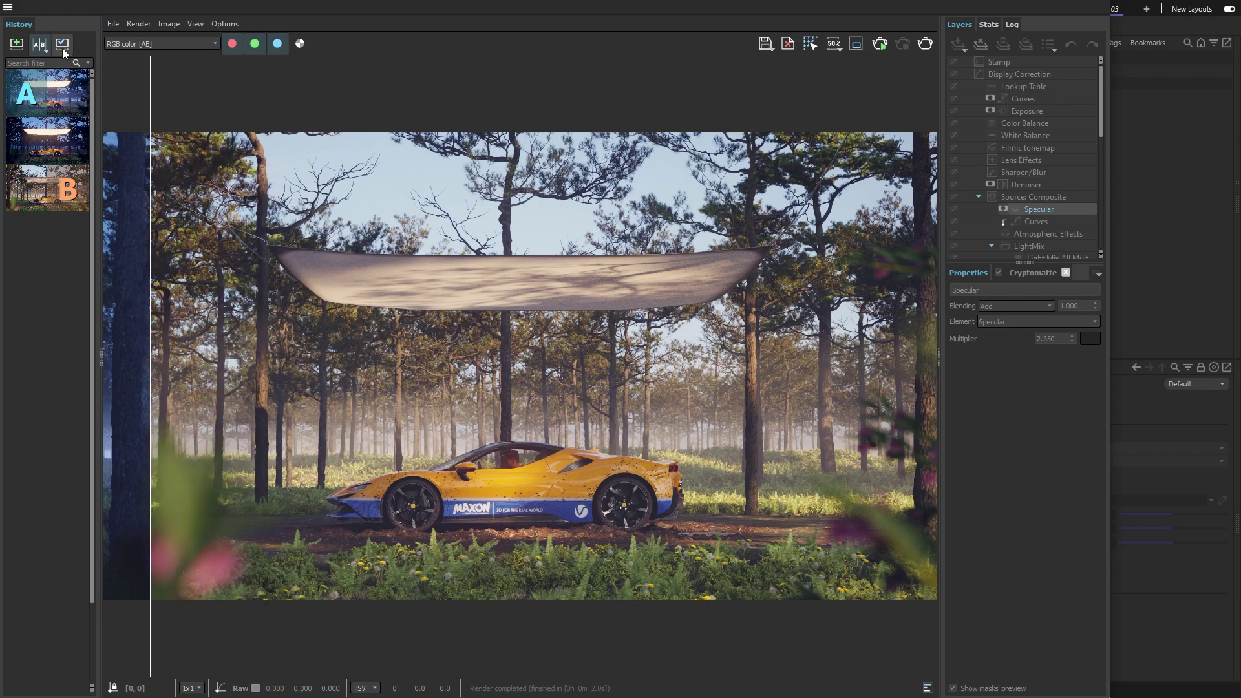
{"action": "left_click", "coordinate": [40, 46]}
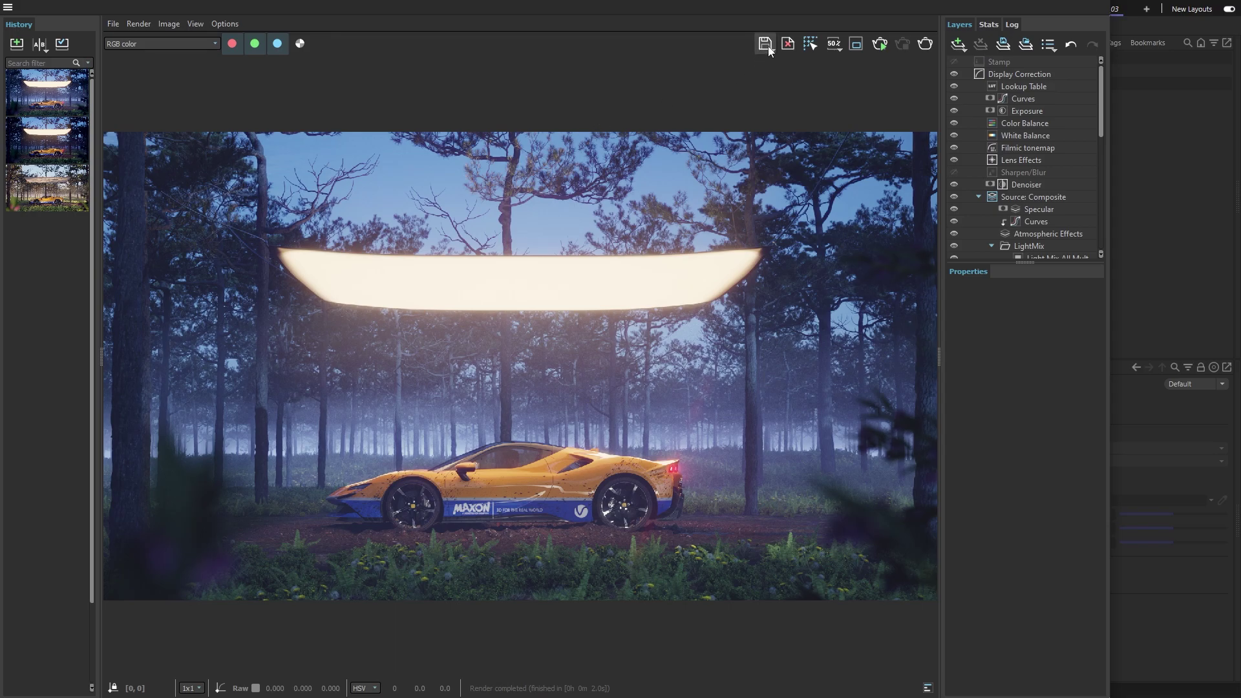
{"action": "mouse_move", "coordinate": [769, 50]}
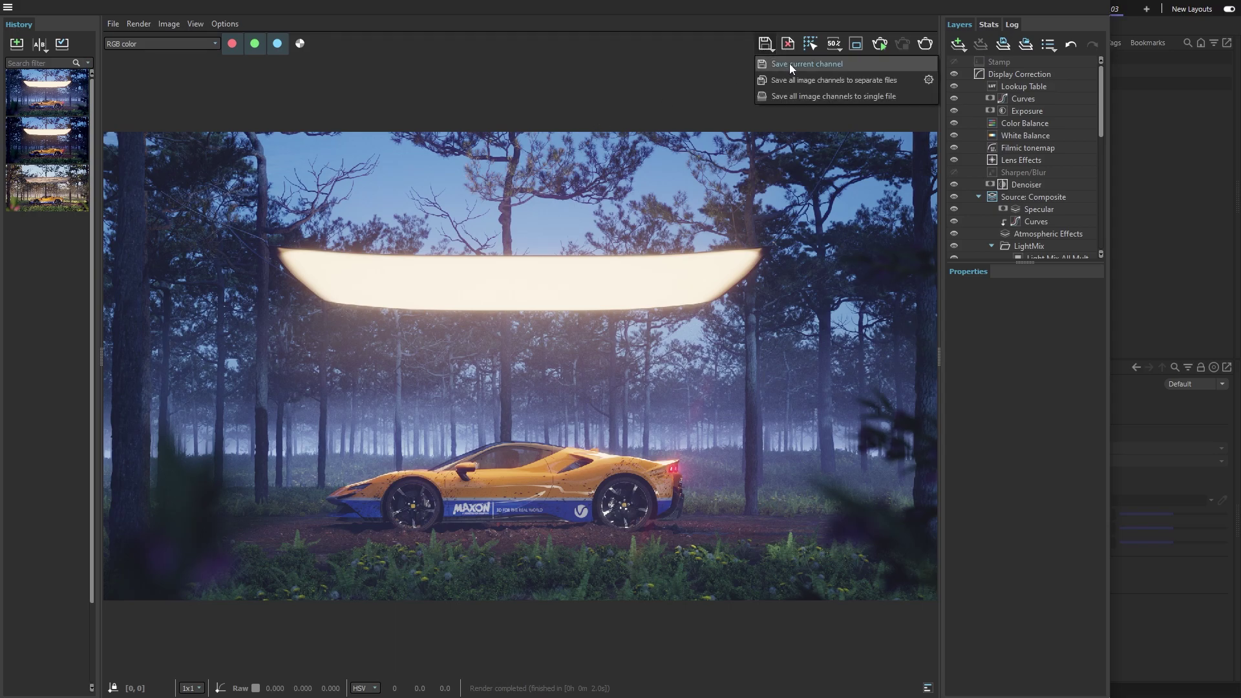
{"action": "left_click", "coordinate": [789, 64]}
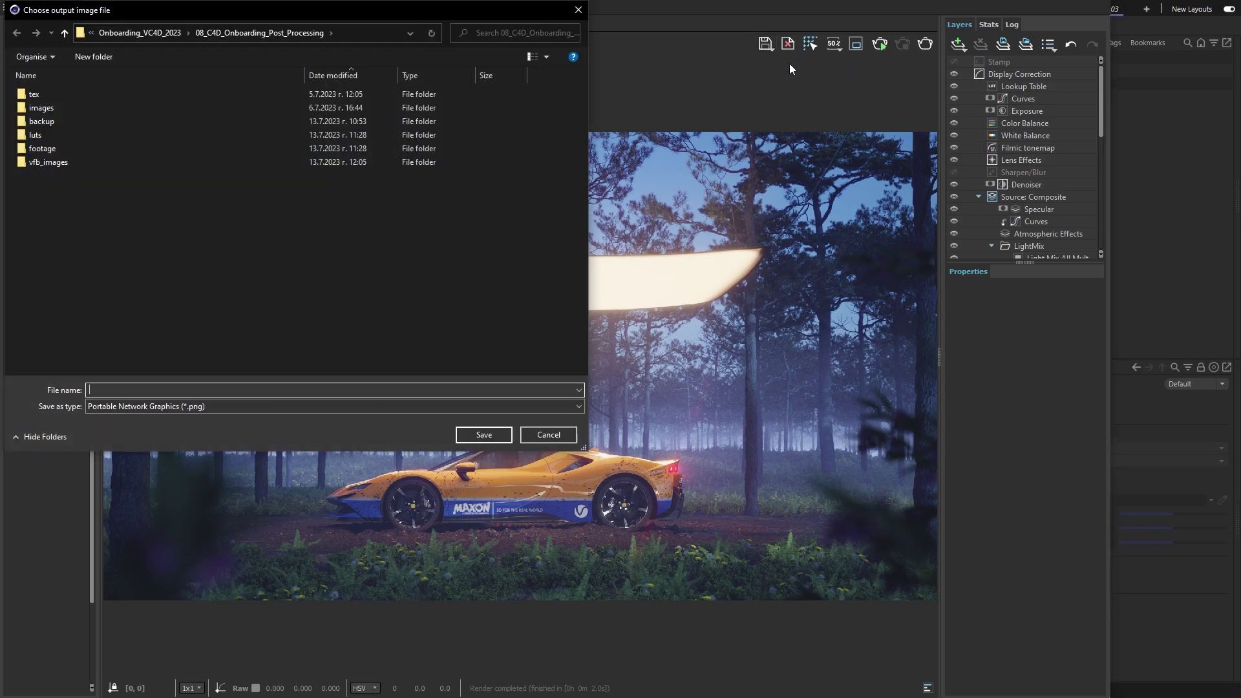
{"action": "left_click", "coordinate": [579, 406]}
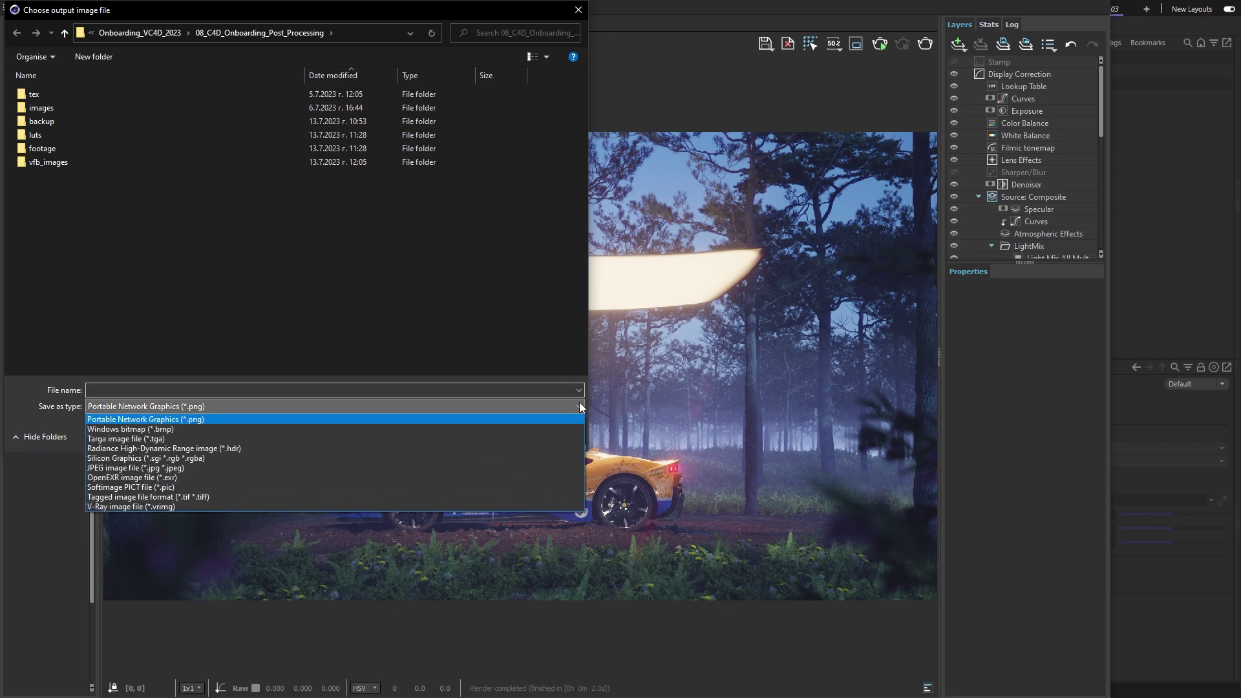
{"action": "left_click", "coordinate": [528, 421]}
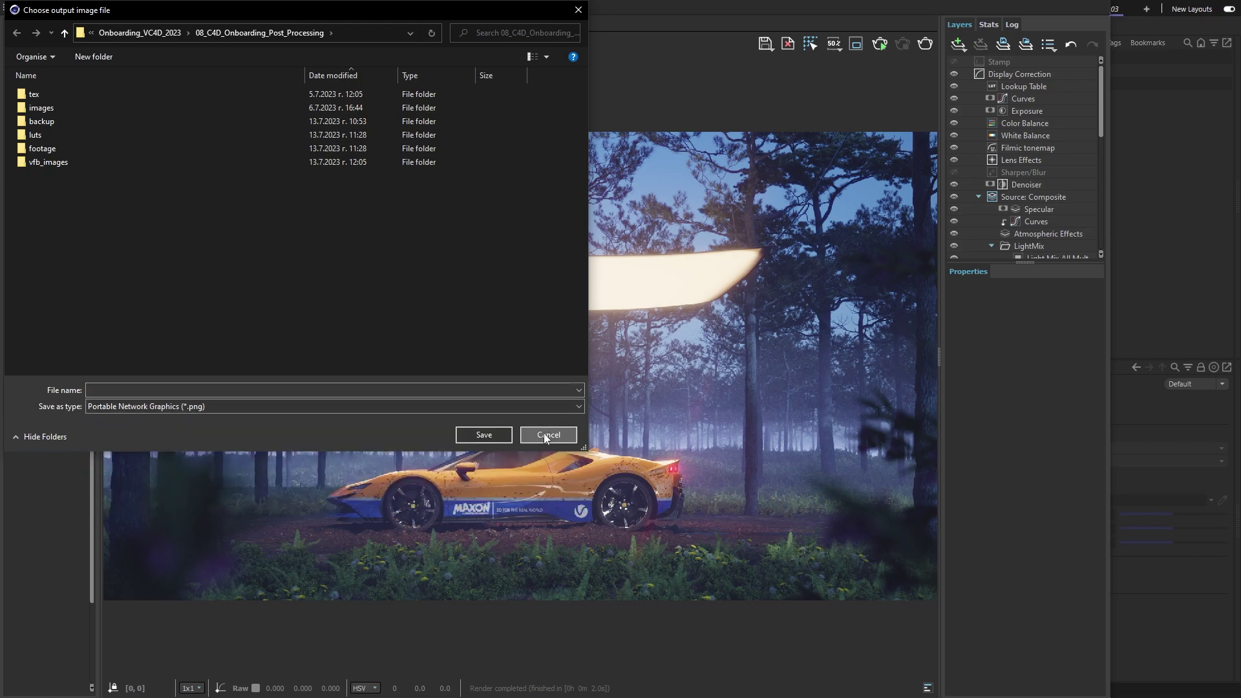
{"action": "left_click", "coordinate": [546, 435]}
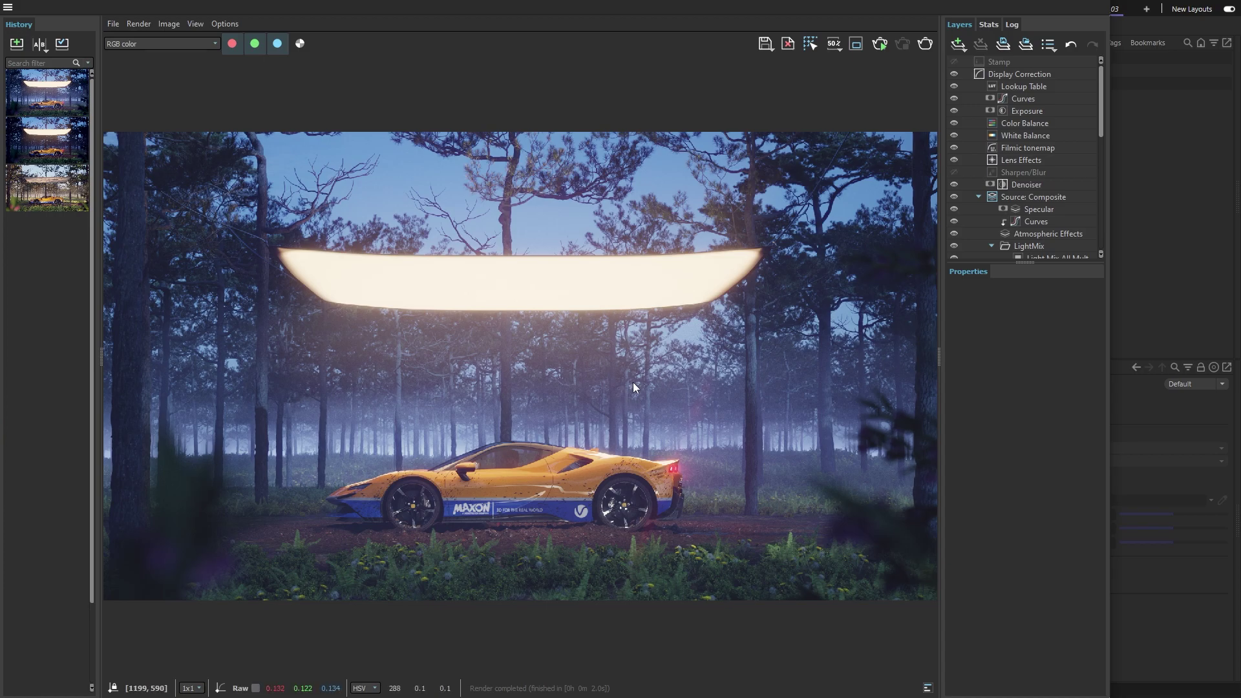
Save all image channels to a single V-Ray image file named Night-Time.vrimg.
{"action": "left_click", "coordinate": [764, 45]}
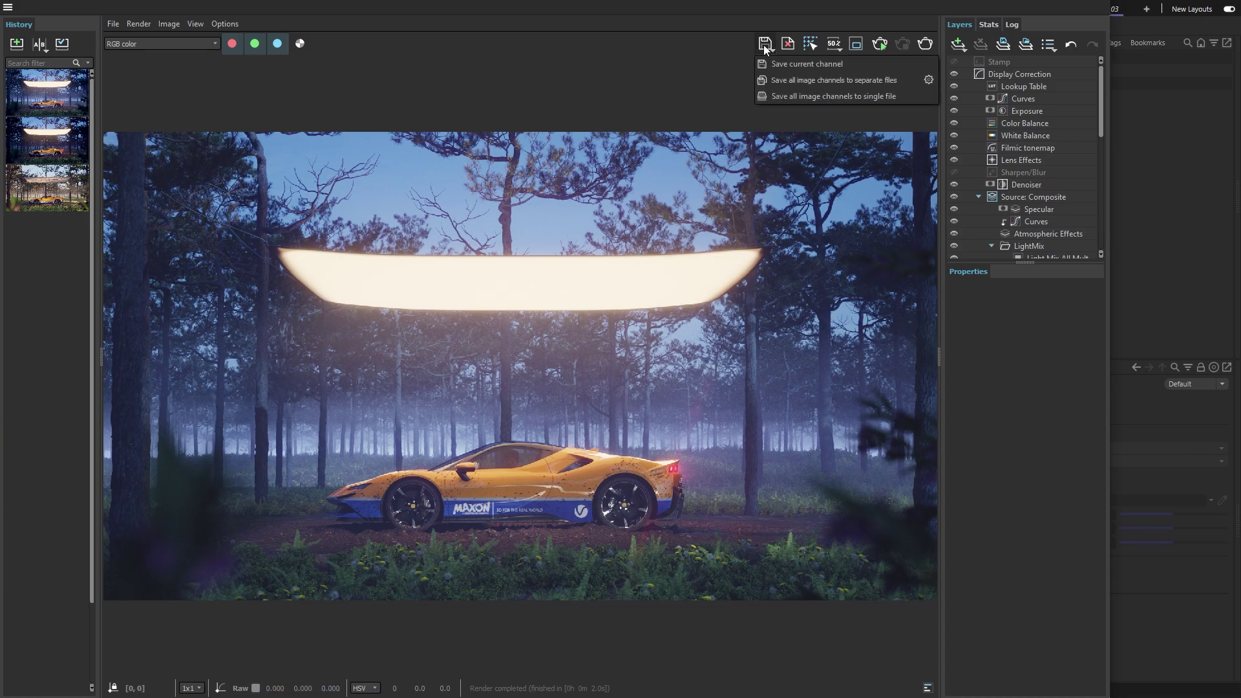
{"action": "left_click", "coordinate": [796, 97]}
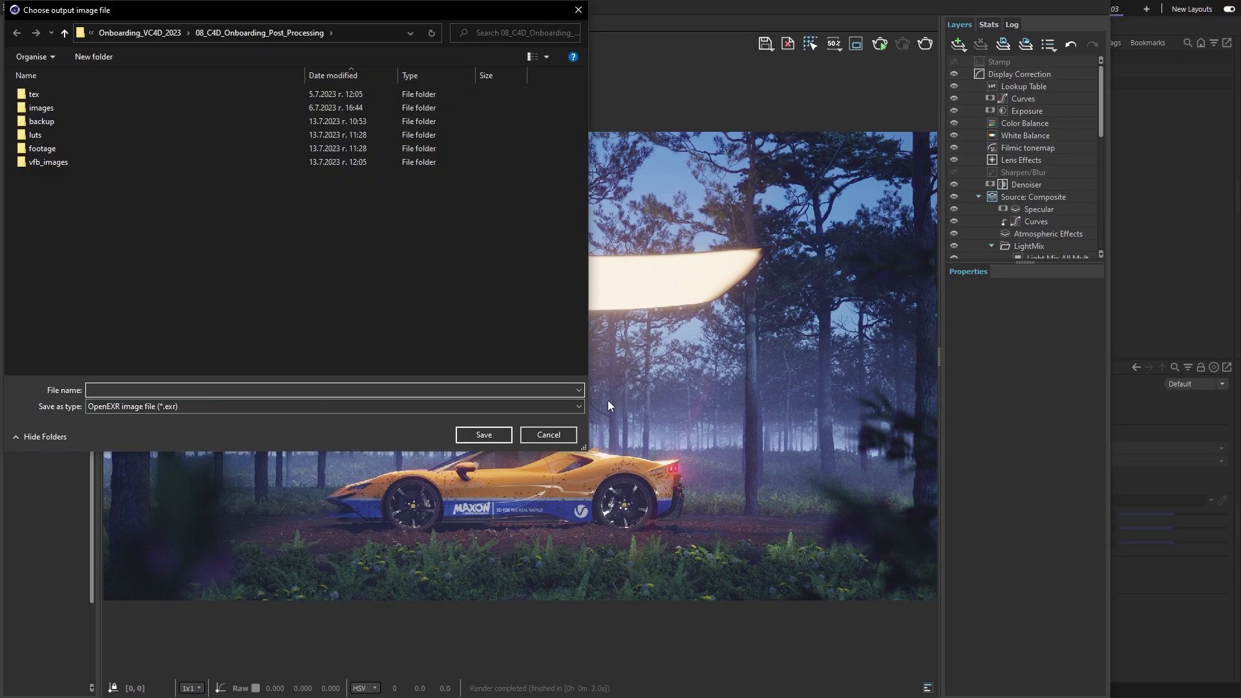
{"action": "left_click", "coordinate": [578, 407]}
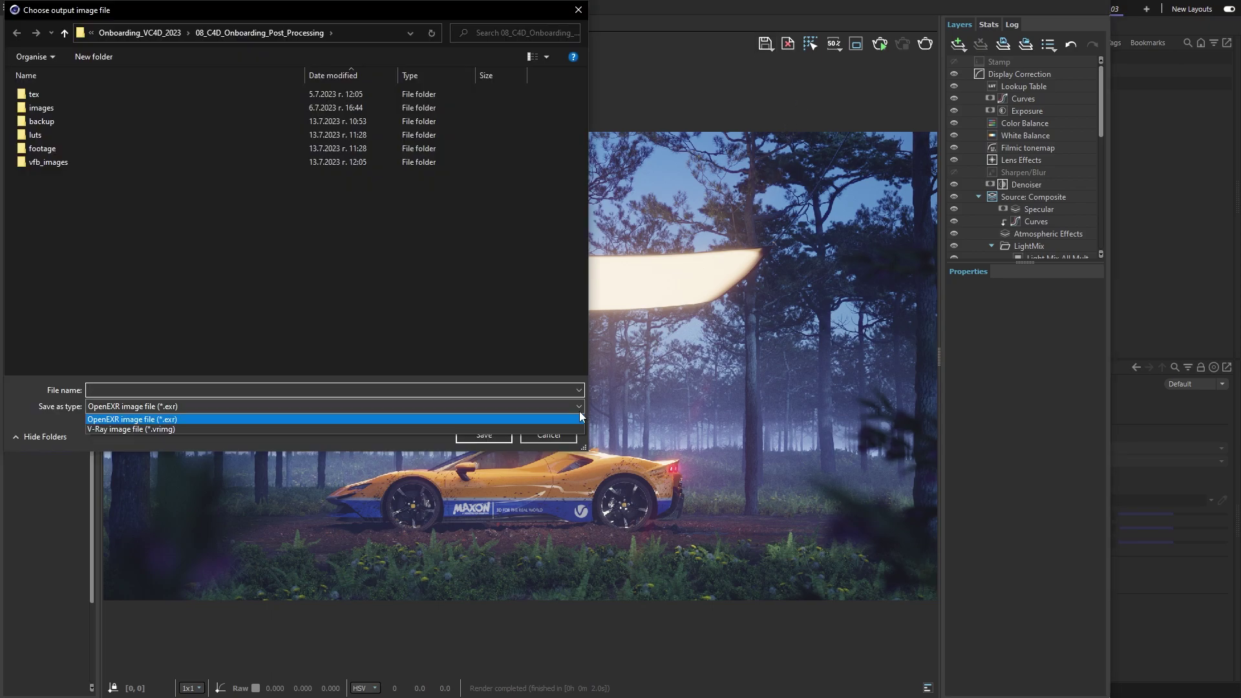
{"action": "left_click", "coordinate": [183, 428]}
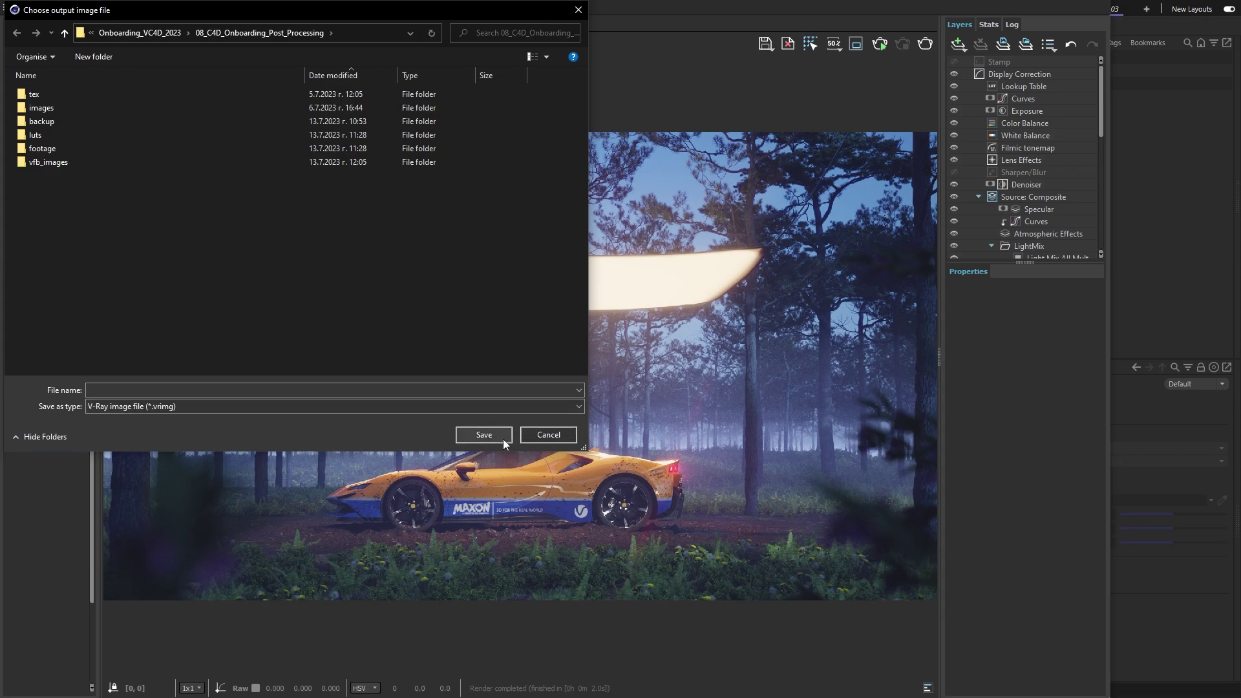
{"action": "left_click", "coordinate": [504, 390]}
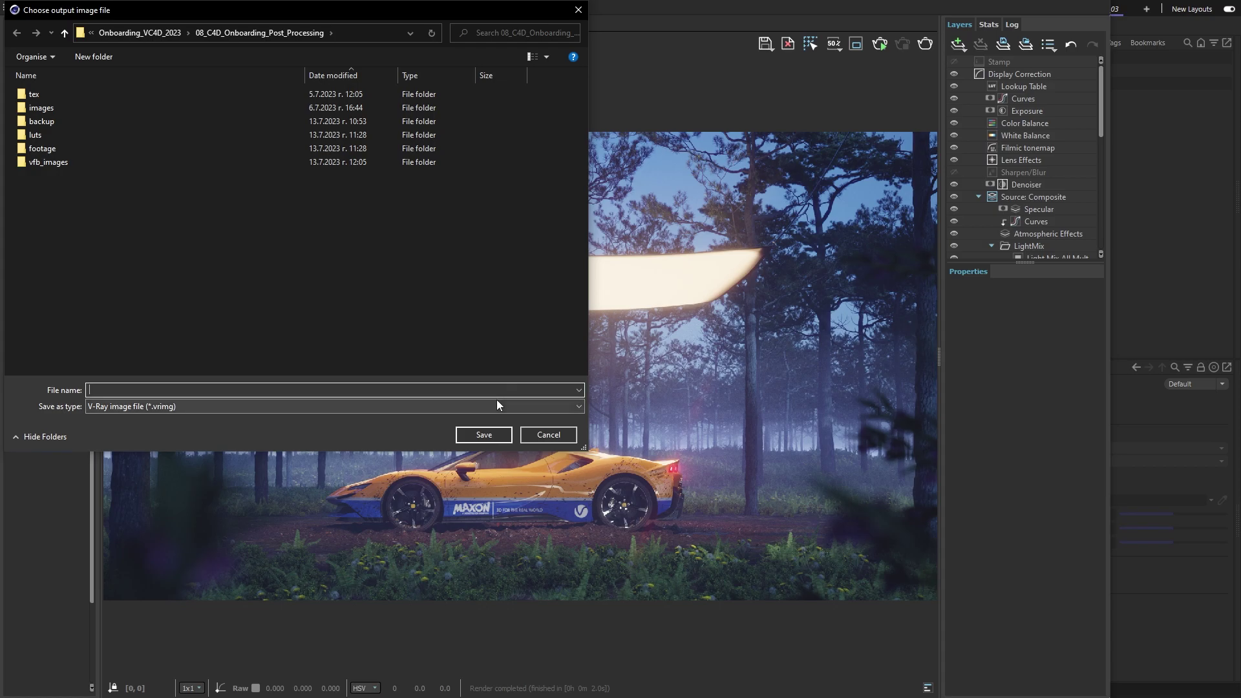
{"action": "type", "text": "Night"}
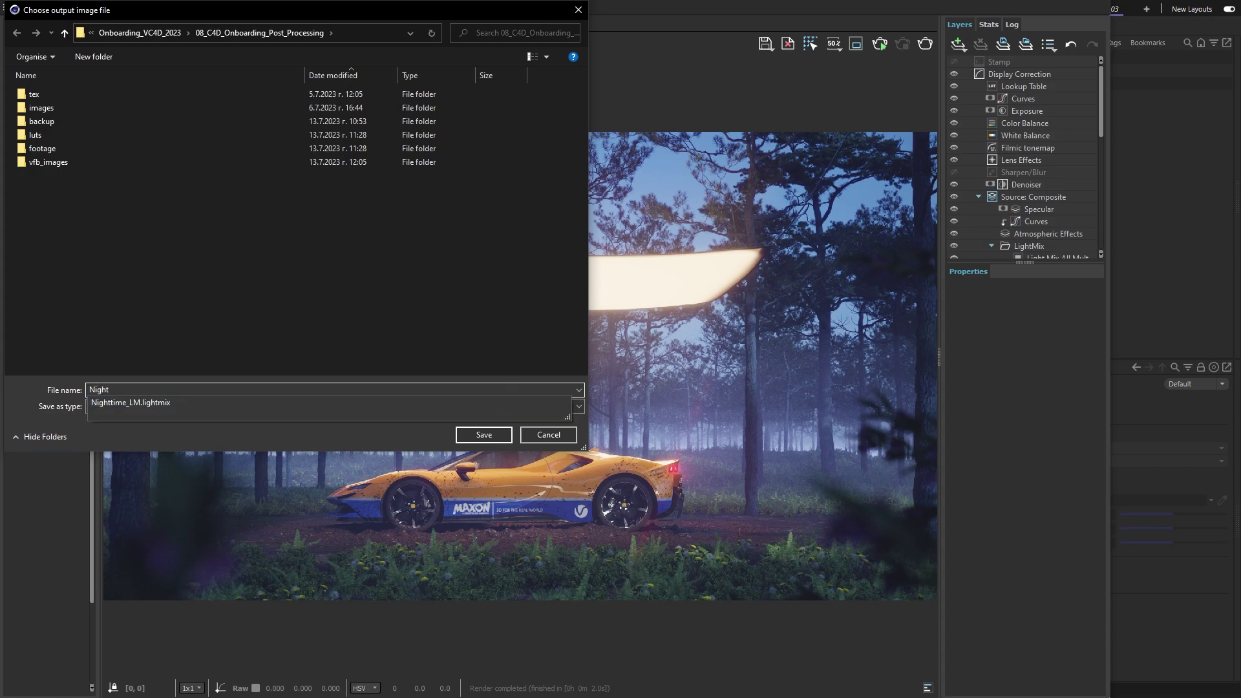
{"action": "type", "text": "-Time"}
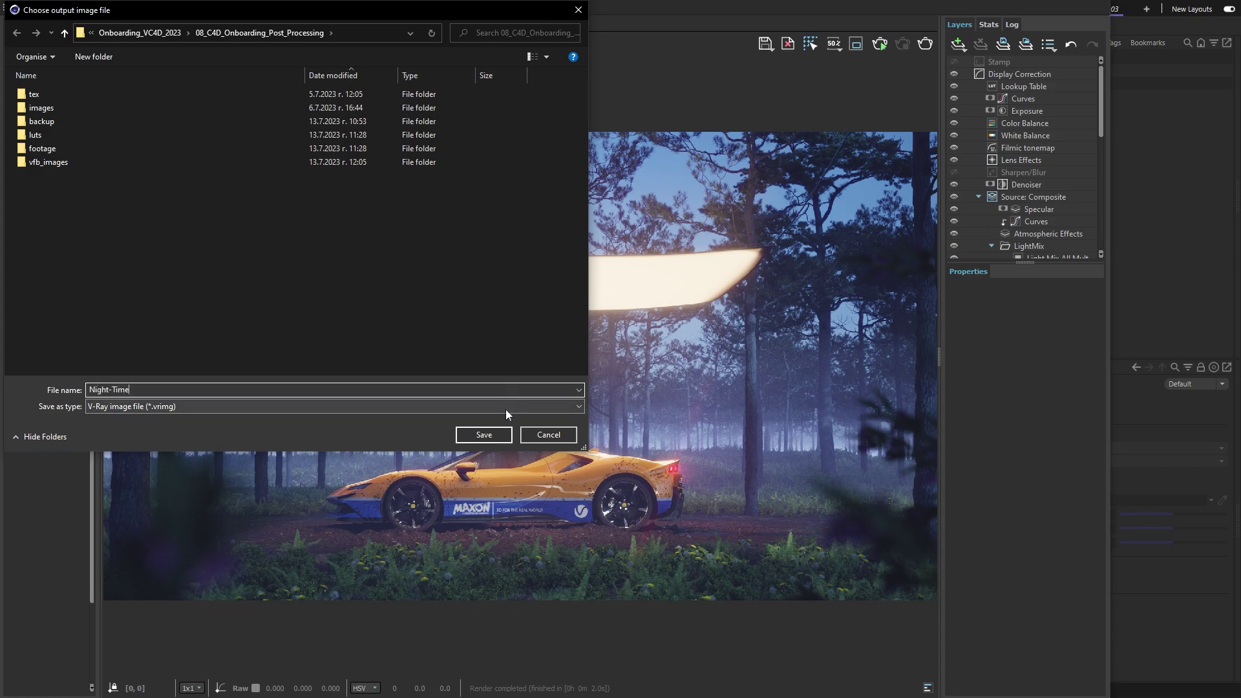
{"action": "left_click", "coordinate": [507, 436]}
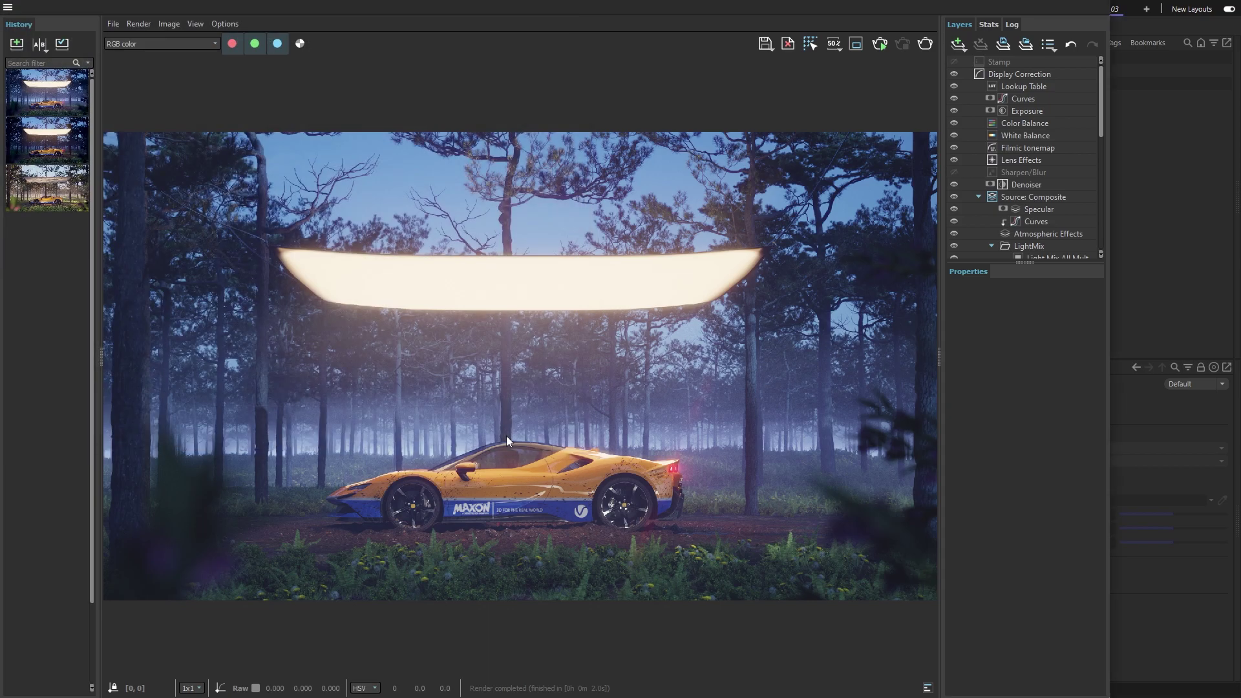
Load Night-Time.vrimg back into the frame buffer through File > Load image.
{"action": "left_click", "coordinate": [114, 24]}
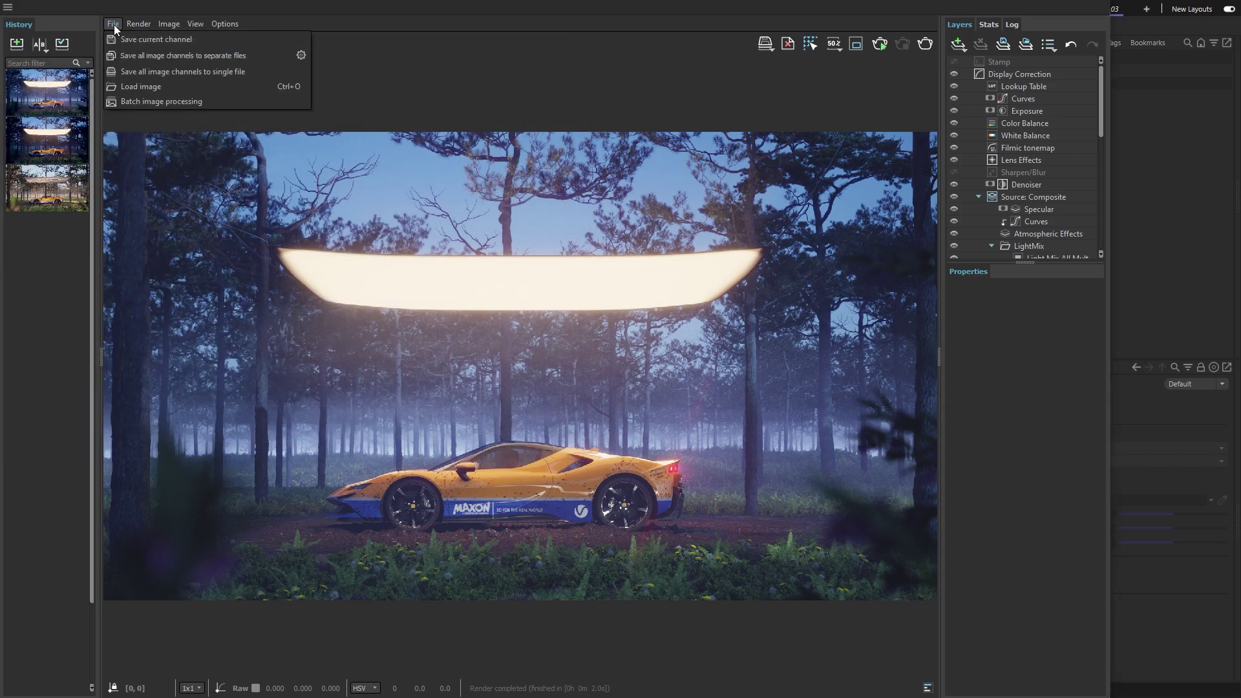
{"action": "left_click", "coordinate": [131, 86]}
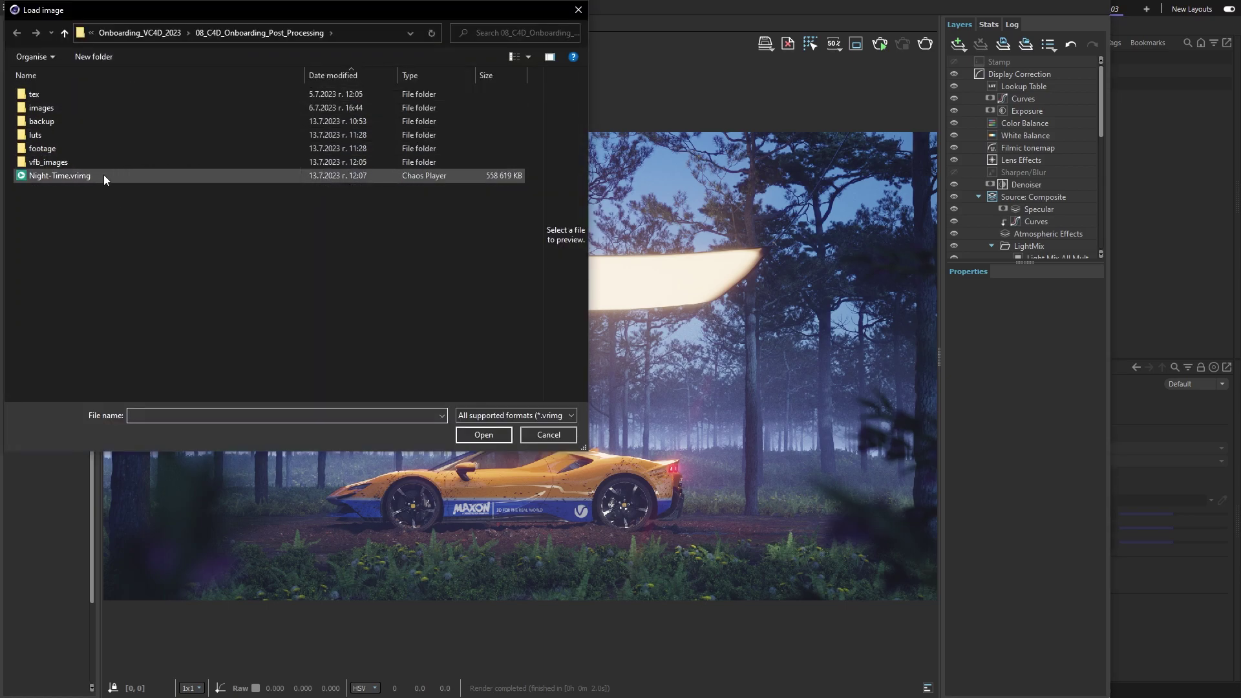
{"action": "double_click", "coordinate": [103, 174]}
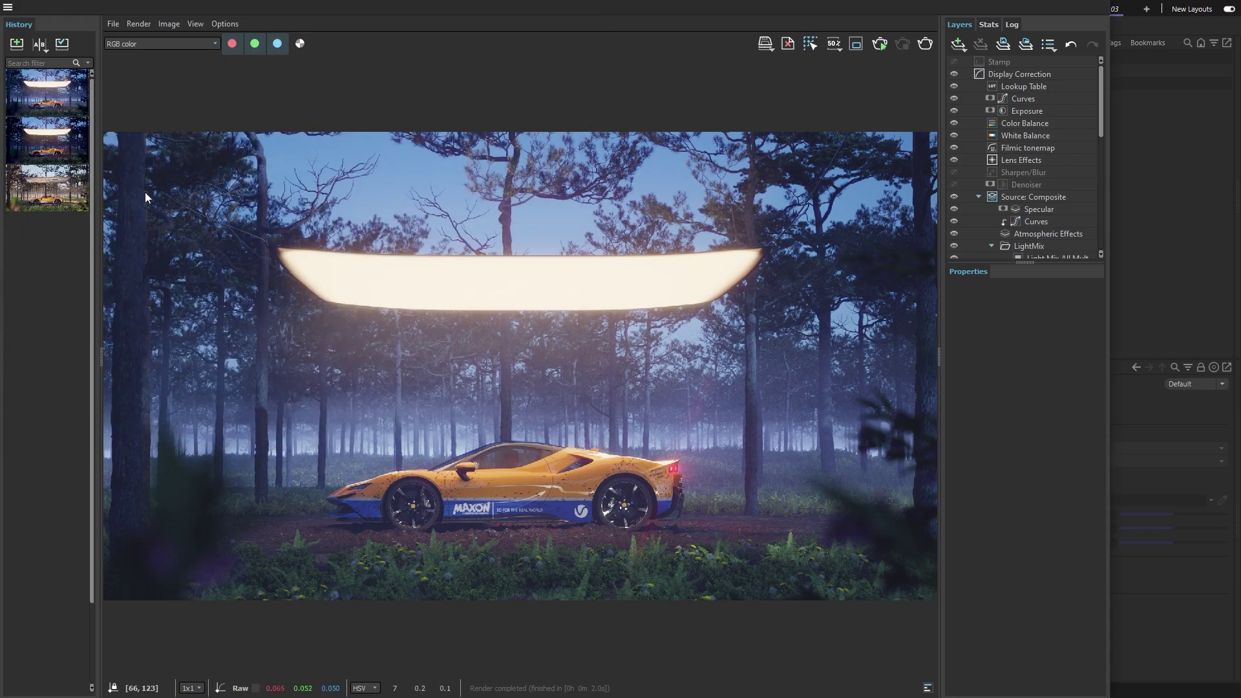